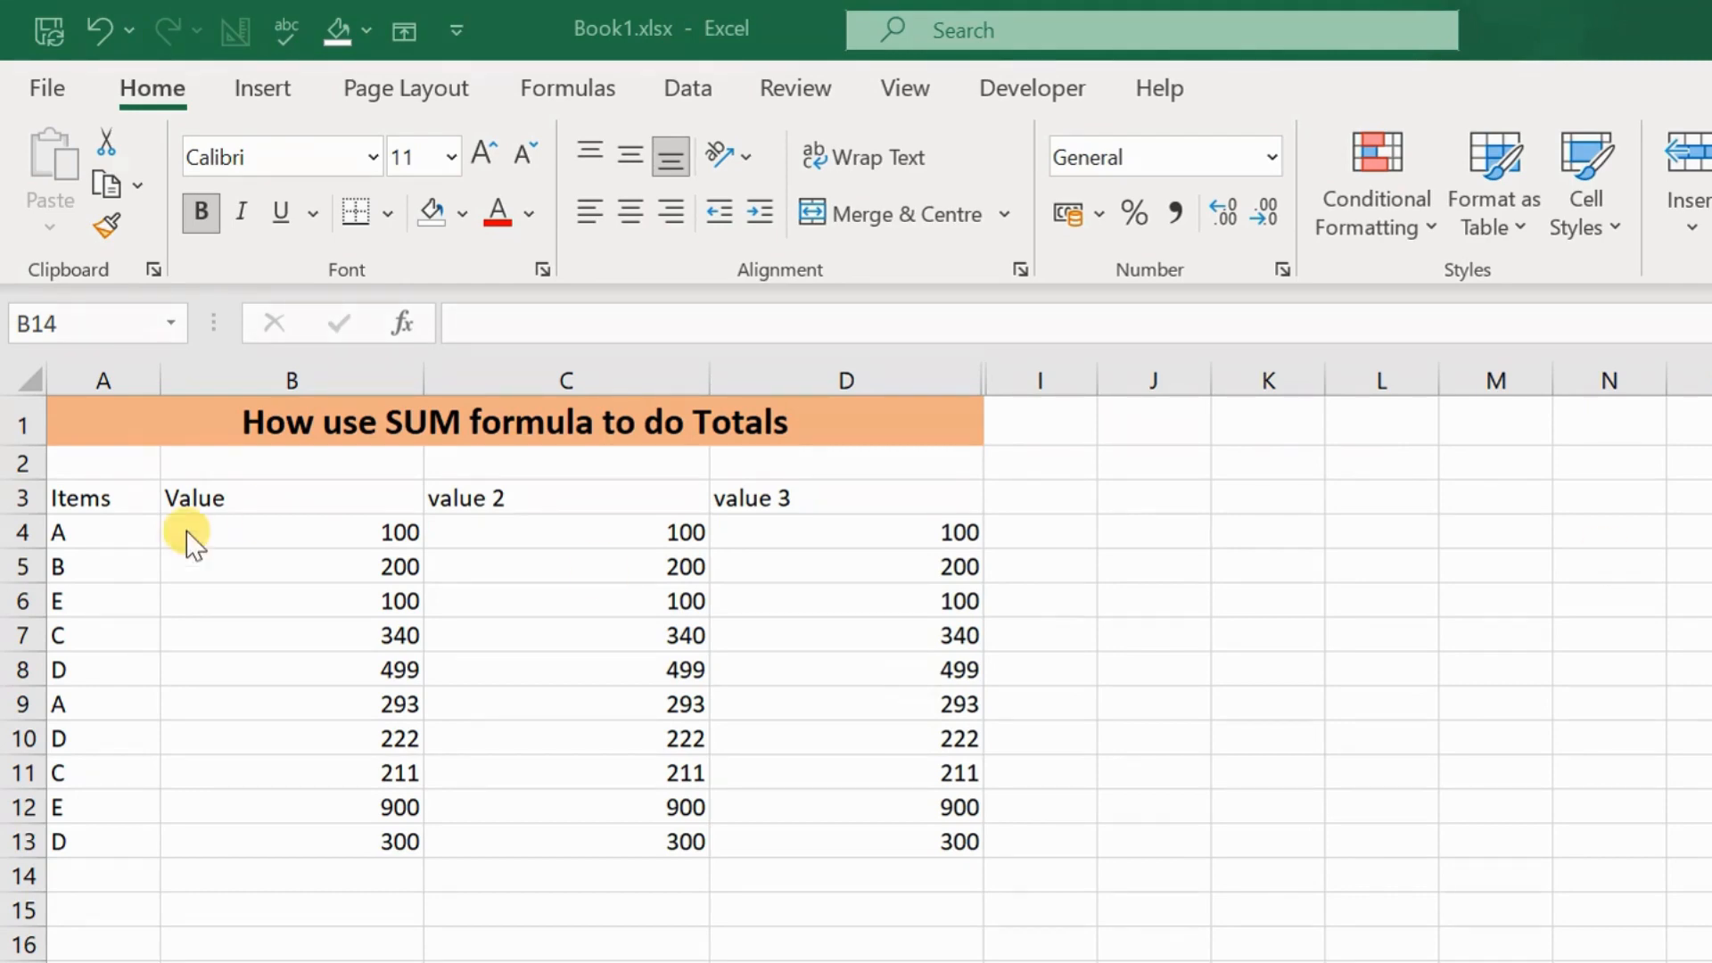
pyautogui.click(109, 499)
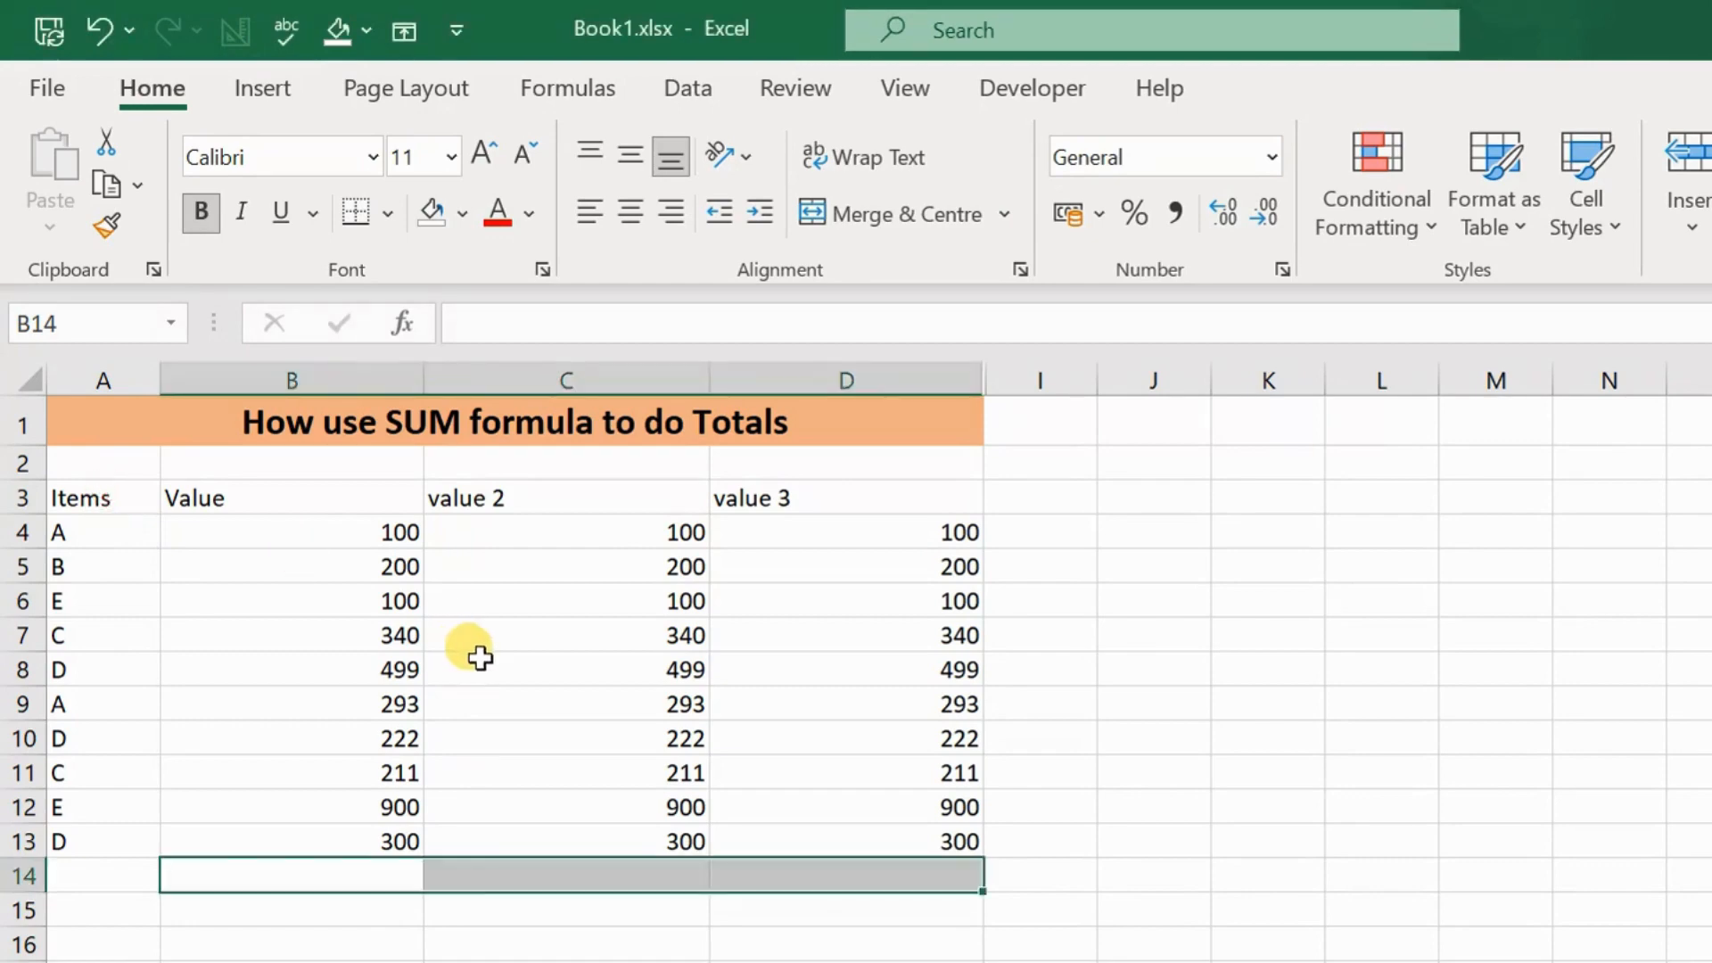
pyautogui.moveTo(106, 498); pyautogui.dragTo(883, 843)
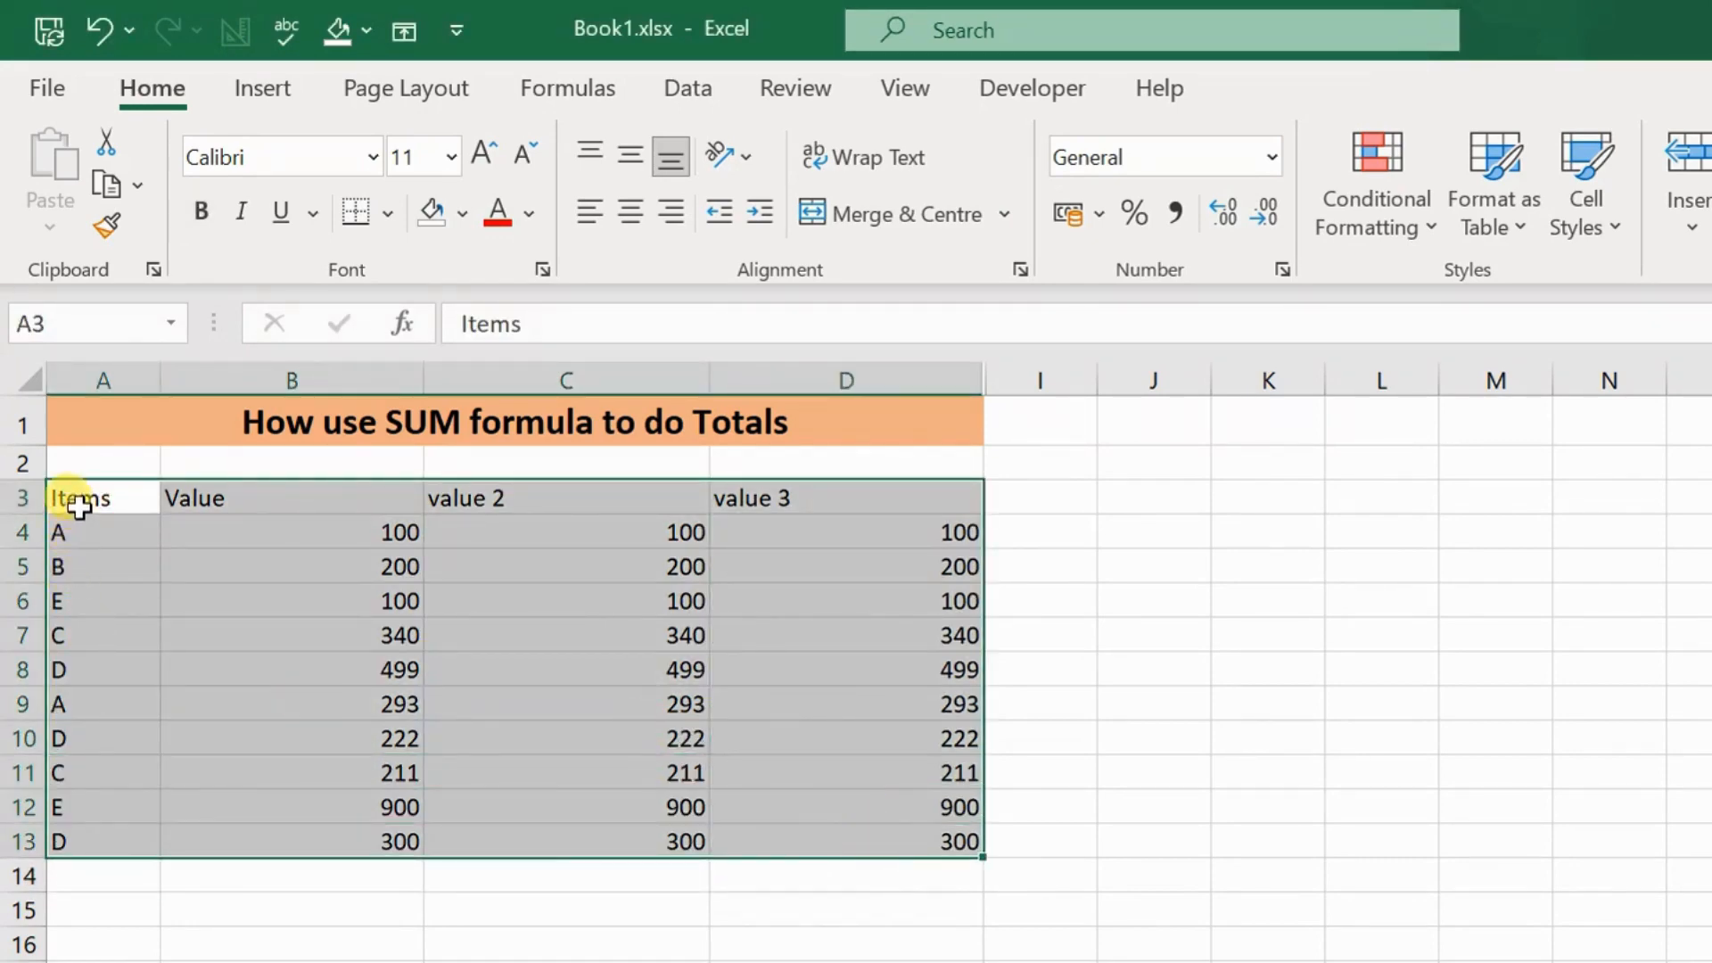
pyautogui.moveTo(60, 499); pyautogui.dragTo(71, 842)
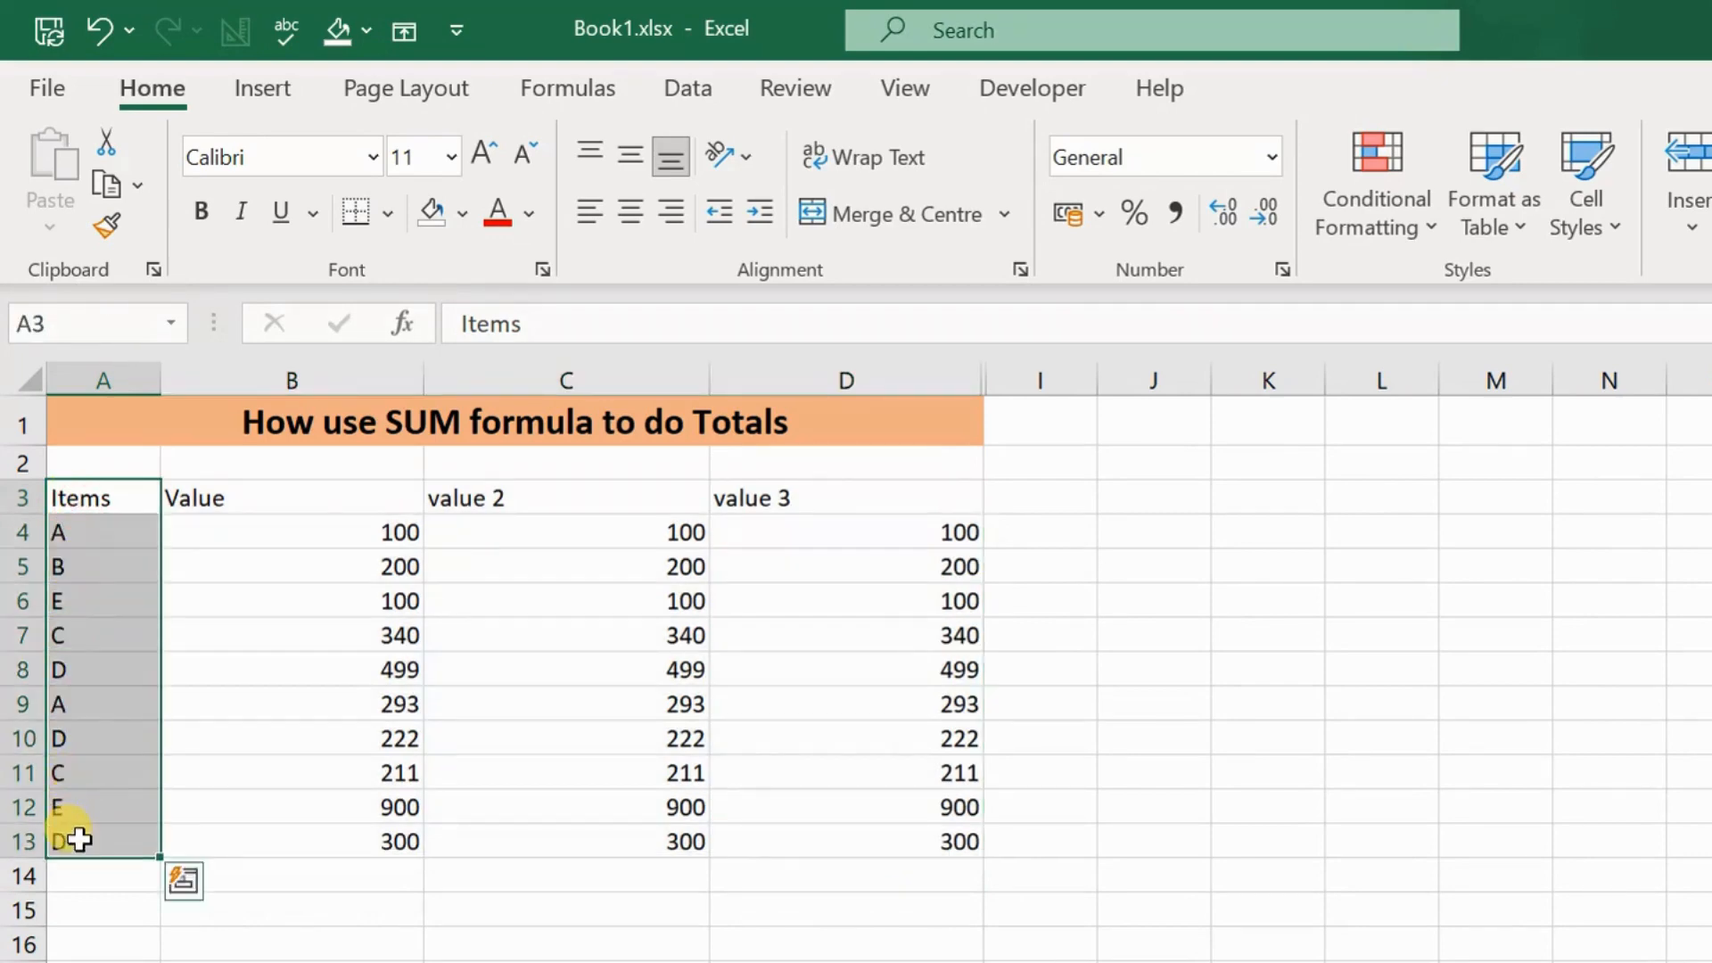
pyautogui.moveTo(294, 493); pyautogui.dragTo(784, 832)
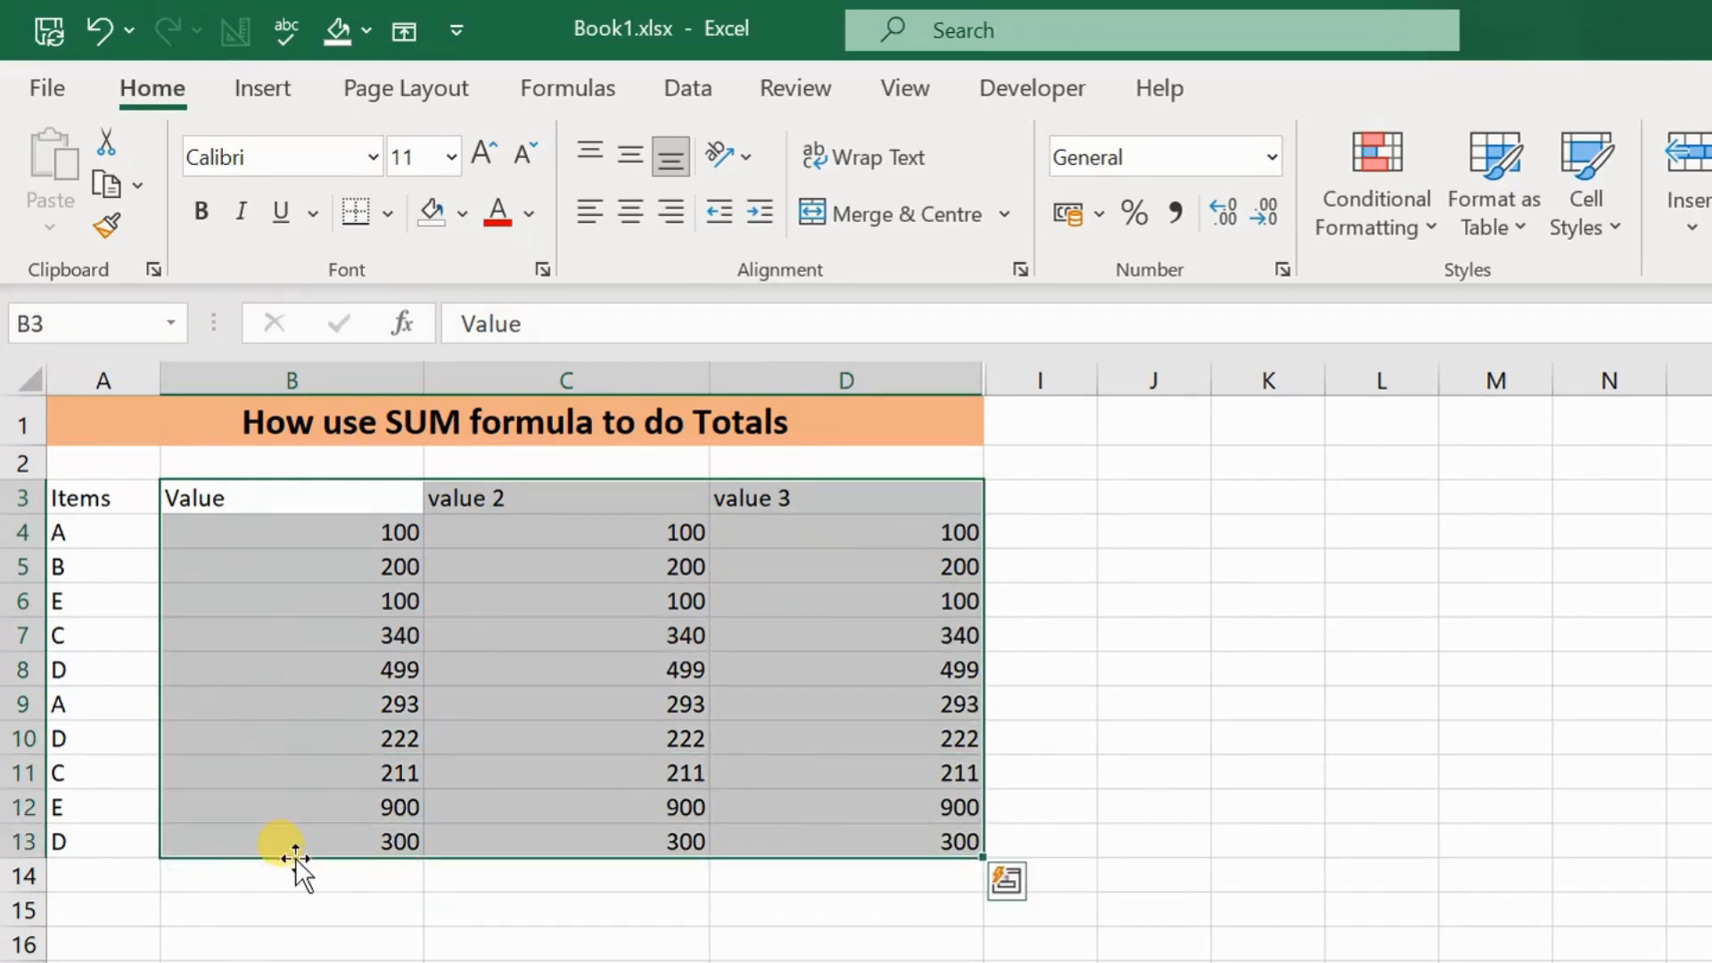
pyautogui.click(292, 881)
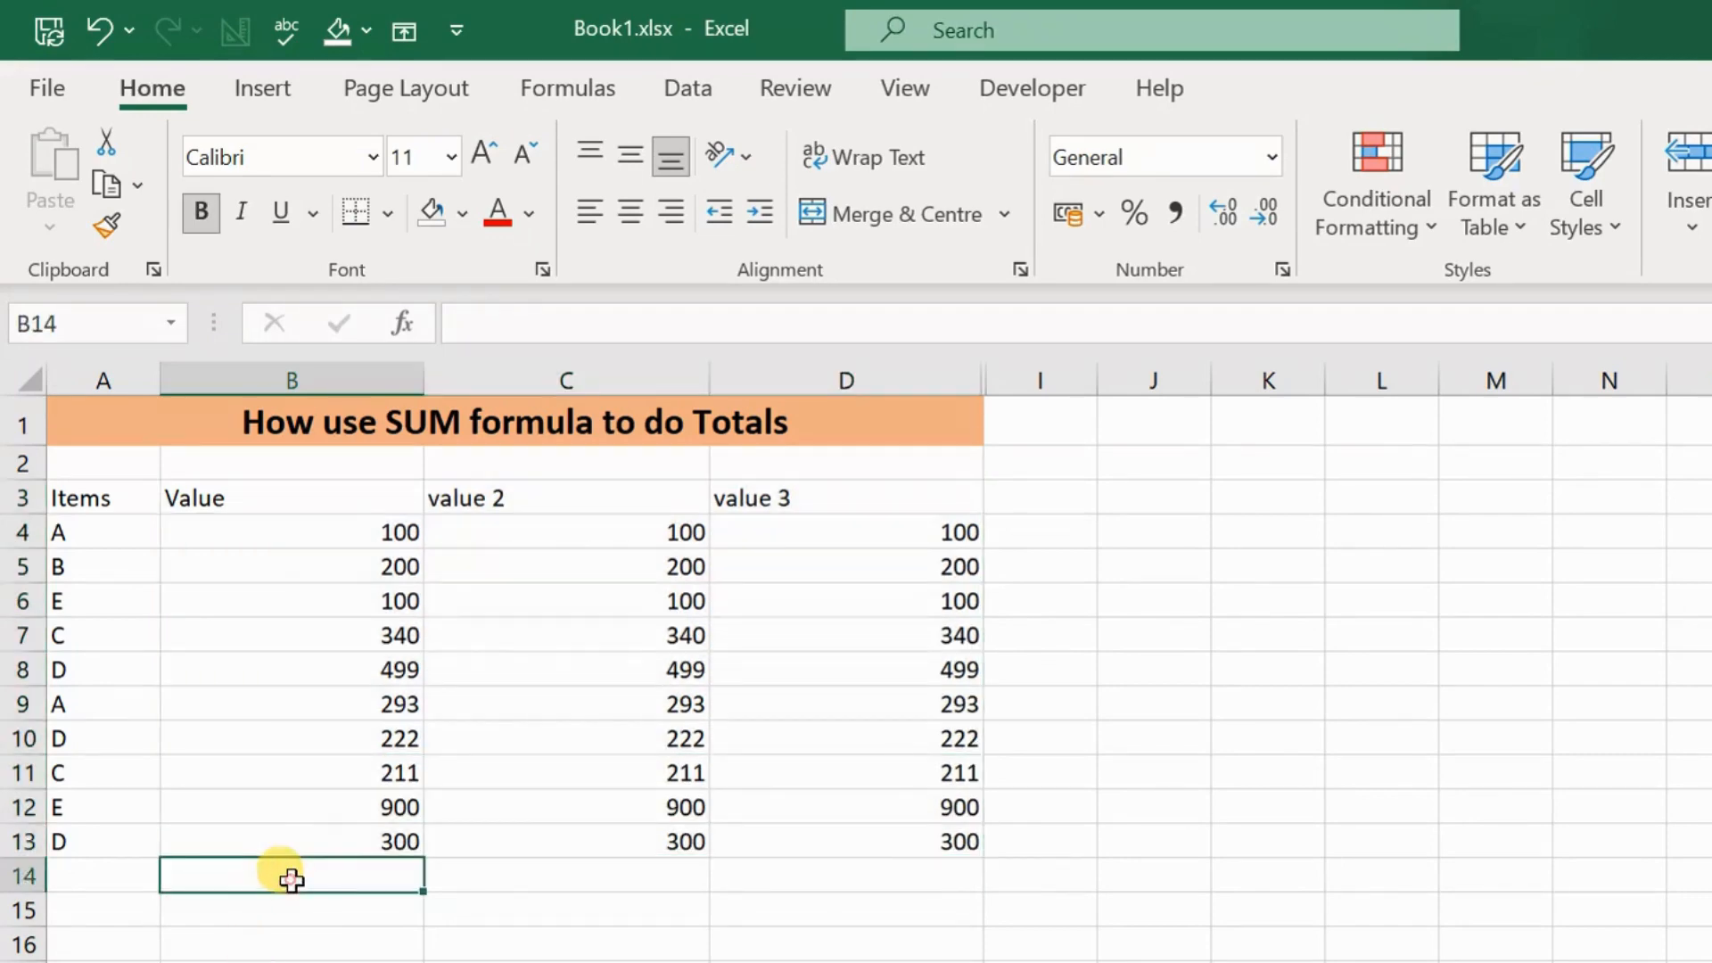
# Step: Label cell A14 below the items list as "Total" and make the label bold
pyautogui.click(108, 880)
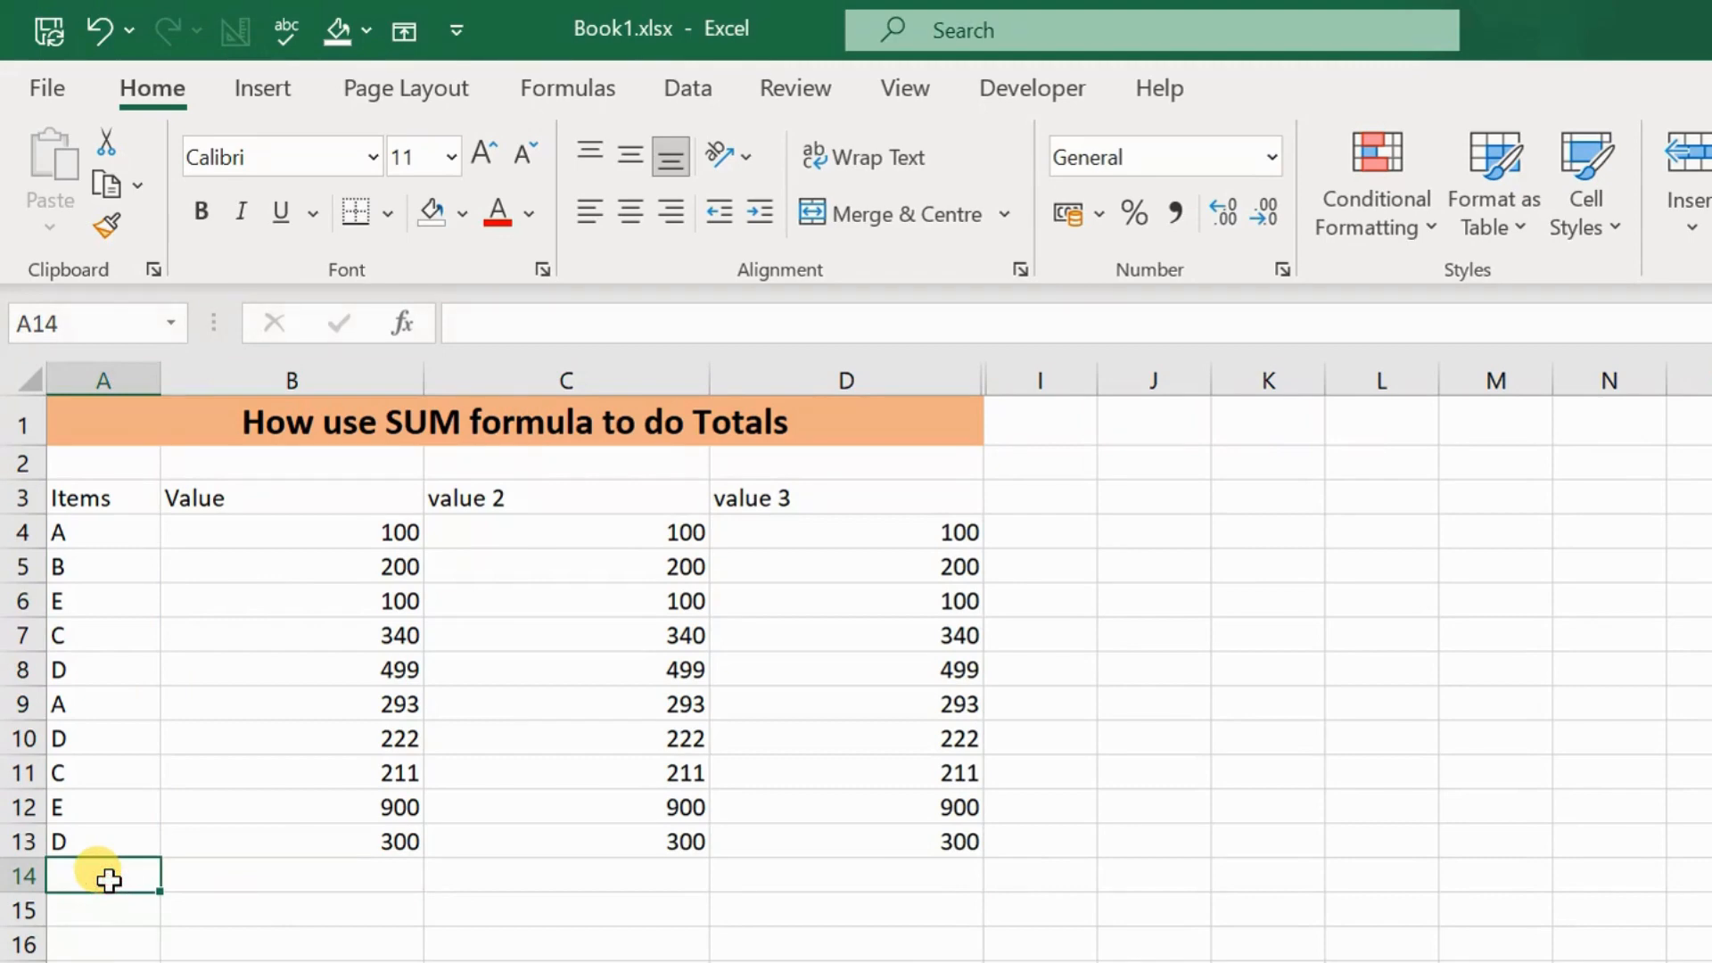
pyautogui.write('Tit')
pyautogui.press('BackSpace')
pyautogui.press('BackSpace')
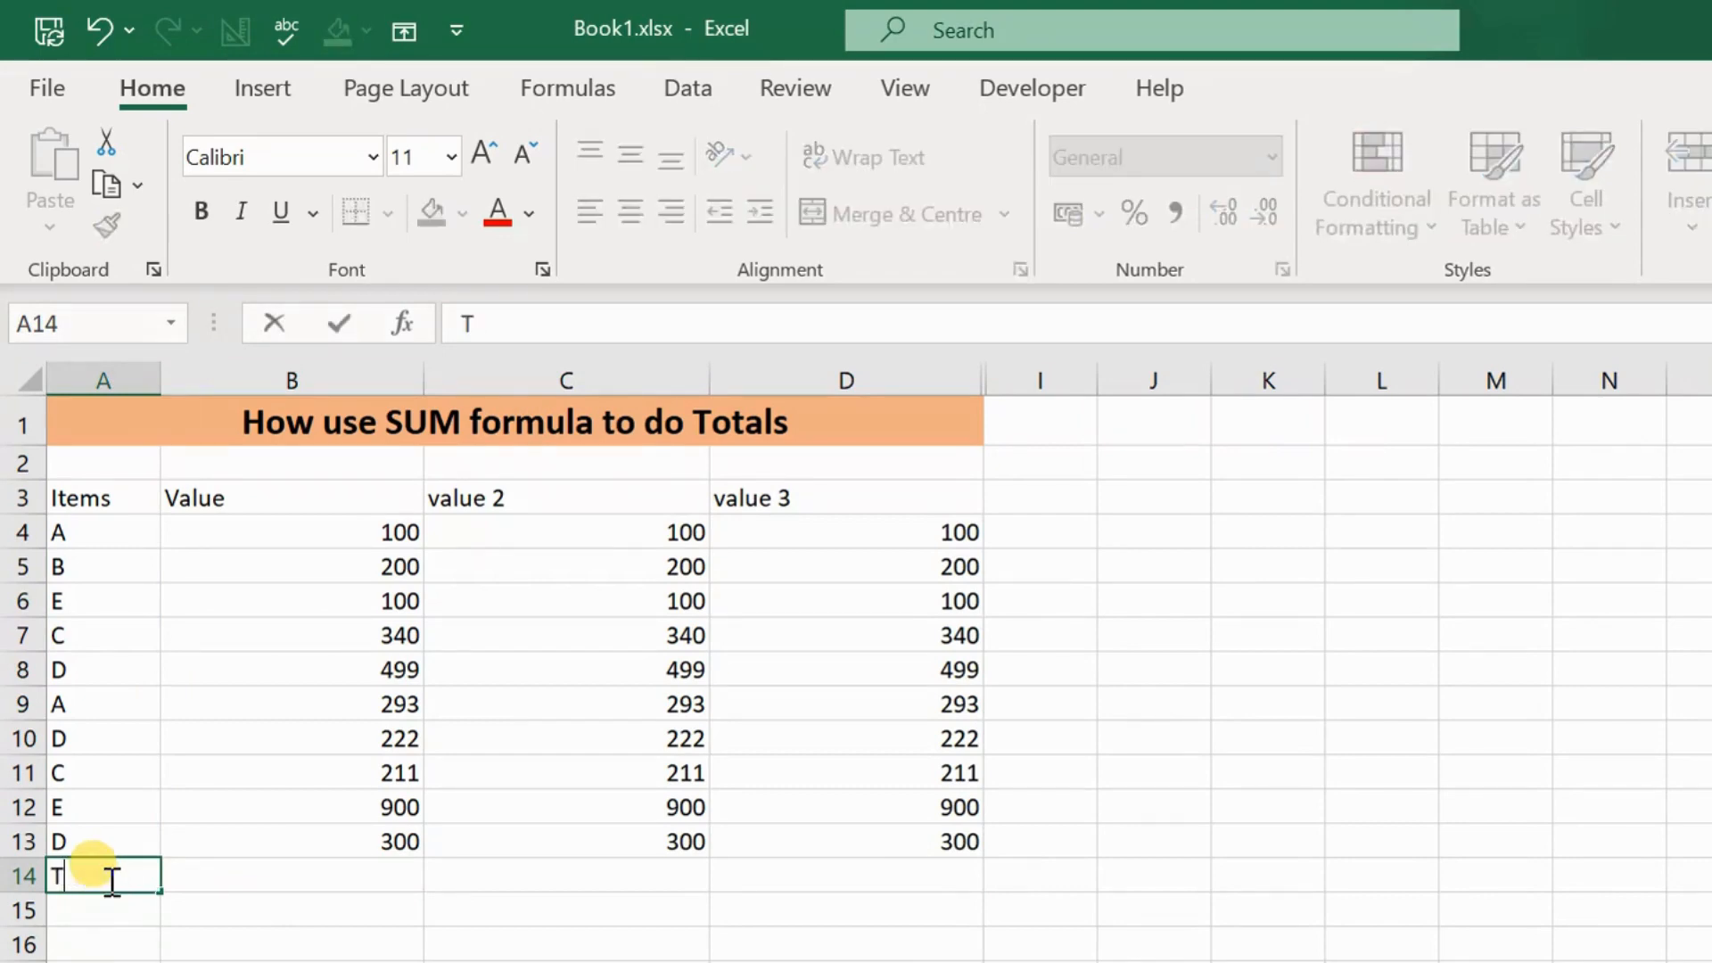
pyautogui.write('otal')
pyautogui.press('Return')
pyautogui.click(109, 880)
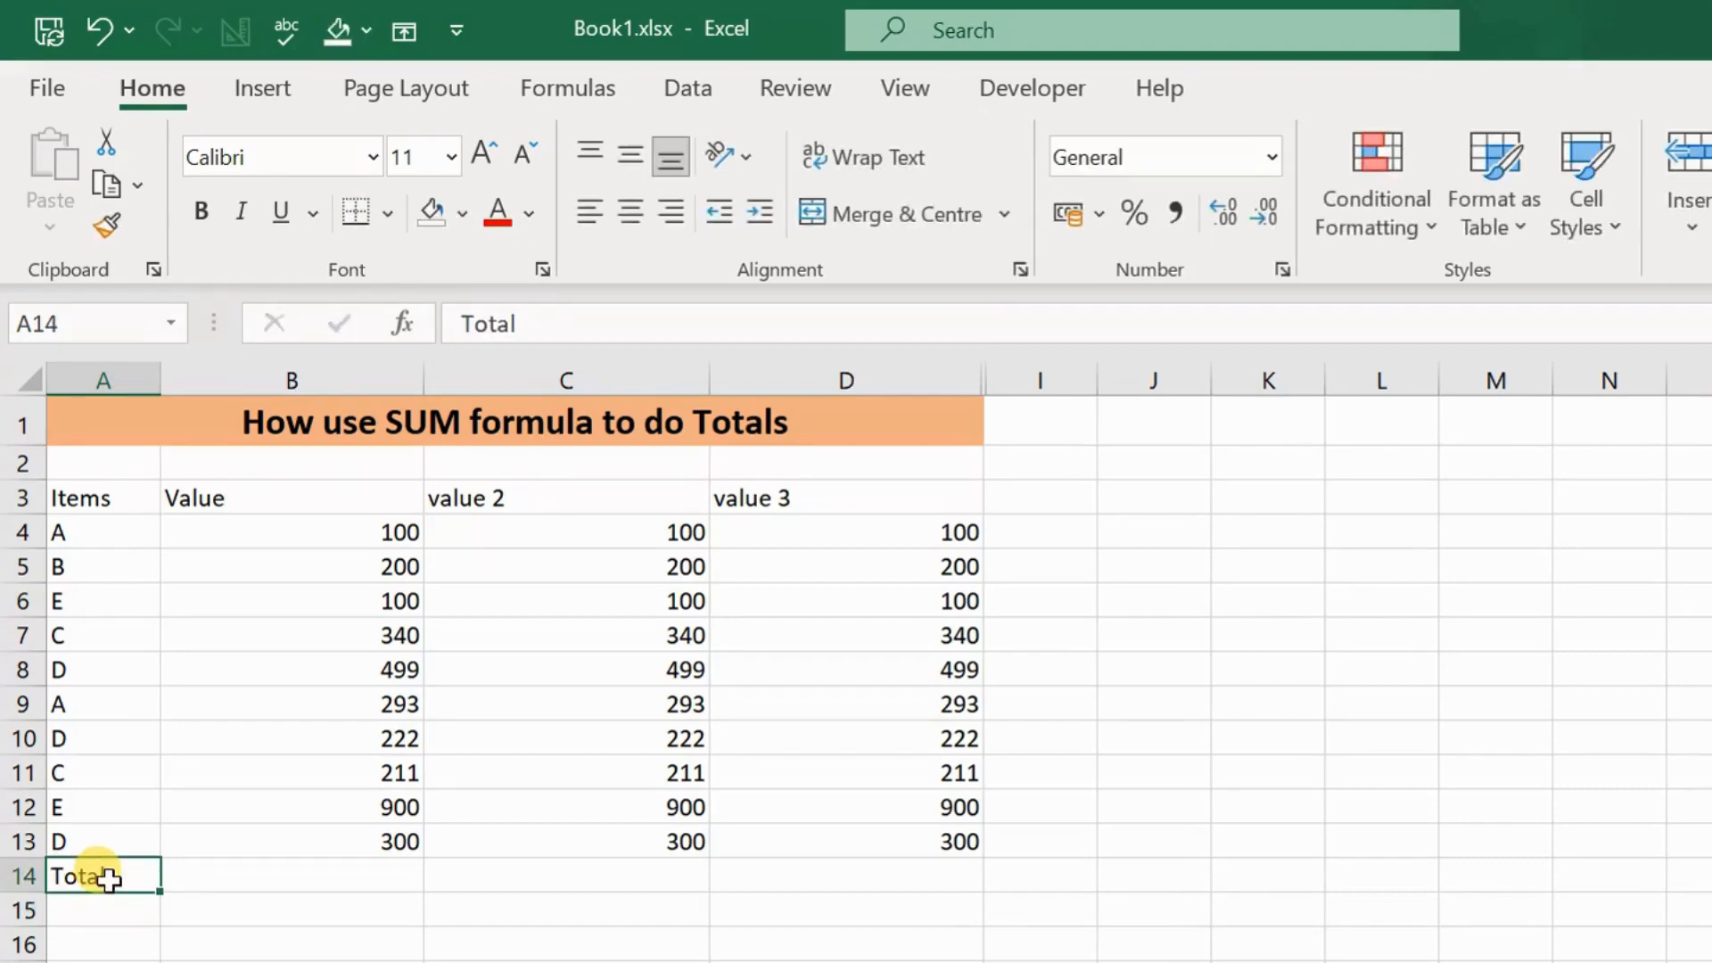
pyautogui.hotkey('ctrl', 'b')
# Step: Enter the formula =B13+B12+B11+B10+B9+B8+B7+B6+B5+B4 in cell B14 to add the Value column cell by cell
pyautogui.press('Right')
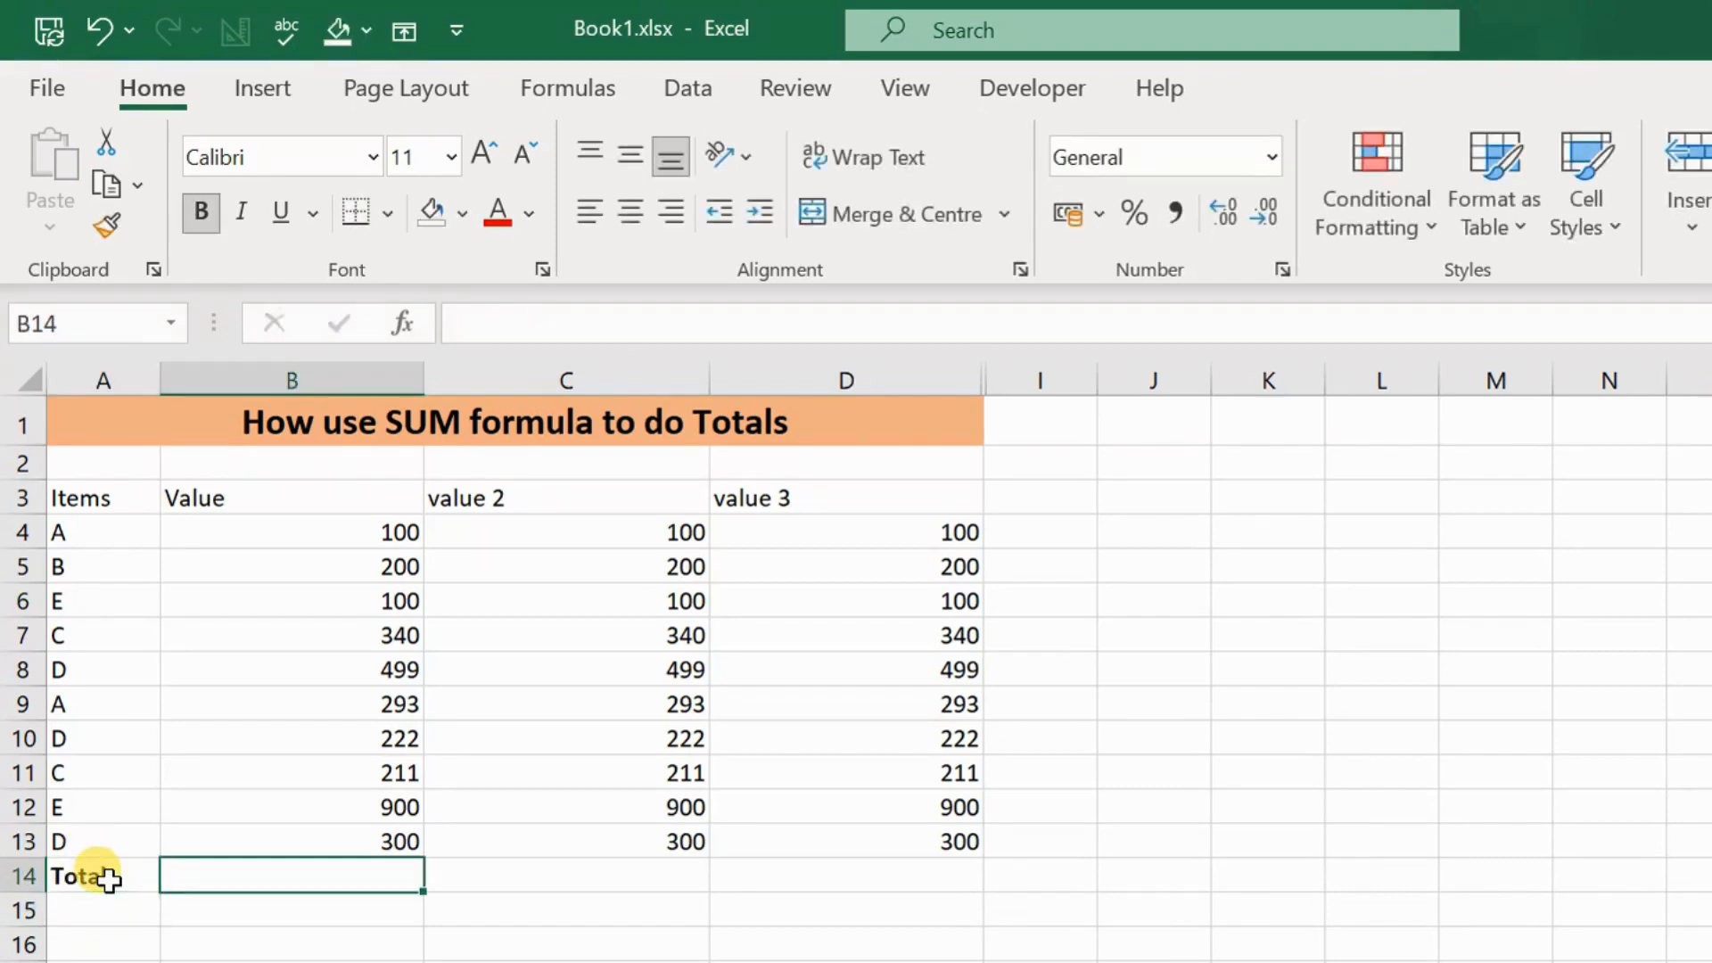
pyautogui.hotkey('shift', 'Right')
pyautogui.hotkey('shift', 'Right')
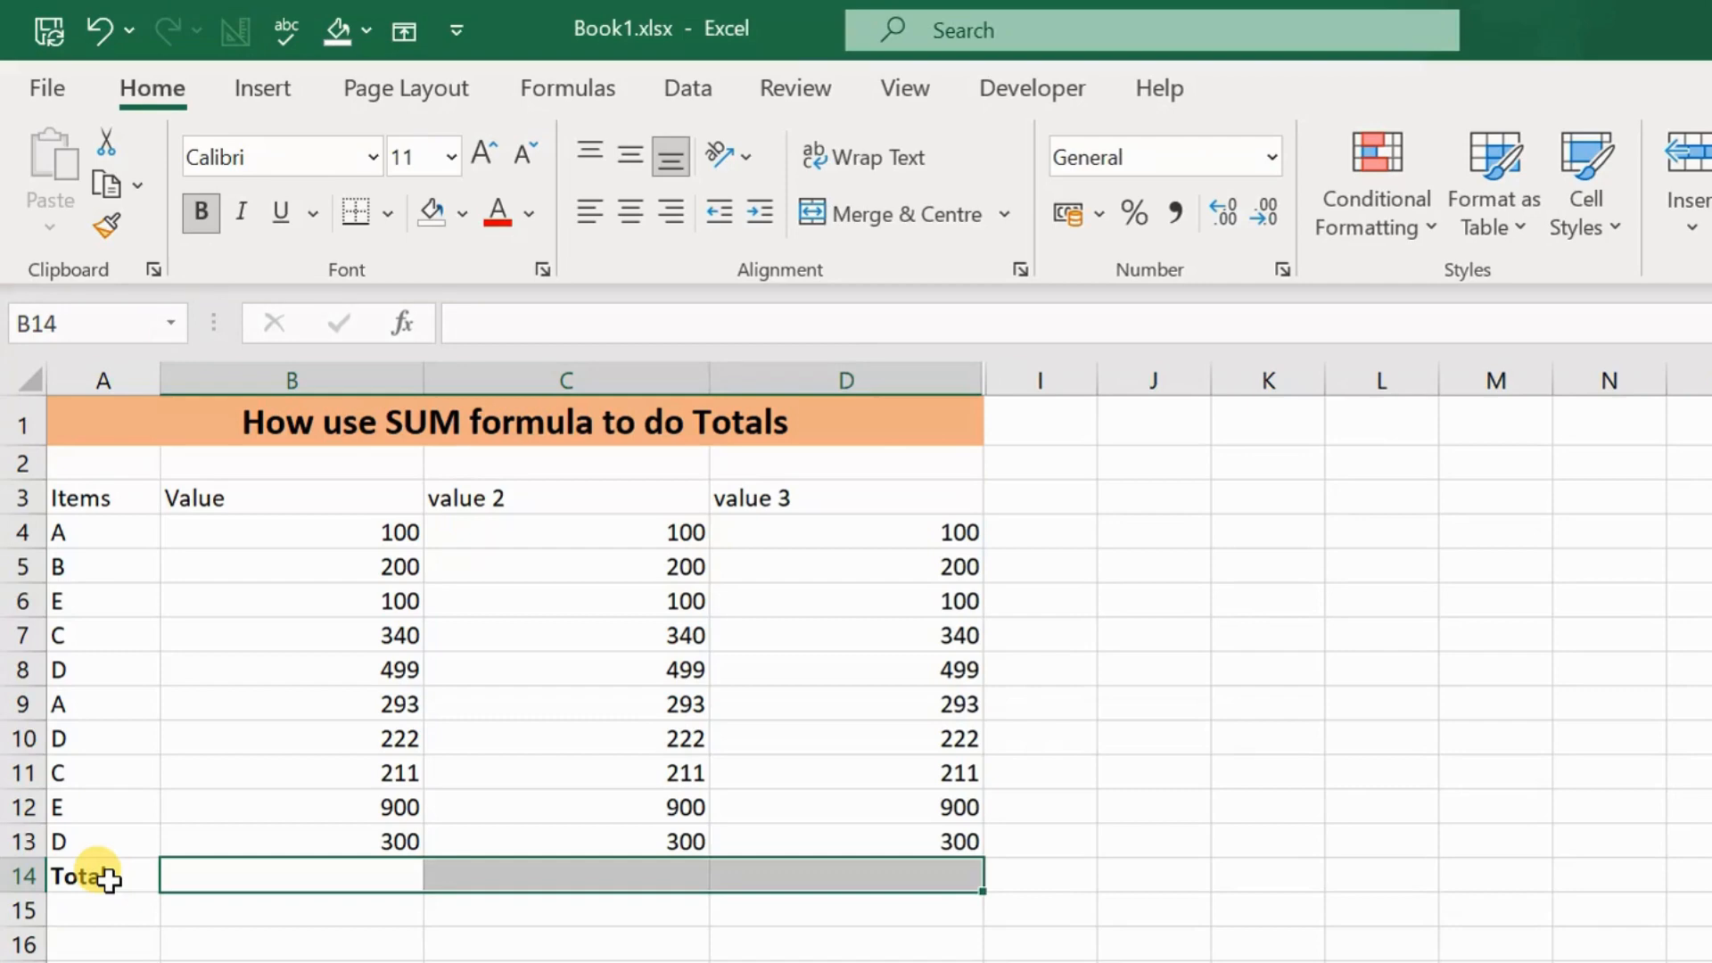
pyautogui.press('Left')
pyautogui.press('Right')
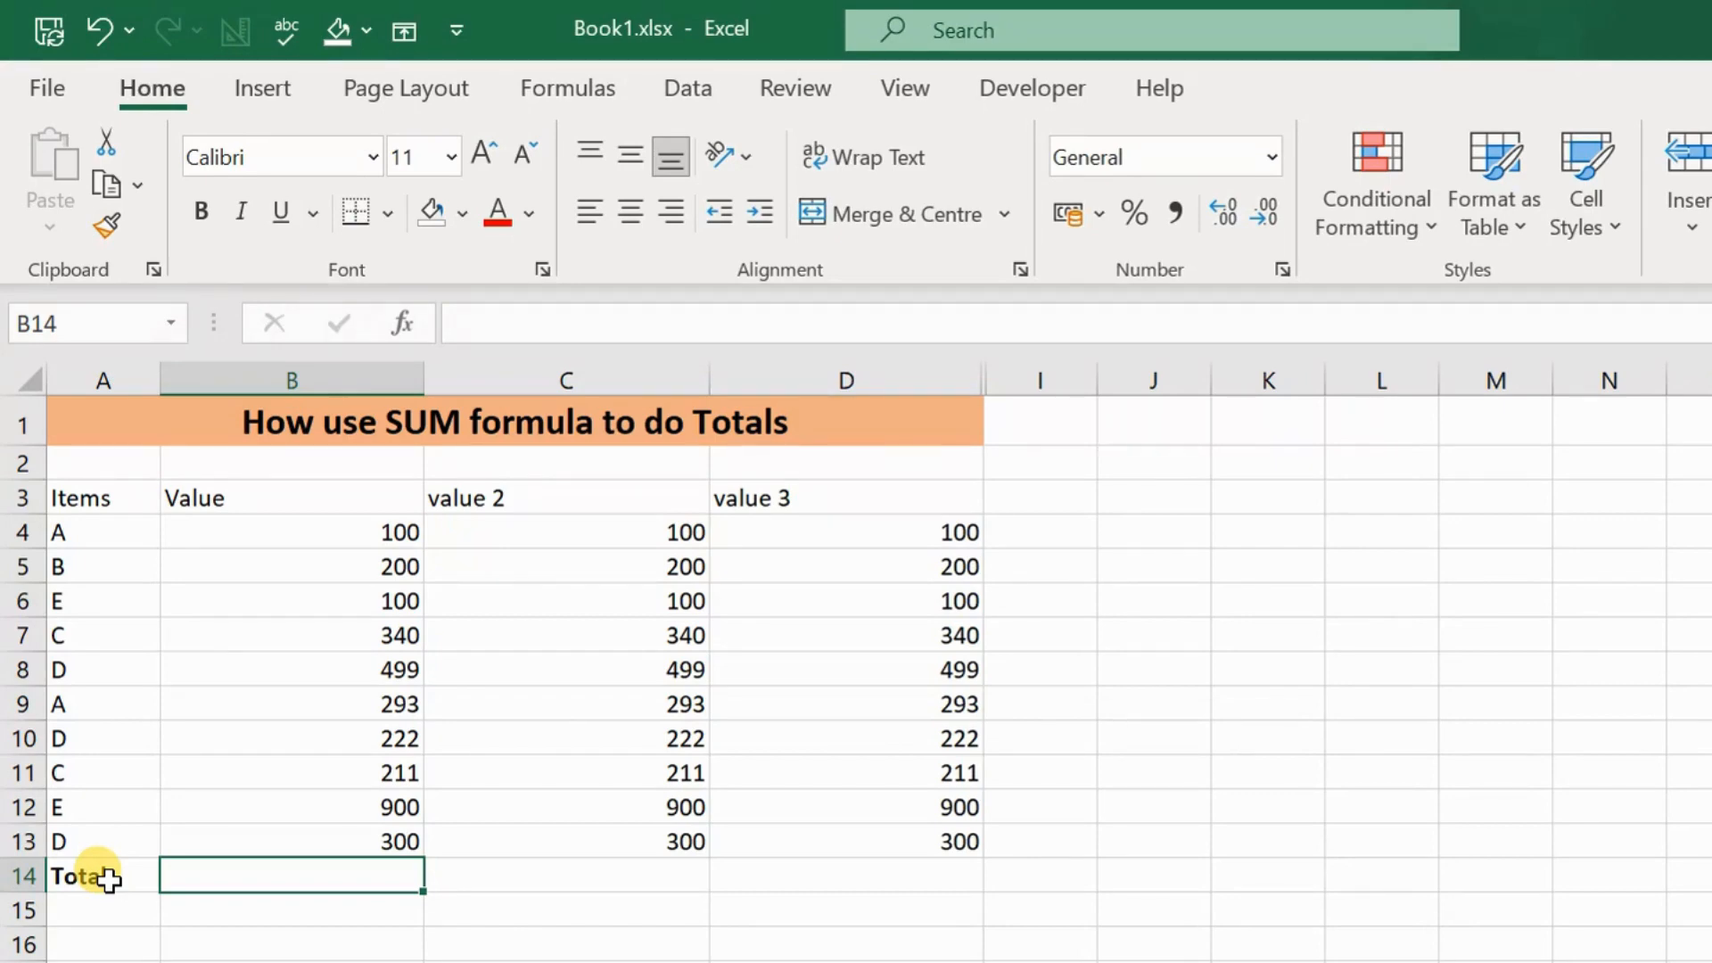
pyautogui.write('=')
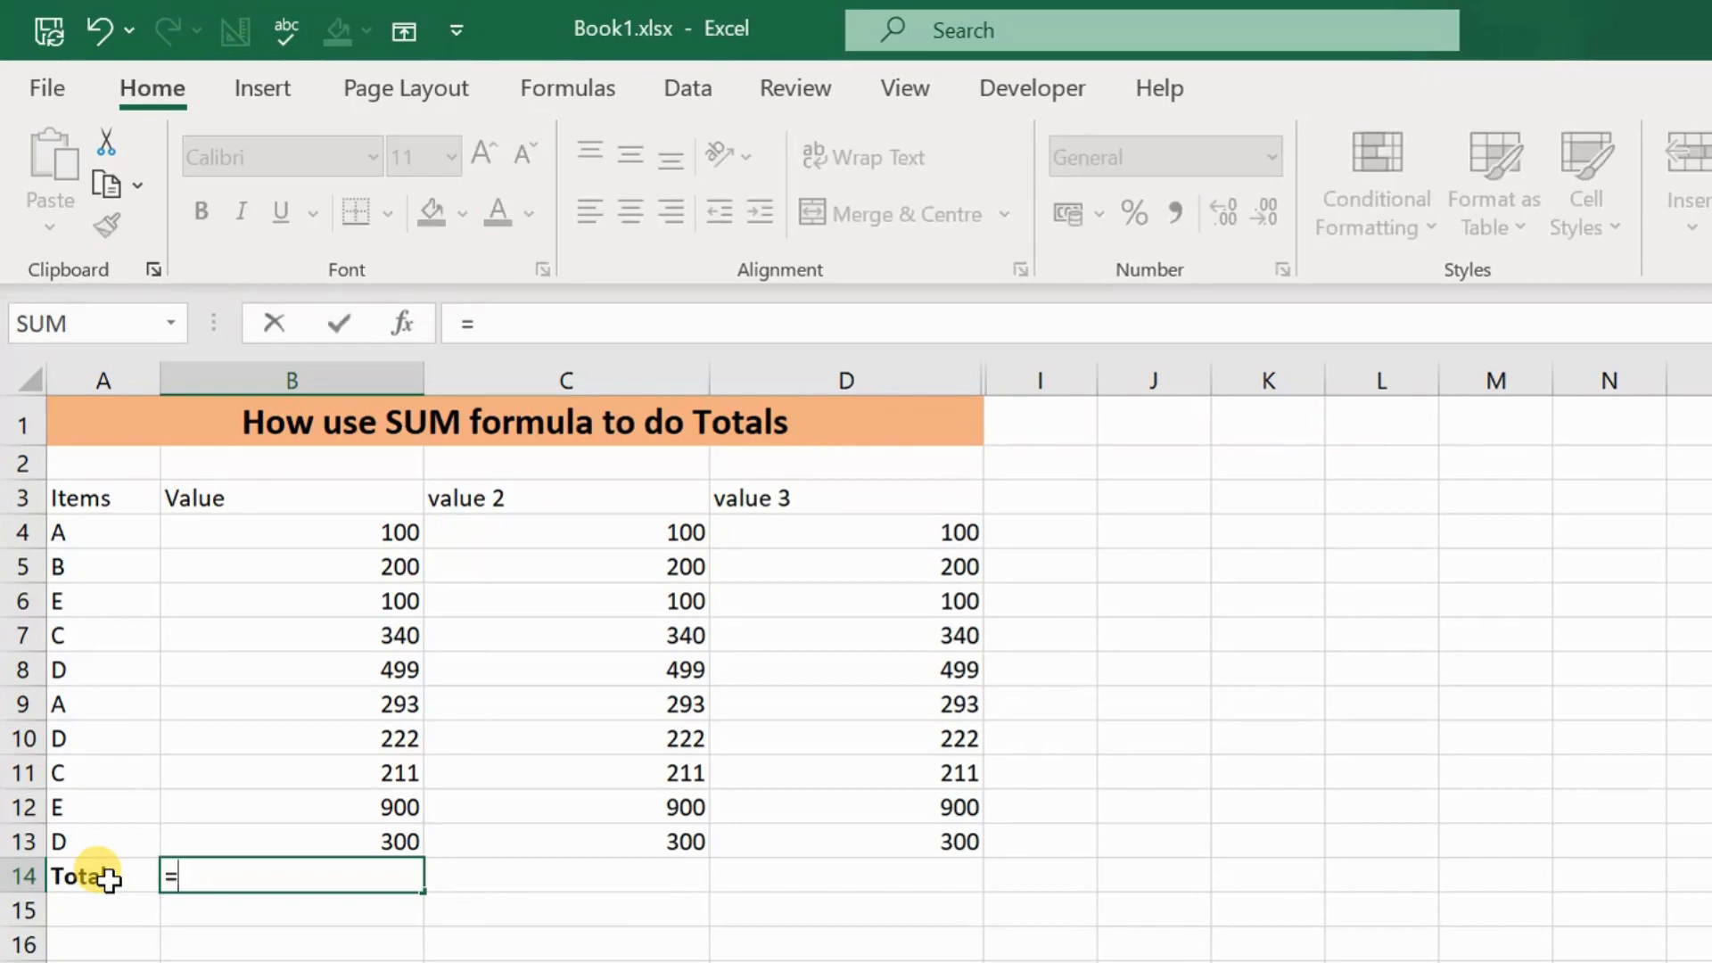
pyautogui.press('Up')
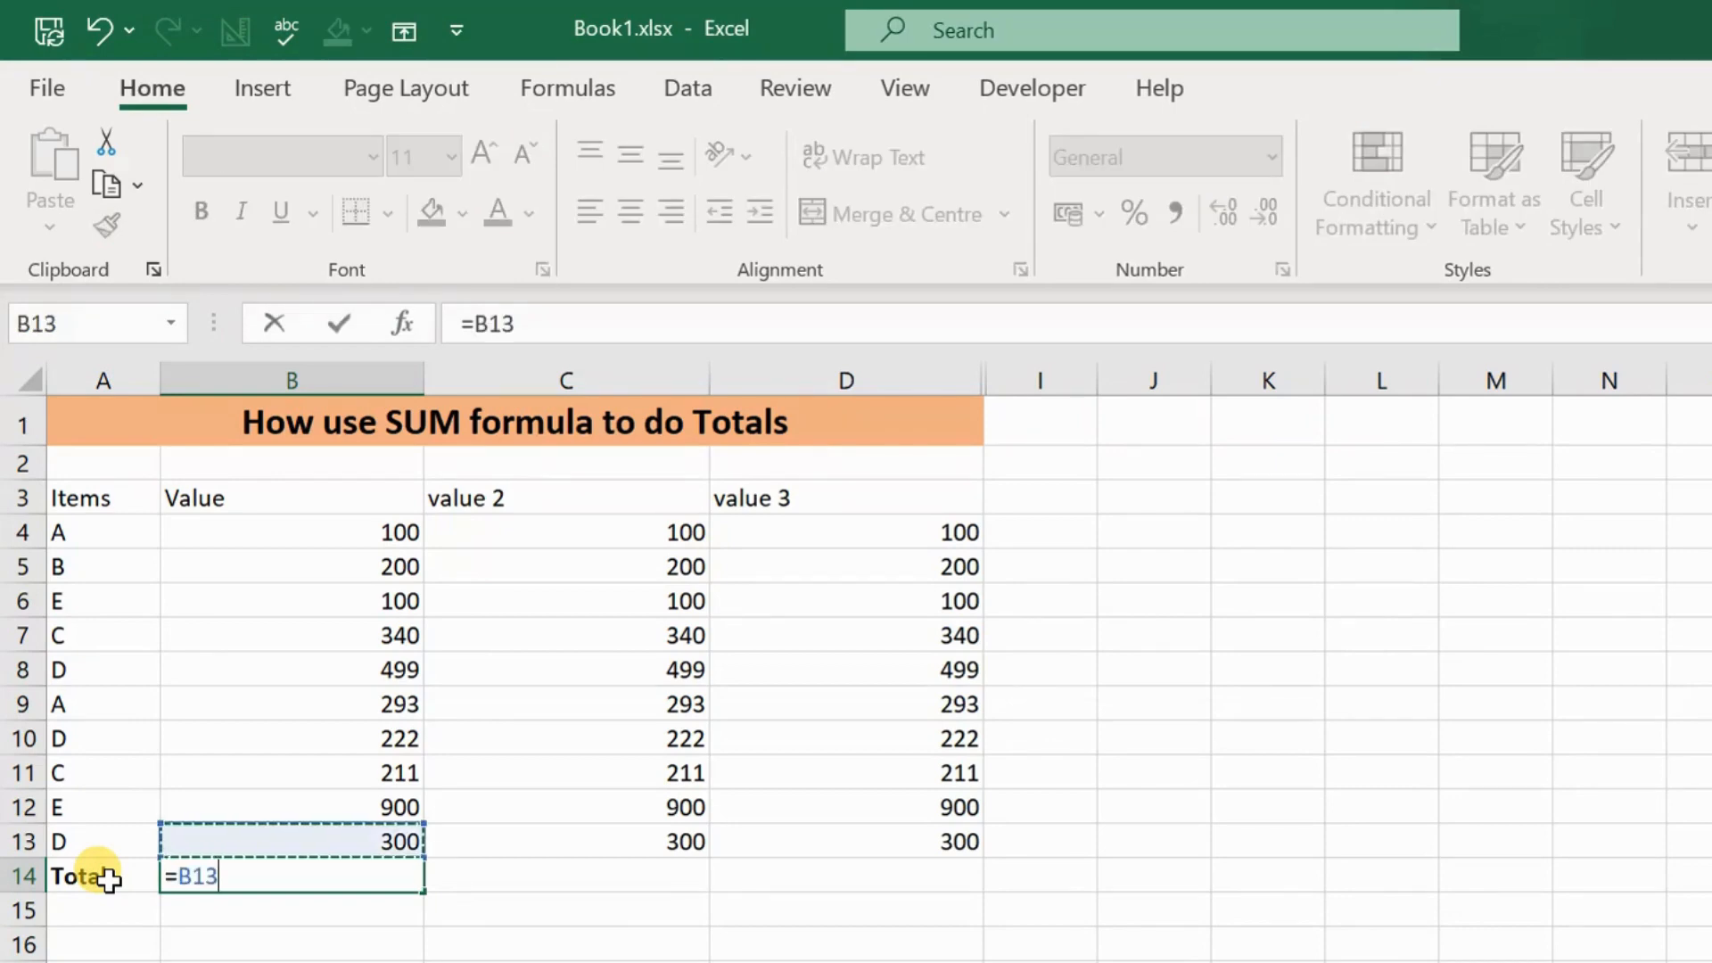
pyautogui.write('+')
pyautogui.press('Up')
pyautogui.press('Up')
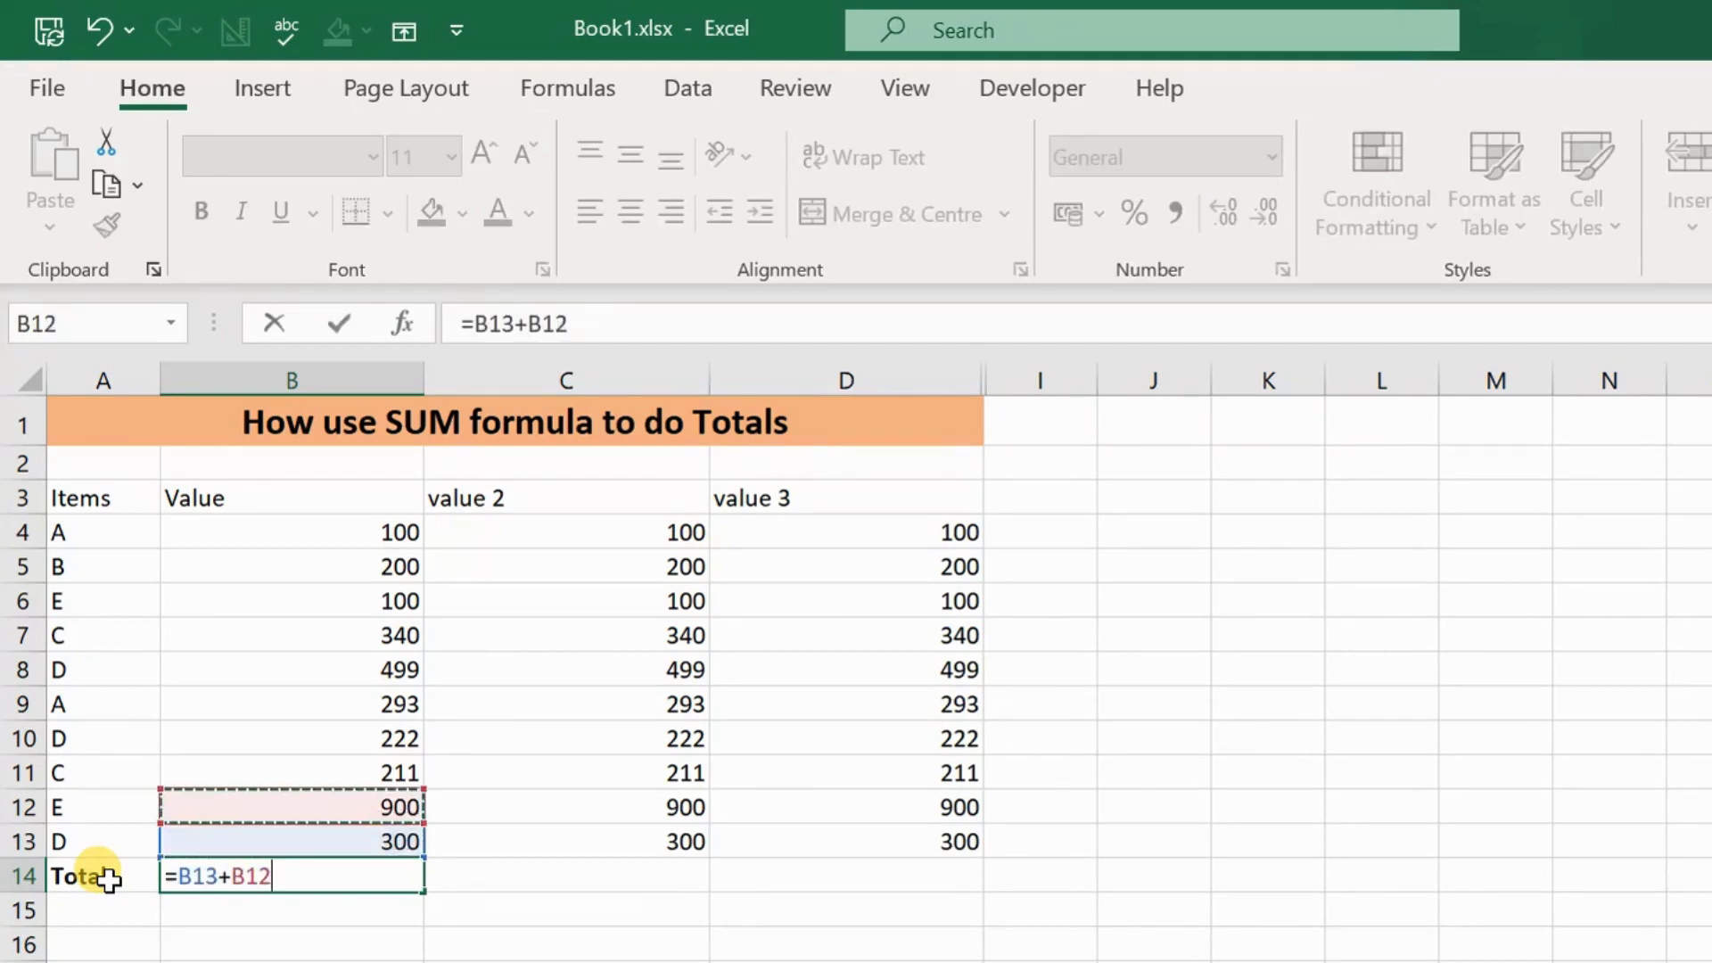
pyautogui.write('+')
pyautogui.press('Up')
pyautogui.press('Up')
pyautogui.press('Up')
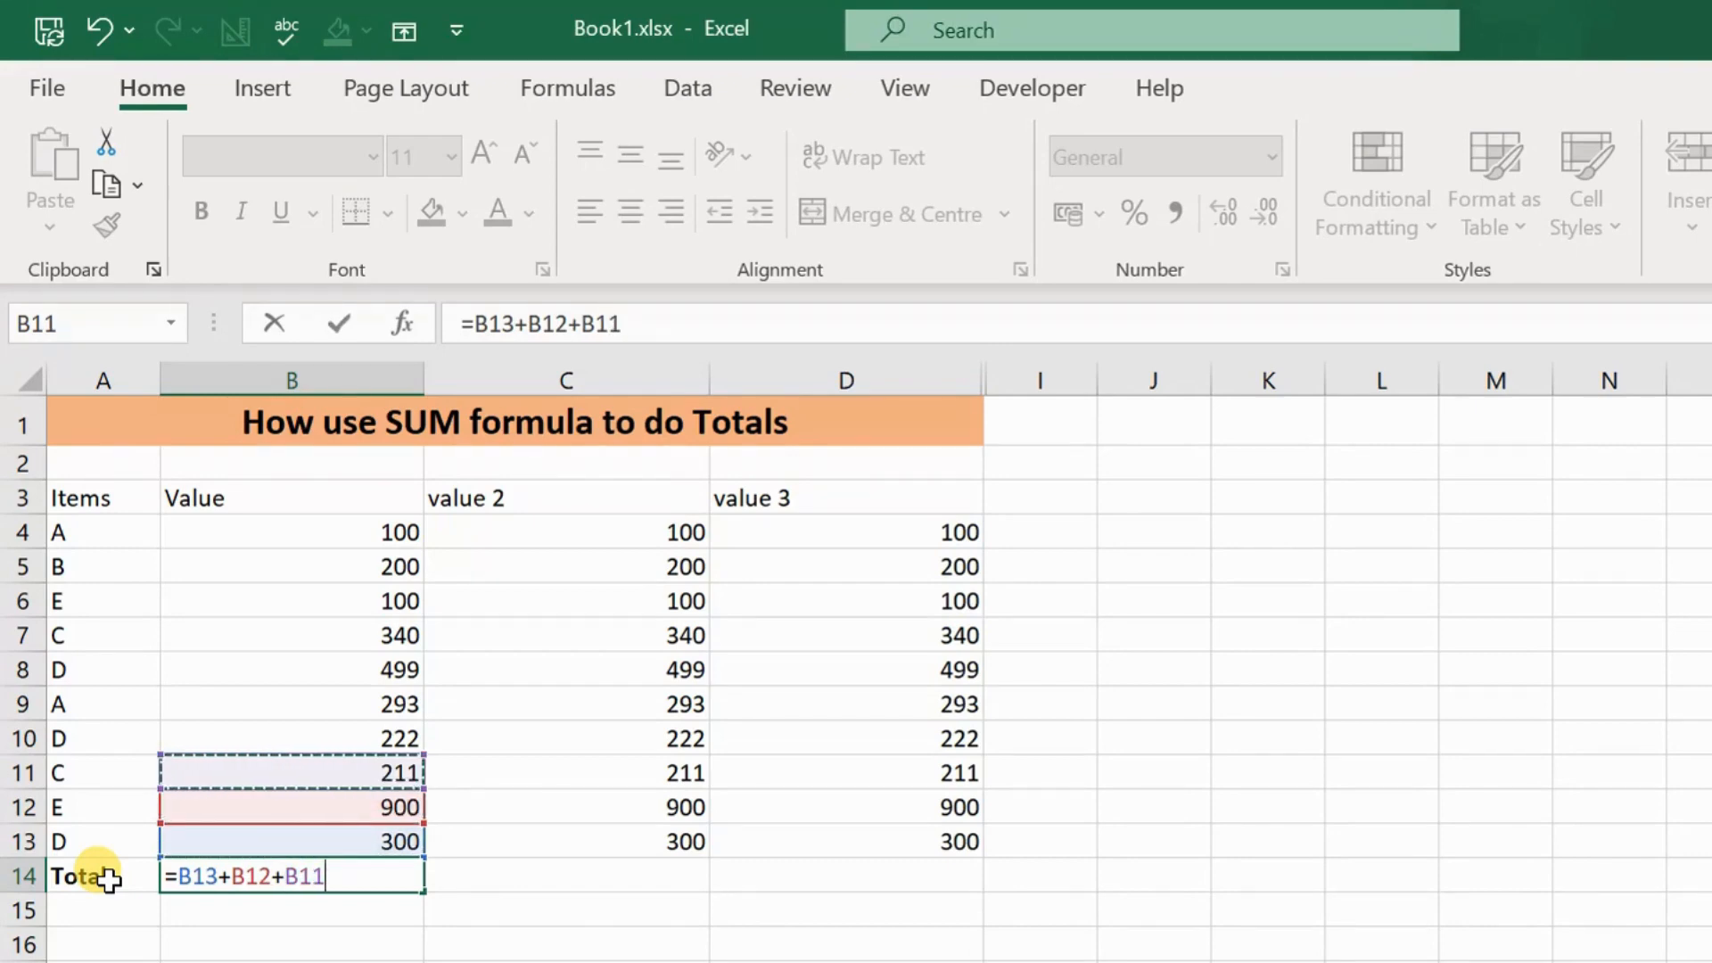
pyautogui.write('+')
pyautogui.press('Up')
pyautogui.press('Up')
pyautogui.press('Up')
pyautogui.press('Up')
pyautogui.write('+')
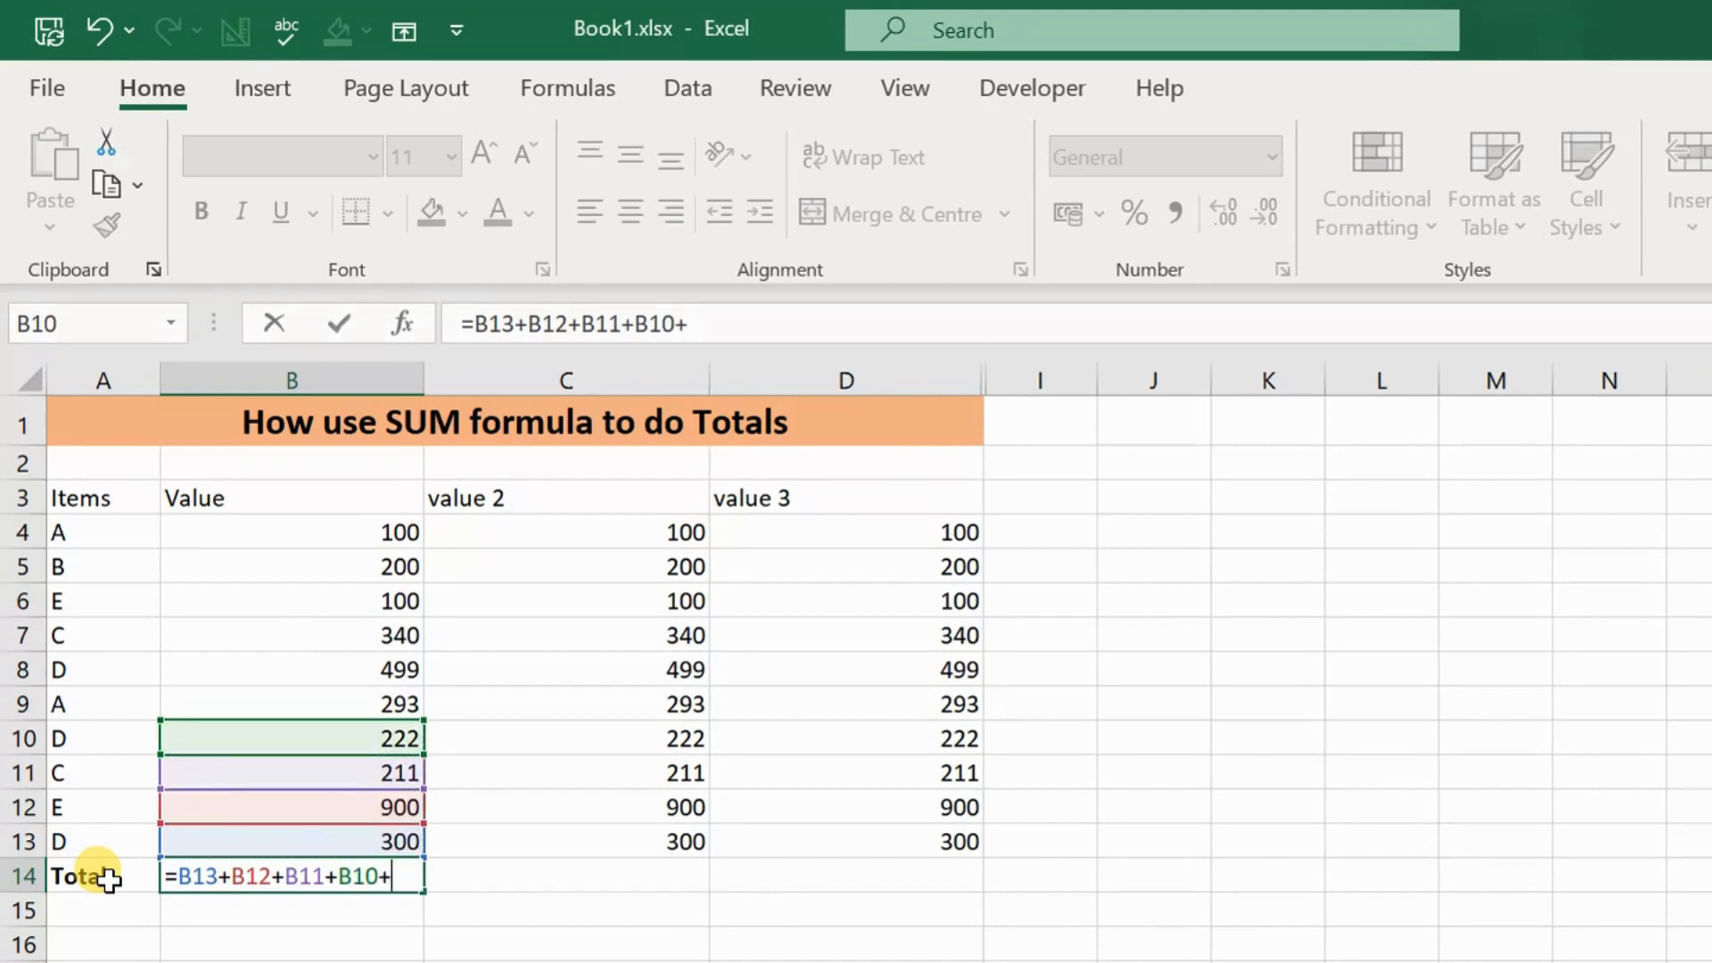
pyautogui.press('Up')
pyautogui.press('Up')
pyautogui.press('Up')
pyautogui.press('Up')
pyautogui.press('Up')
pyautogui.write('+')
pyautogui.press('Up')
pyautogui.press('Up')
pyautogui.press('Up')
pyautogui.press('Up')
pyautogui.press('Up')
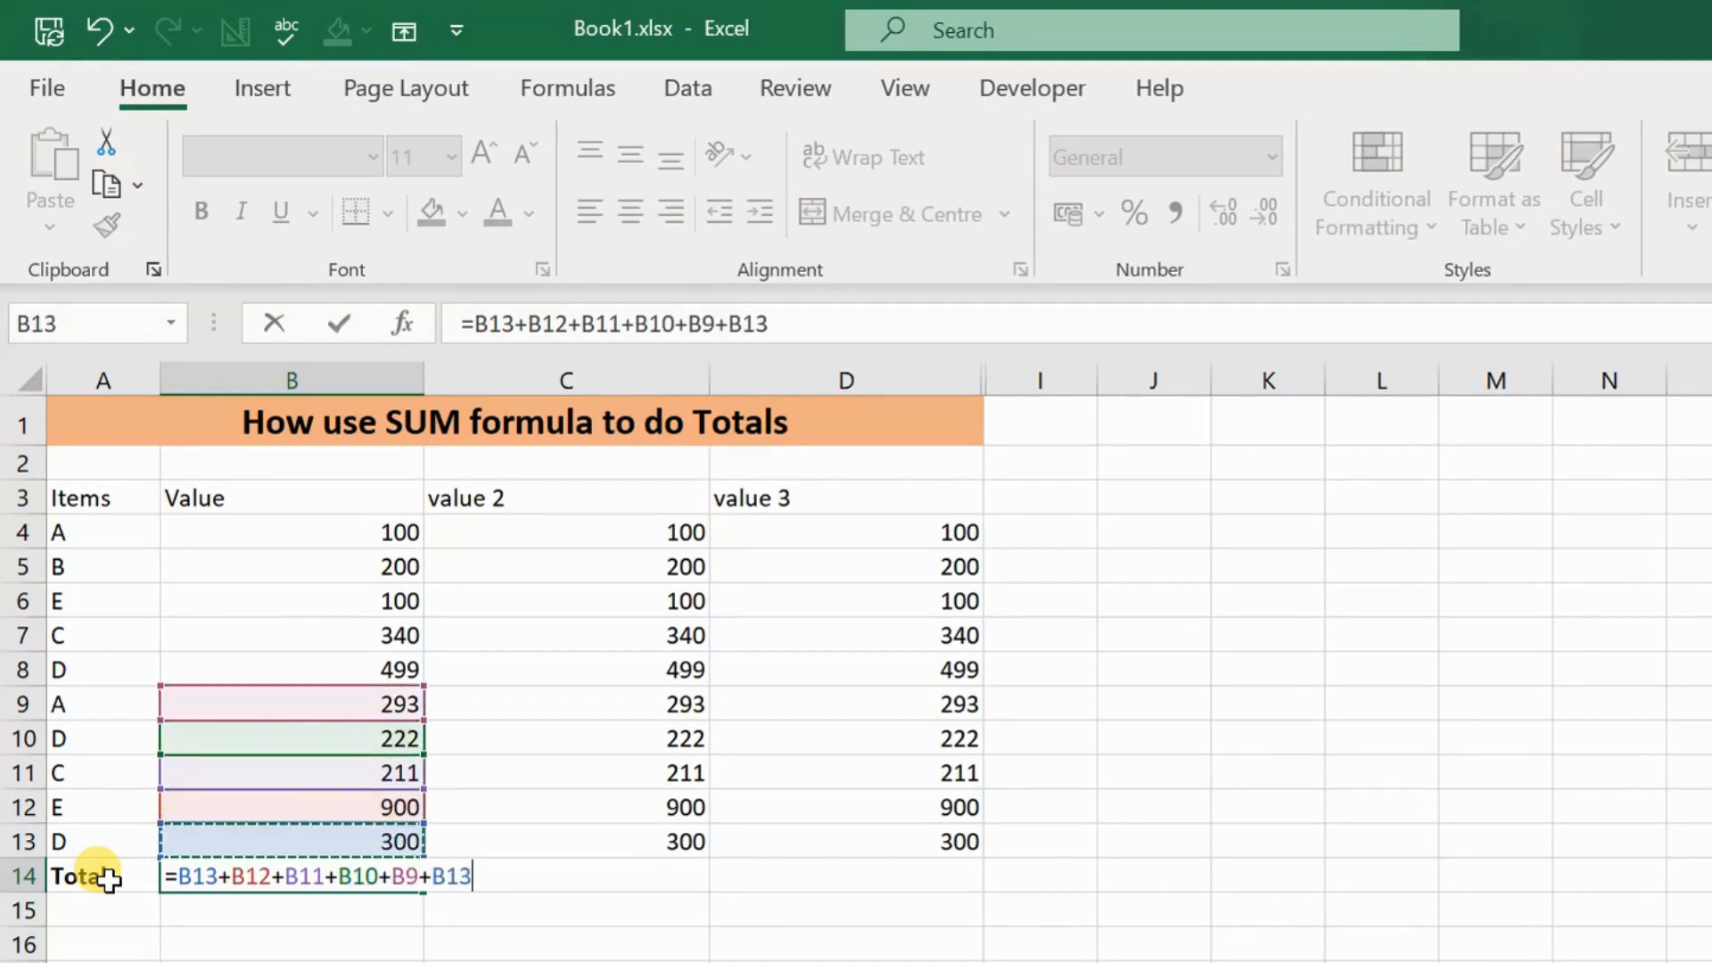
pyautogui.write('+')
pyautogui.press('Up')
pyautogui.press('Up')
pyautogui.press('Up')
pyautogui.press('Up')
pyautogui.press('Up')
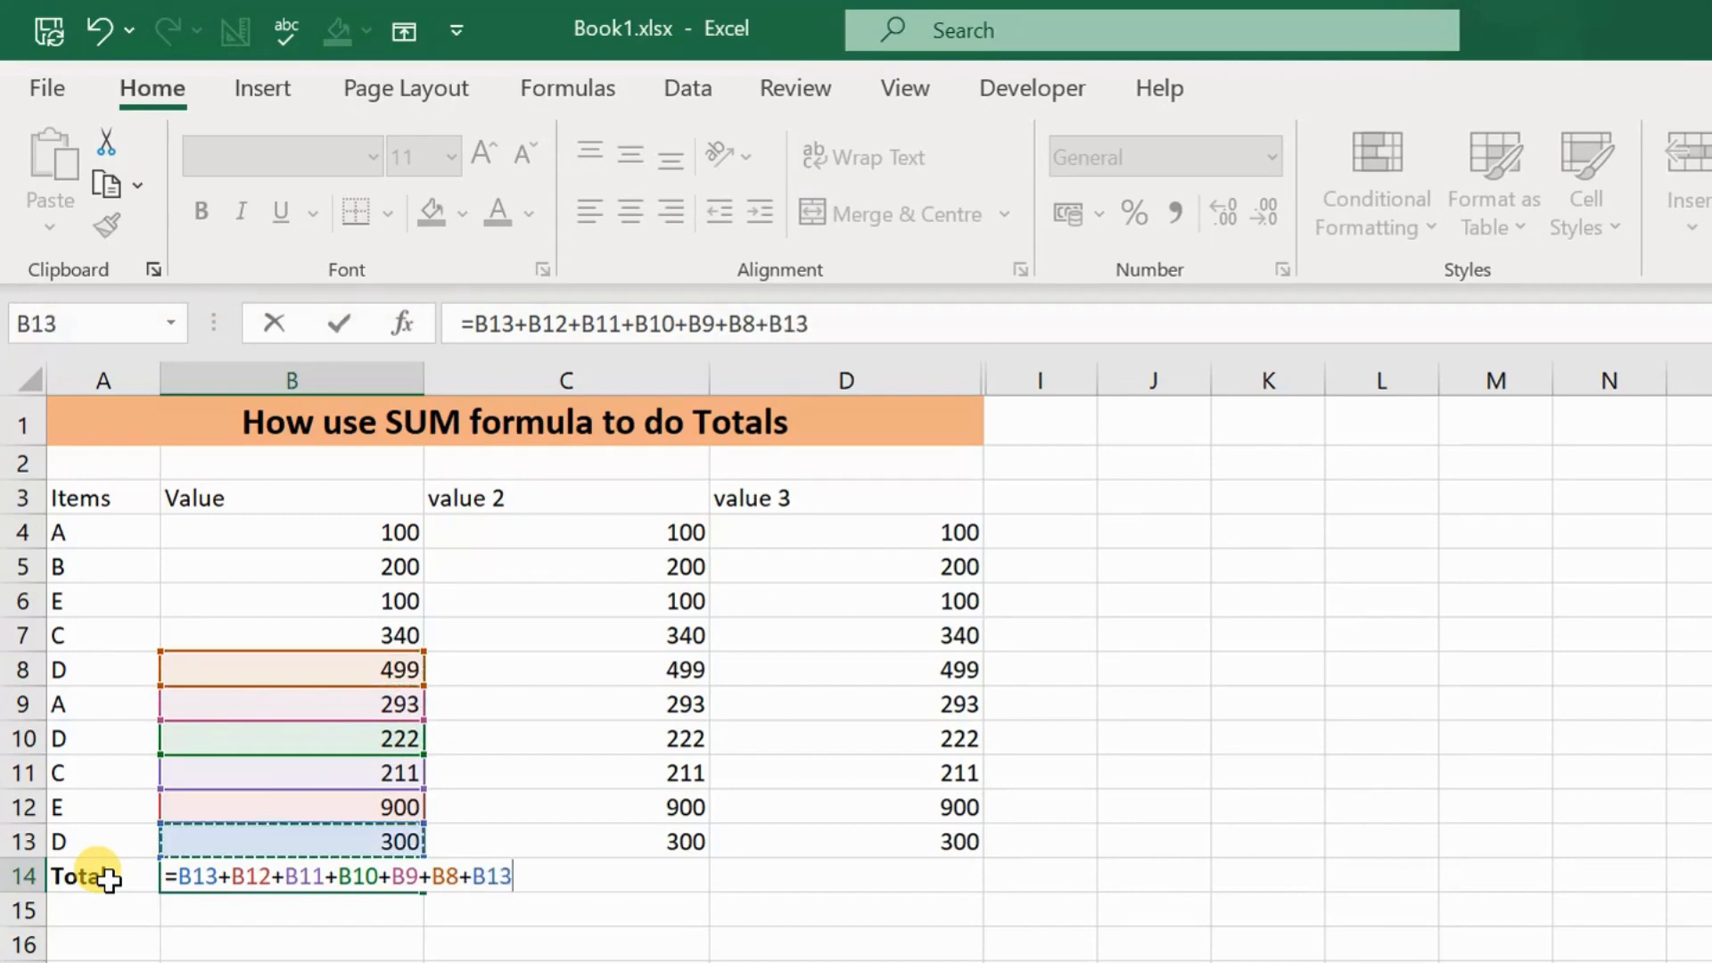
pyautogui.press('Up')
pyautogui.write('+')
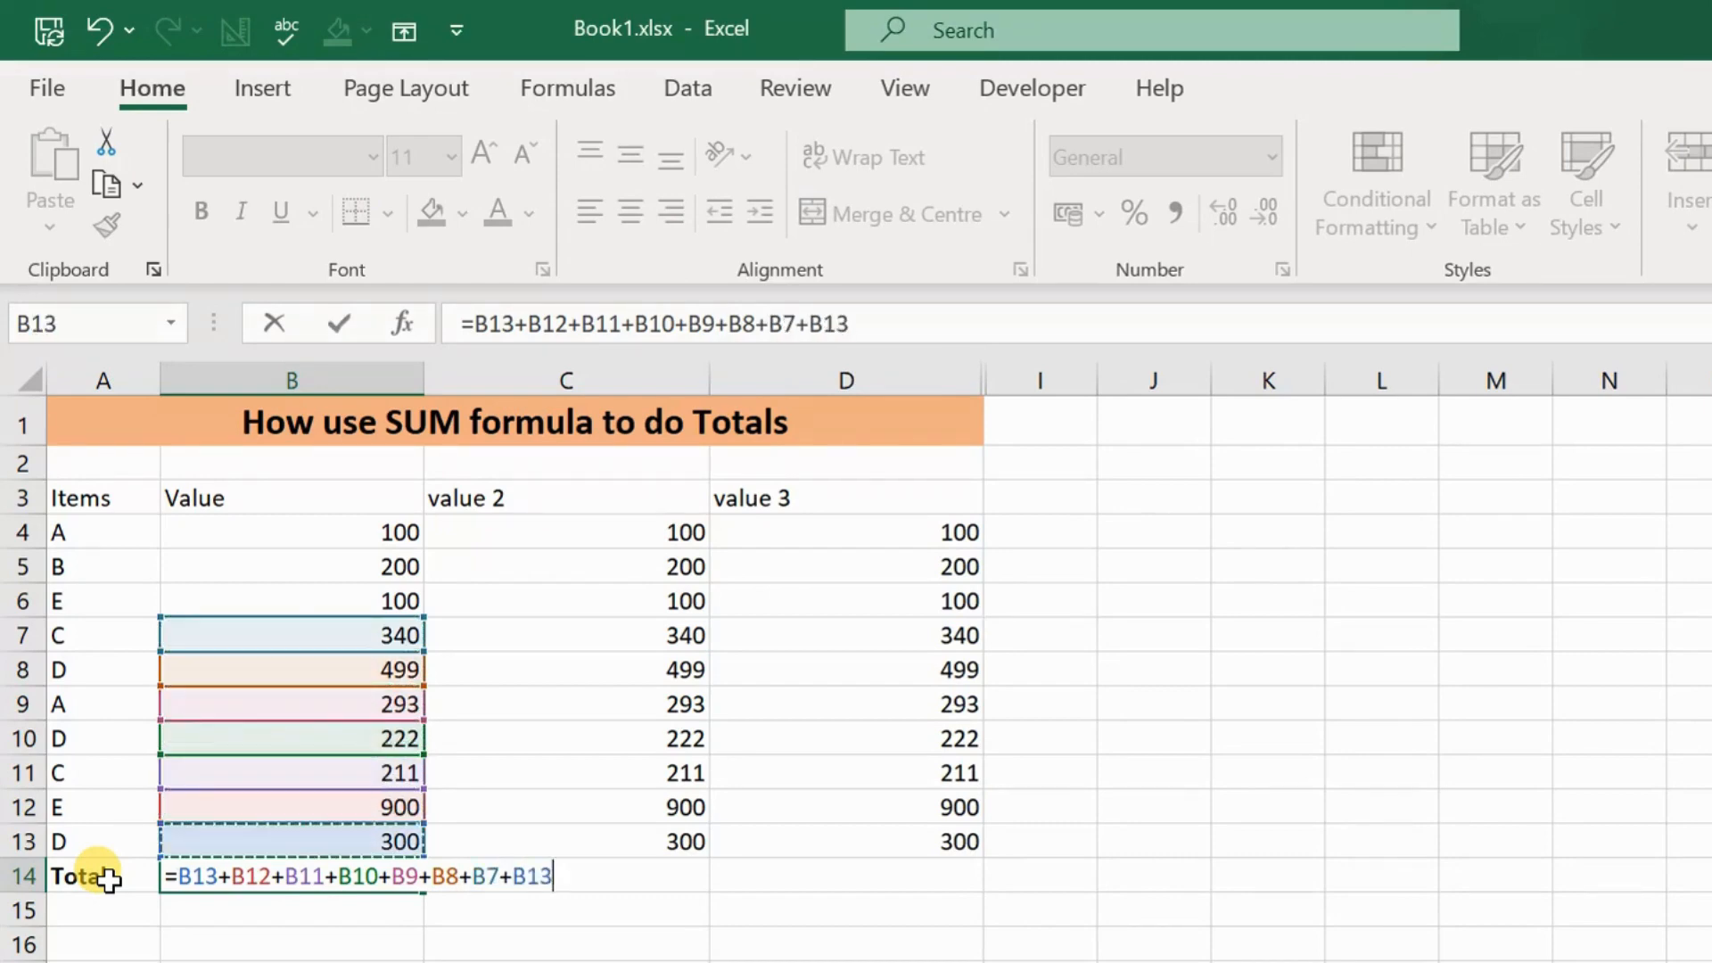
pyautogui.press('Up')
pyautogui.press('Up')
pyautogui.press('Up')
pyautogui.press('Up')
pyautogui.press('Up')
pyautogui.press('Up')
pyautogui.press('Up')
pyautogui.write('+')
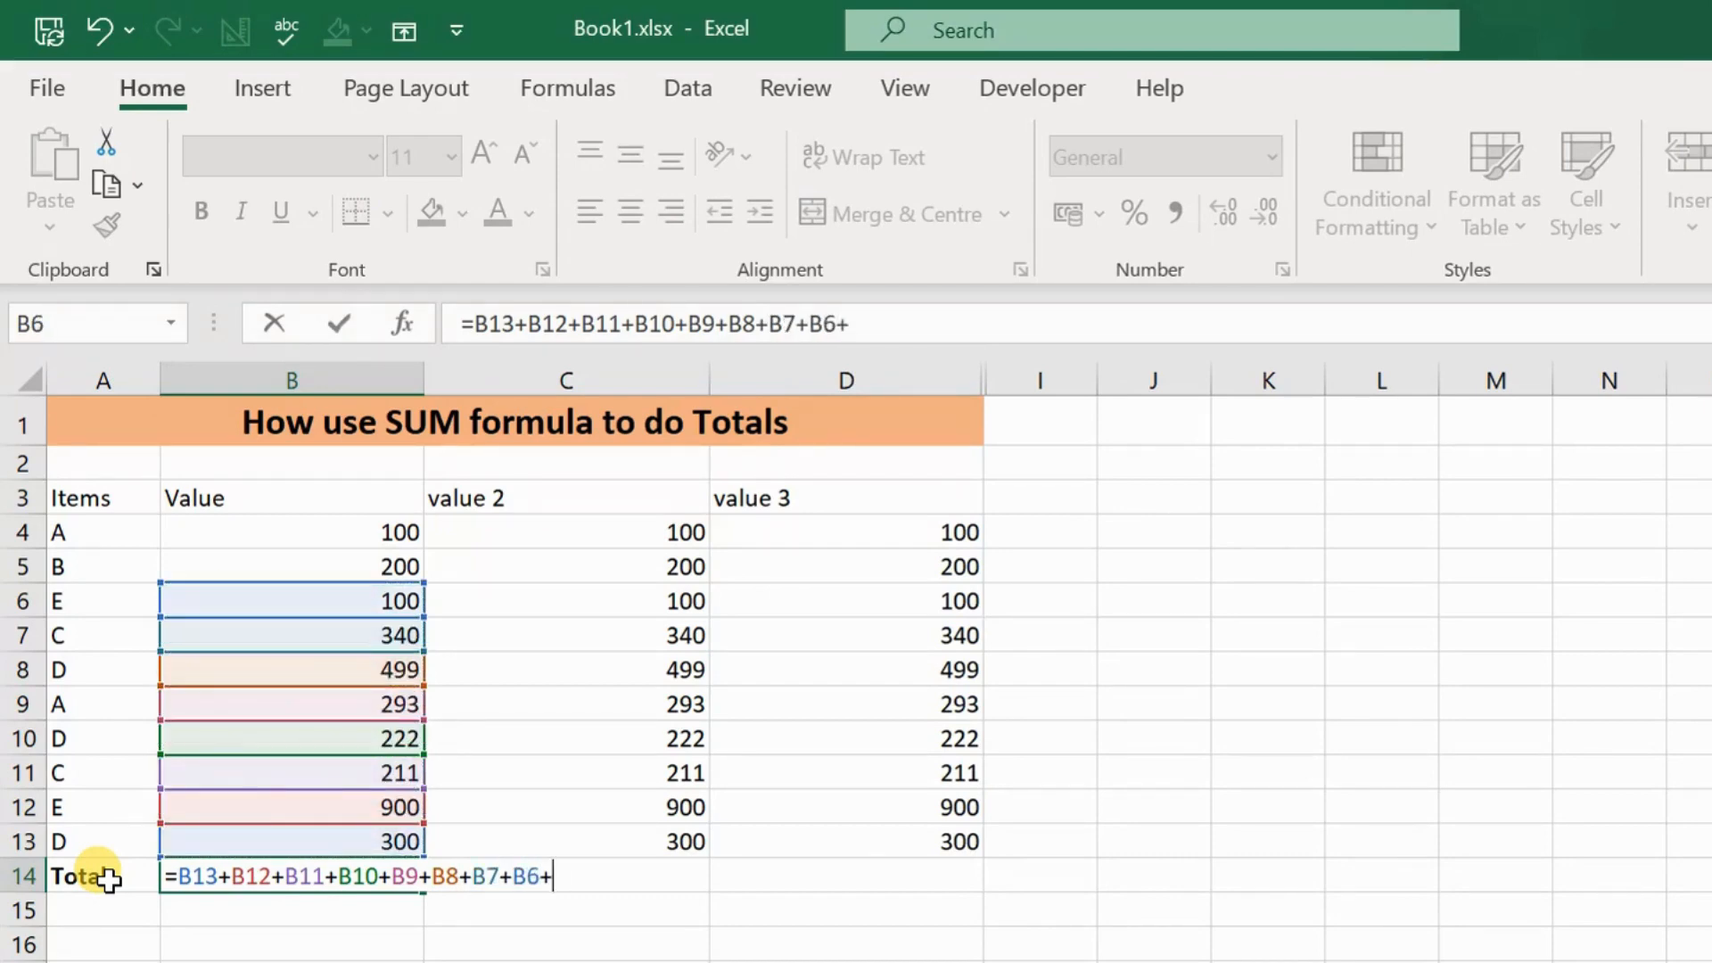
pyautogui.press('Up')
pyautogui.press('Up')
pyautogui.press('Up')
pyautogui.press('Up')
pyautogui.press('Up')
pyautogui.press('Up')
pyautogui.press('Up')
pyautogui.press('Up')
pyautogui.press('Up')
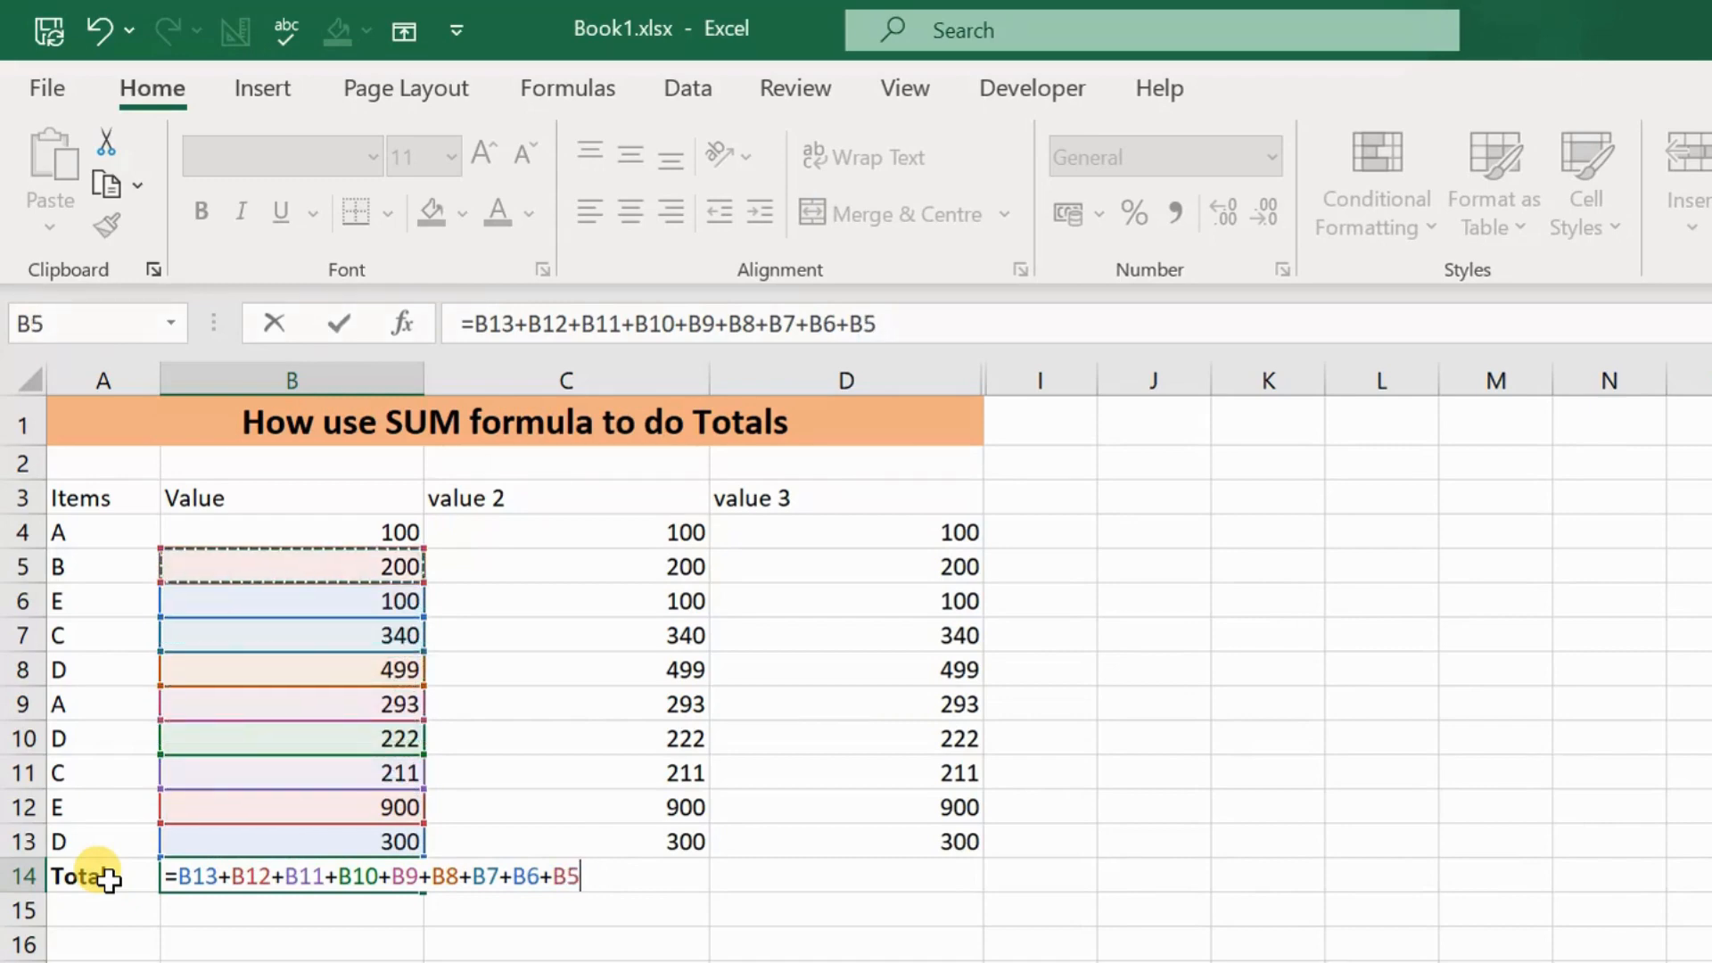
pyautogui.write('+')
pyautogui.press('Up')
pyautogui.press('Up')
pyautogui.press('Up')
pyautogui.press('Up')
pyautogui.press('Up')
pyautogui.press('Up')
pyautogui.press('Up')
pyautogui.press('Up')
pyautogui.press('Up')
pyautogui.press('Up')
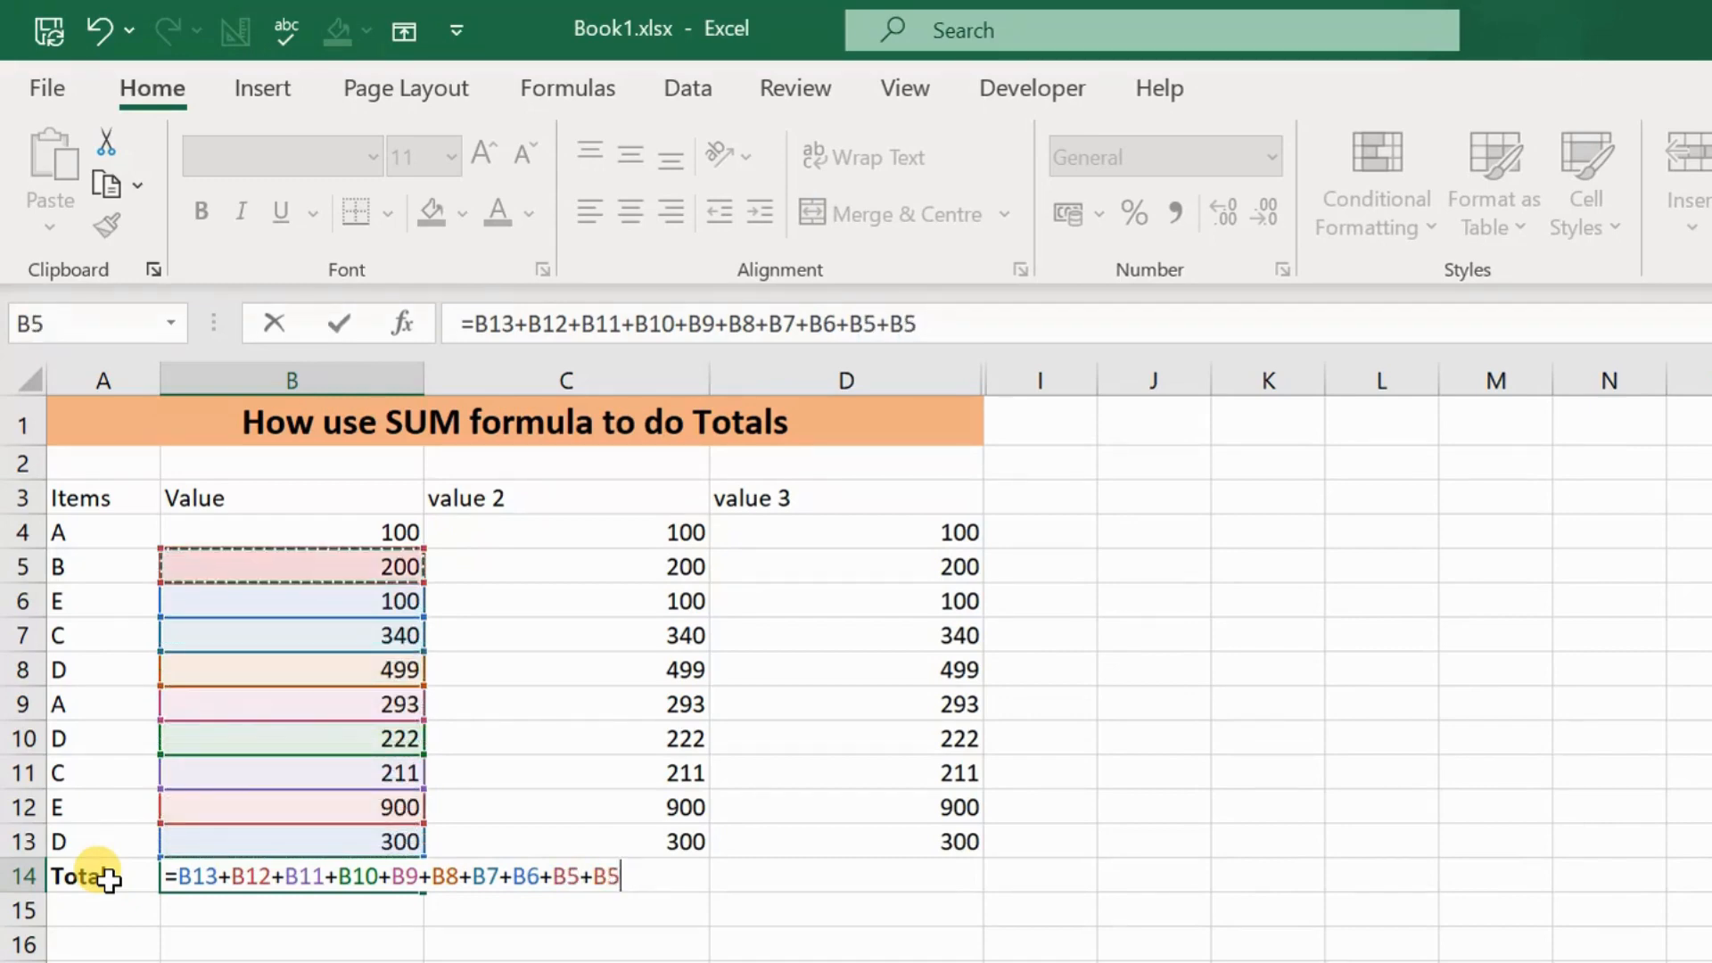
pyautogui.press('Return')
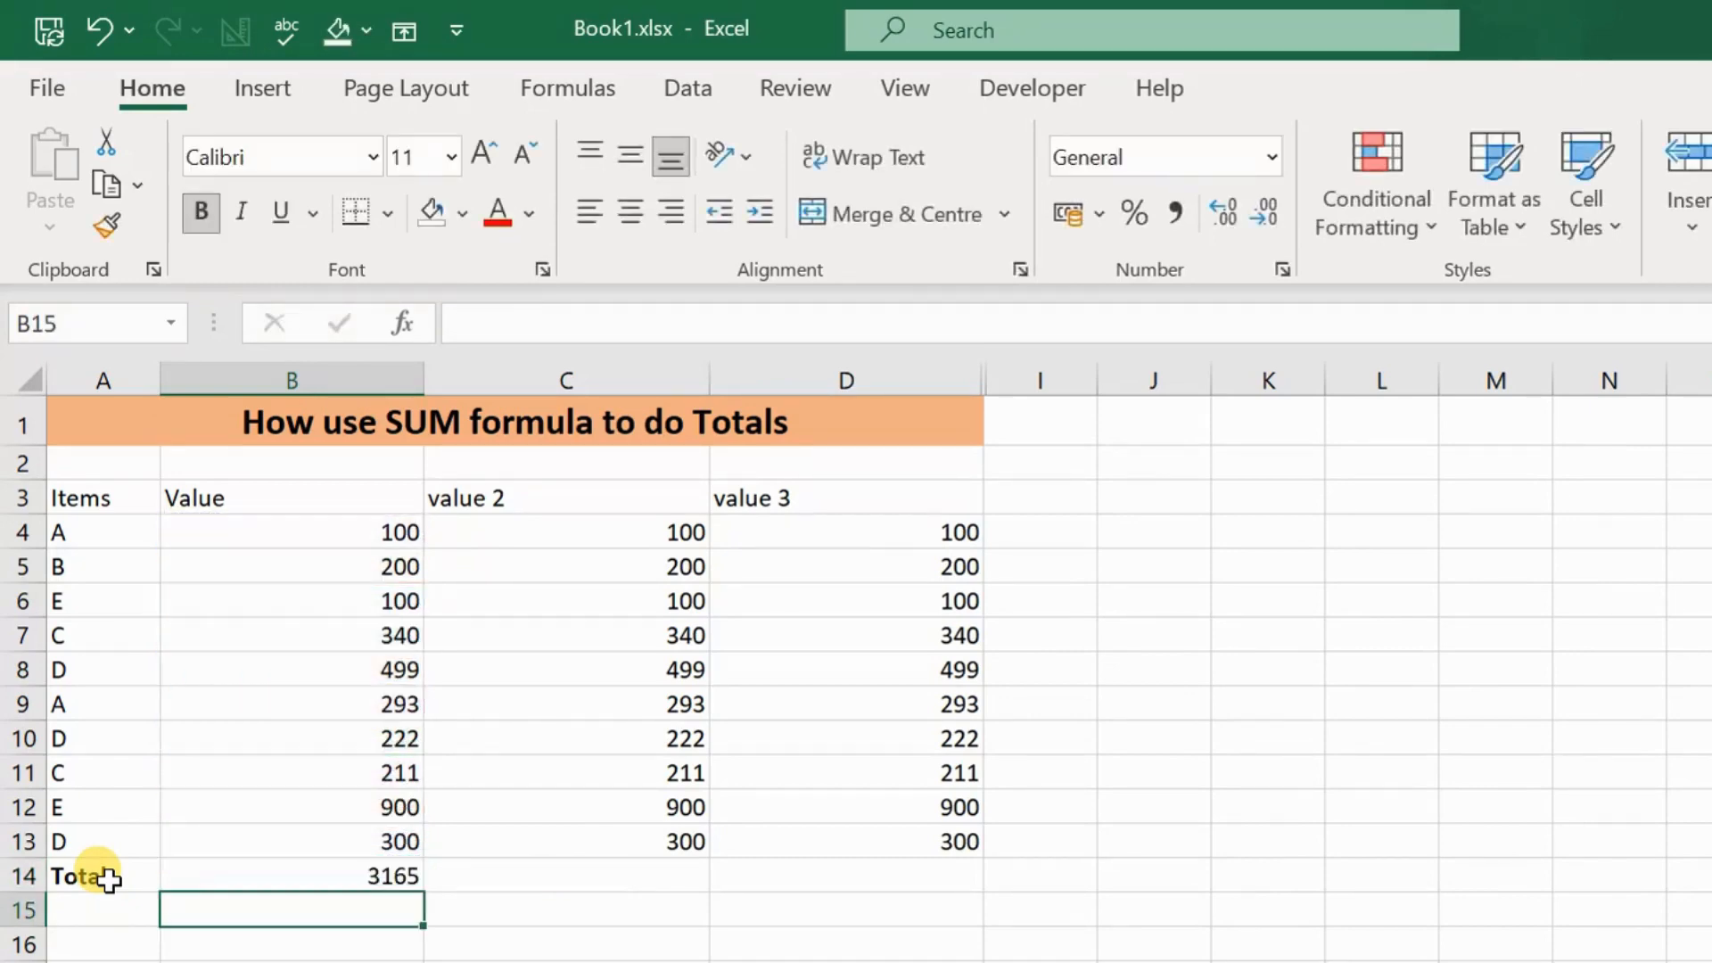
# Step: Format the Value column's total in cell B14 as bold
pyautogui.press('Up')
pyautogui.hotkey('ctrl', 'b')
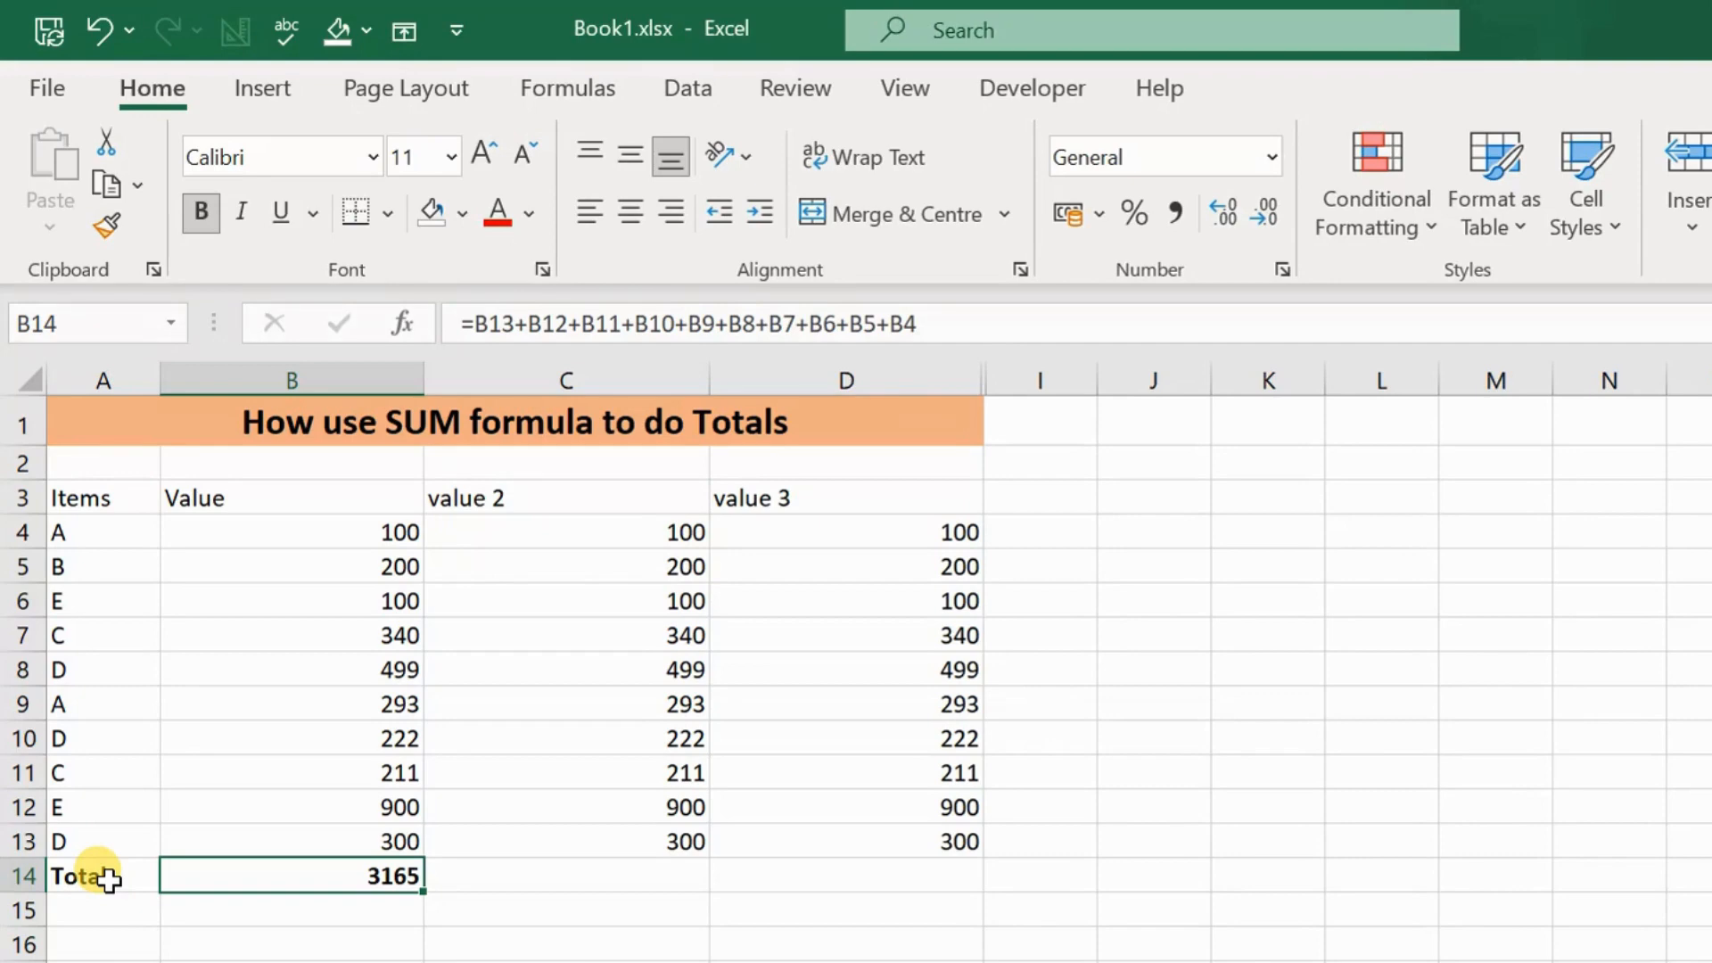
# Step: Replace the cell-by-cell addition in B14 with the formula =SUM(B4:B13)
pyautogui.write('=')
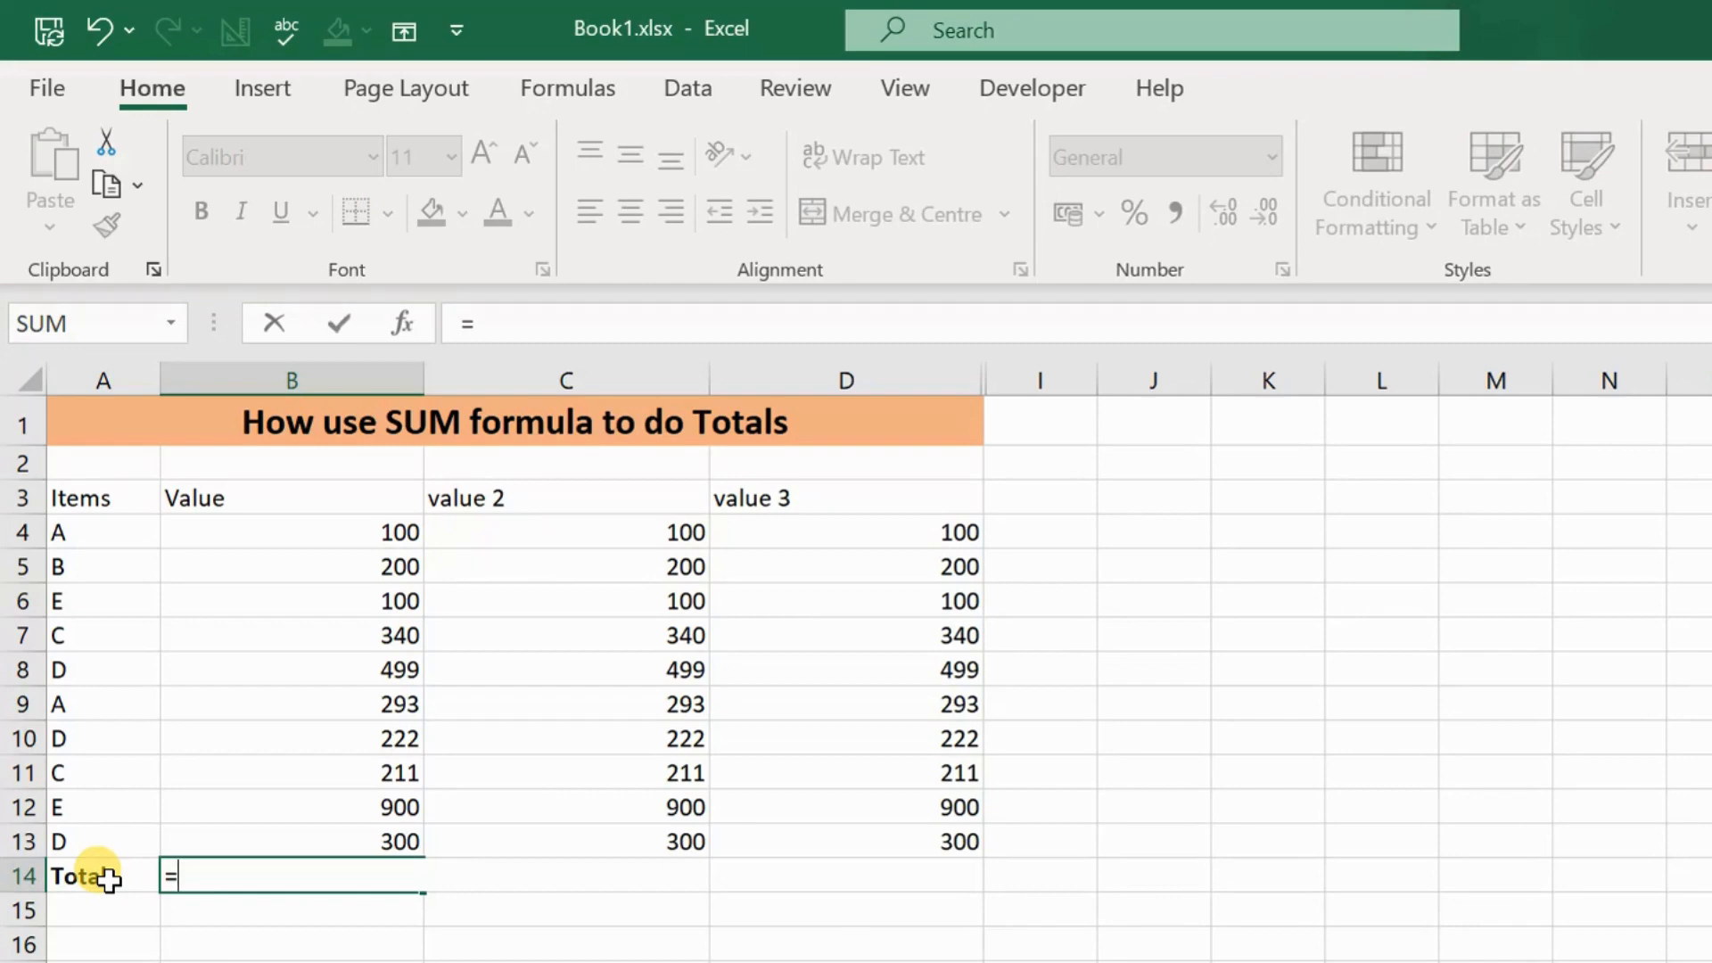
pyautogui.press('BackSpace')
pyautogui.write('=sum')
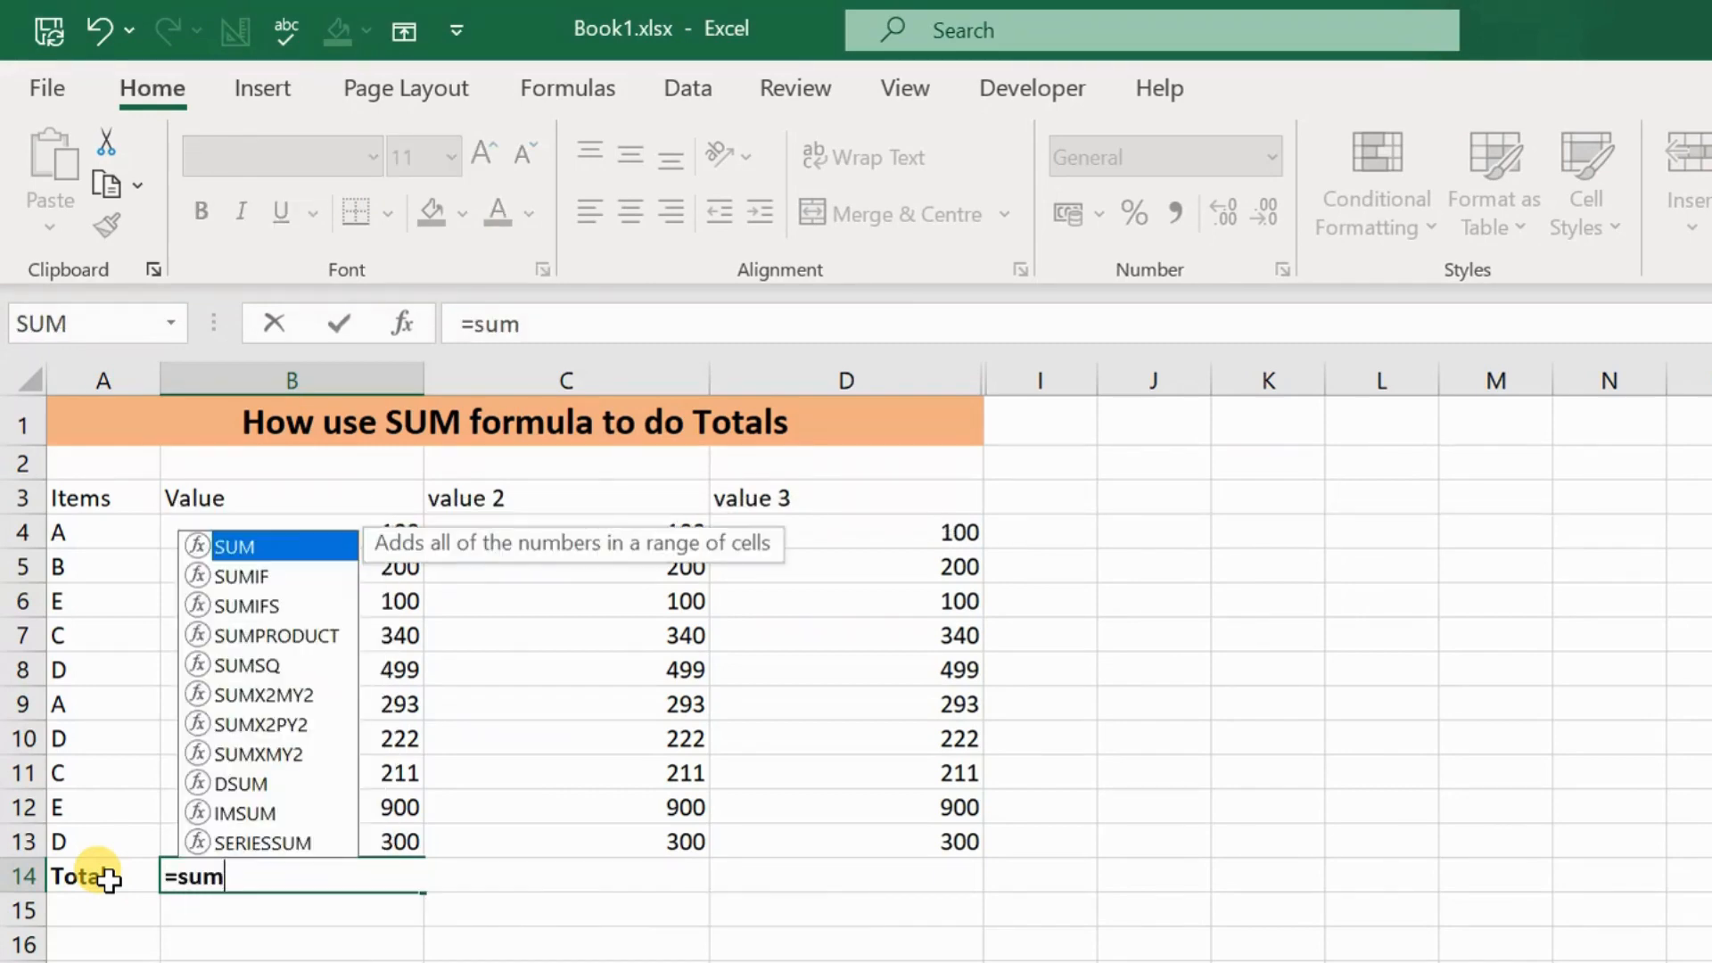
pyautogui.write('(')
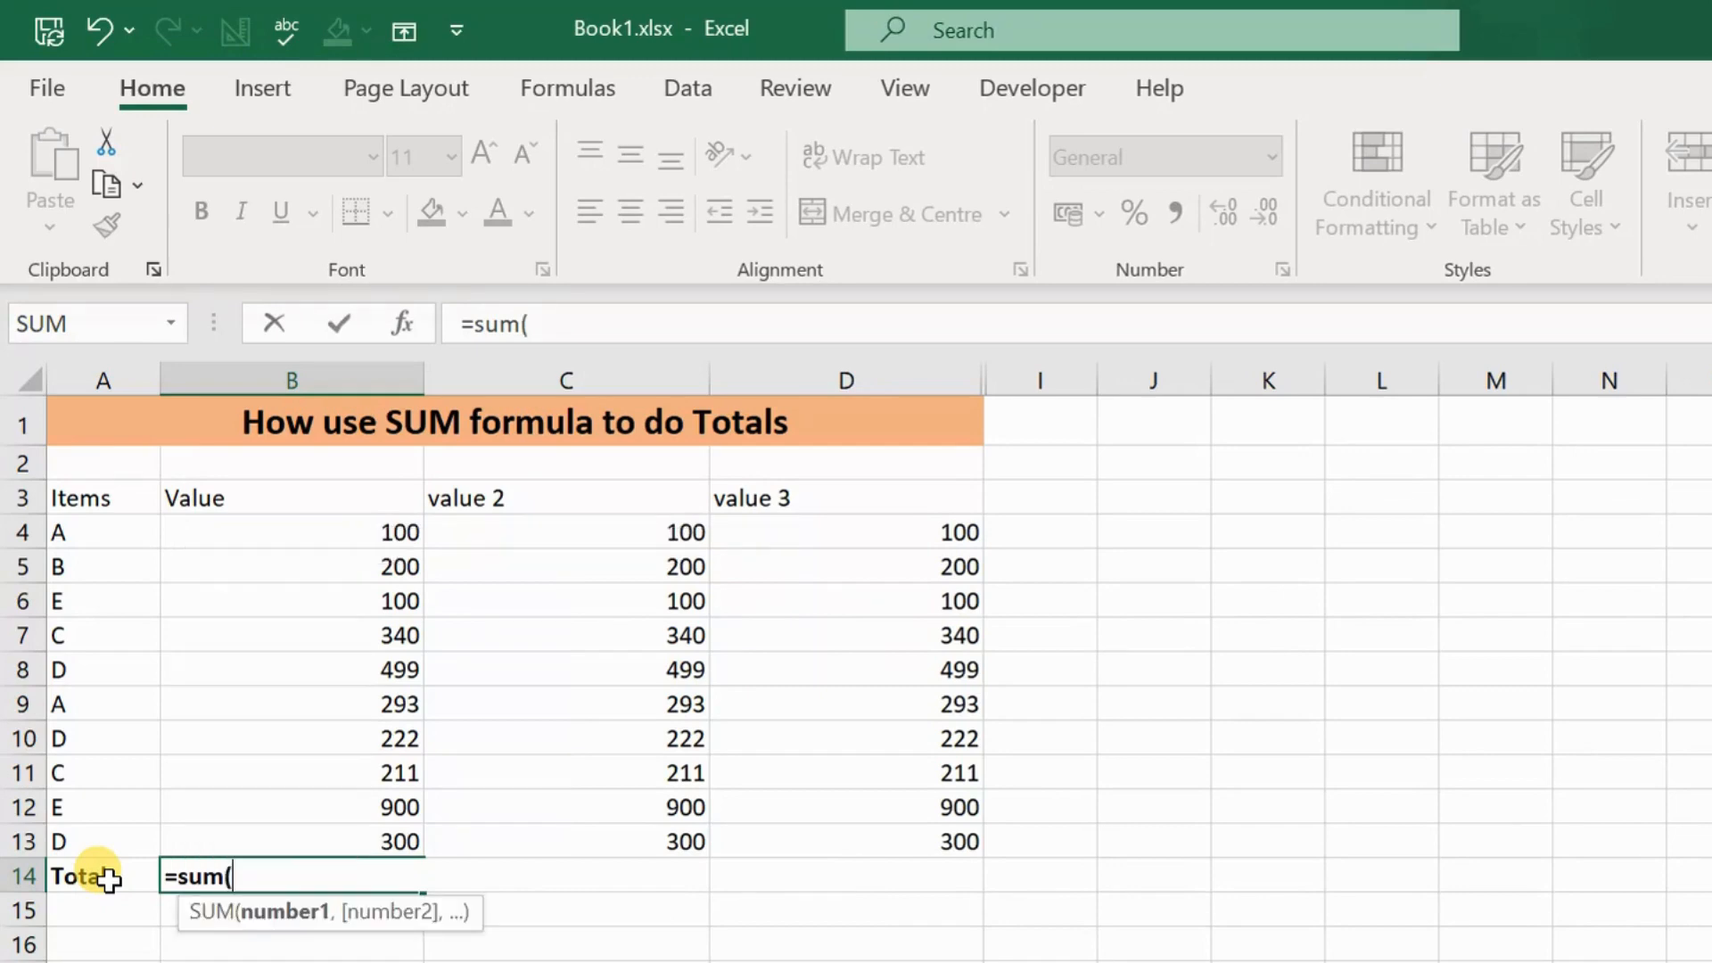
pyautogui.press('Up')
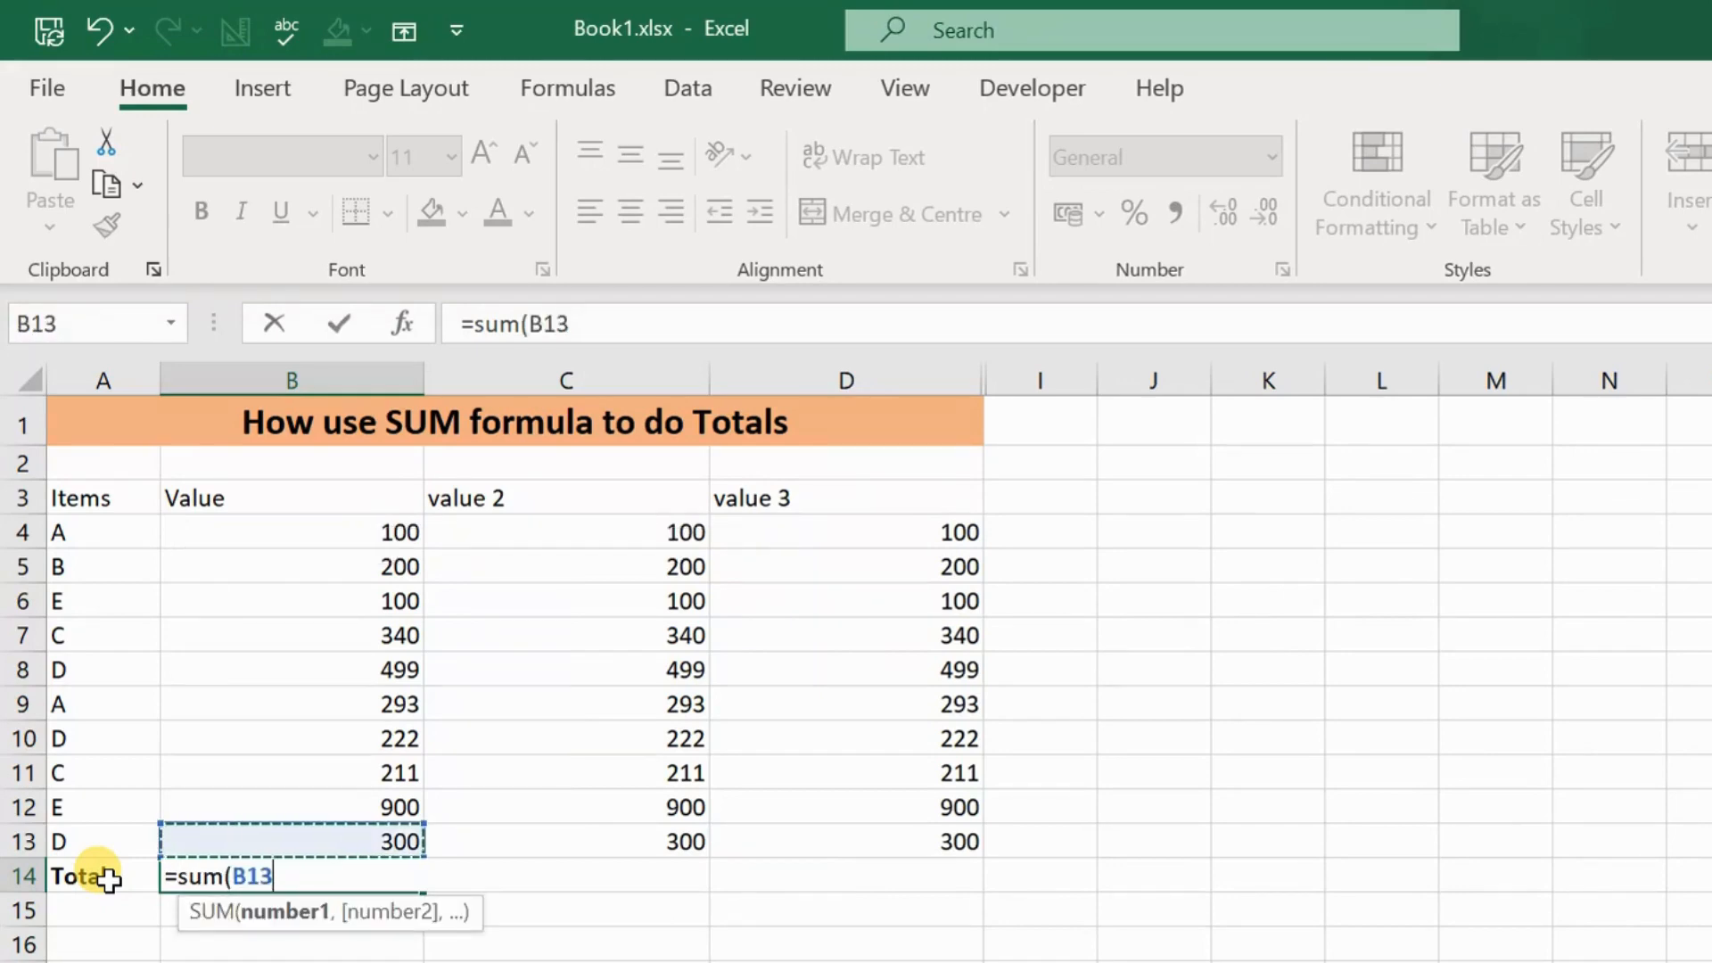
pyautogui.hotkey('shift', 'Up')
pyautogui.hotkey('shift', 'Up')
pyautogui.hotkey('shift', 'Up')
pyautogui.hotkey('shift', 'Up')
pyautogui.hotkey('shift', 'Up')
pyautogui.hotkey('shift', 'Up')
pyautogui.hotkey('shift', 'Up')
pyautogui.hotkey('shift', 'Up')
pyautogui.hotkey('shift', 'Up')
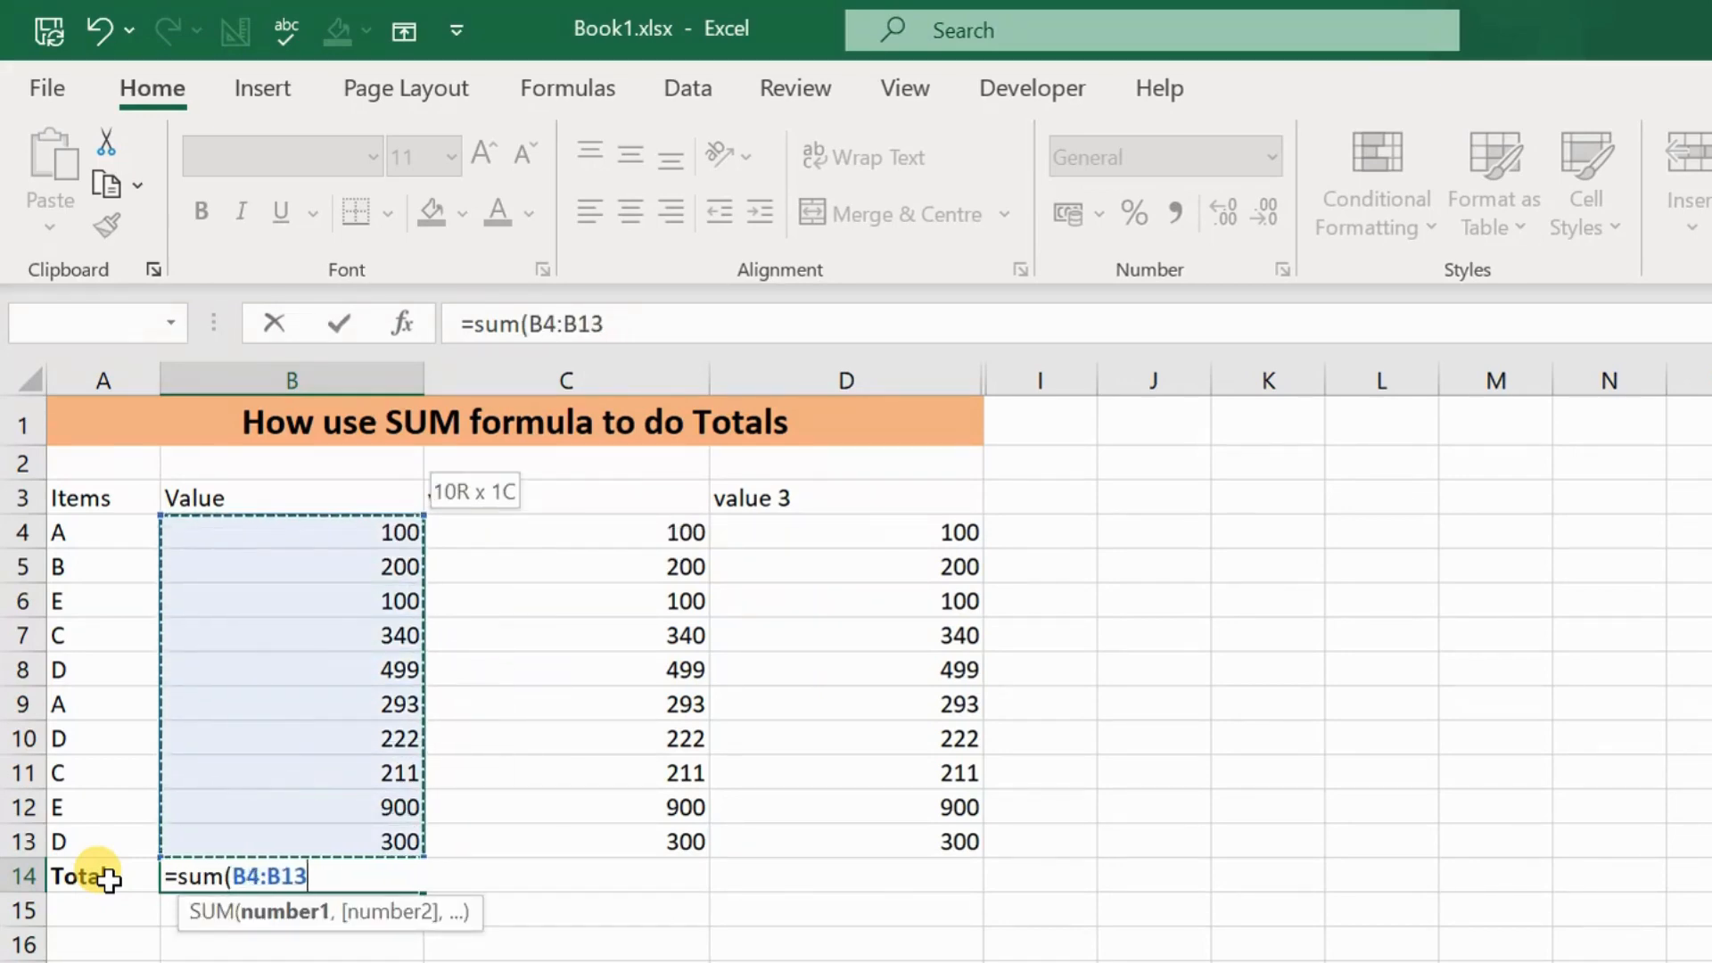
pyautogui.write(')')
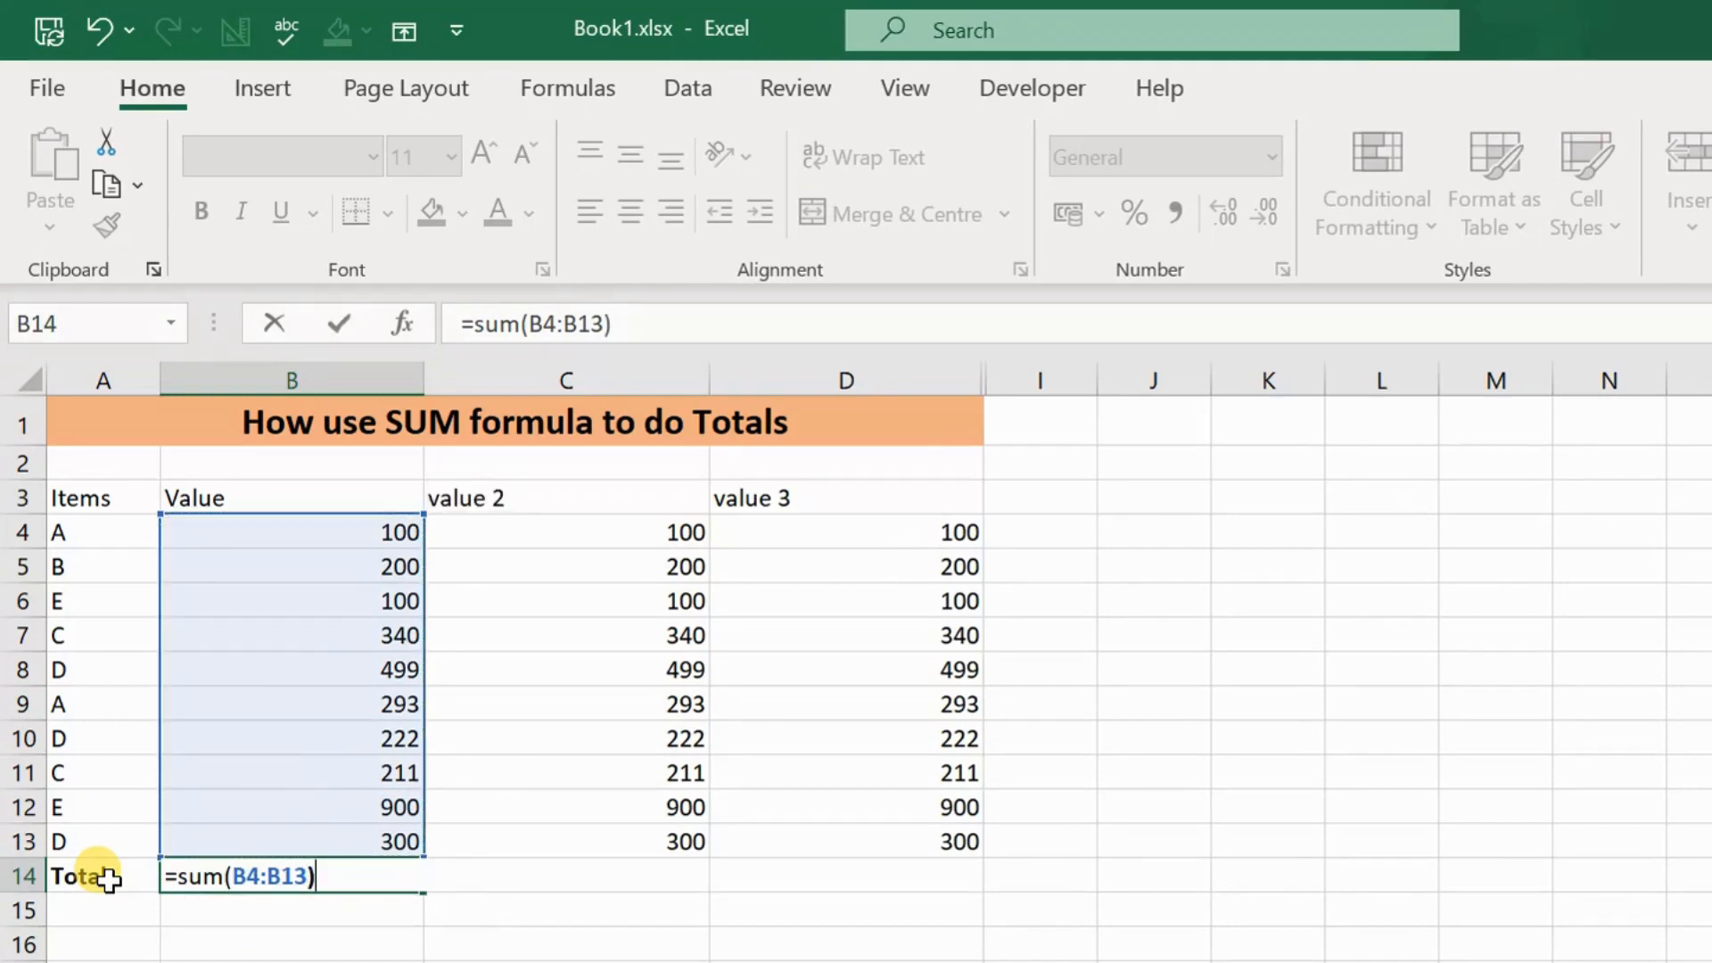
pyautogui.press('Return')
pyautogui.press('Up')
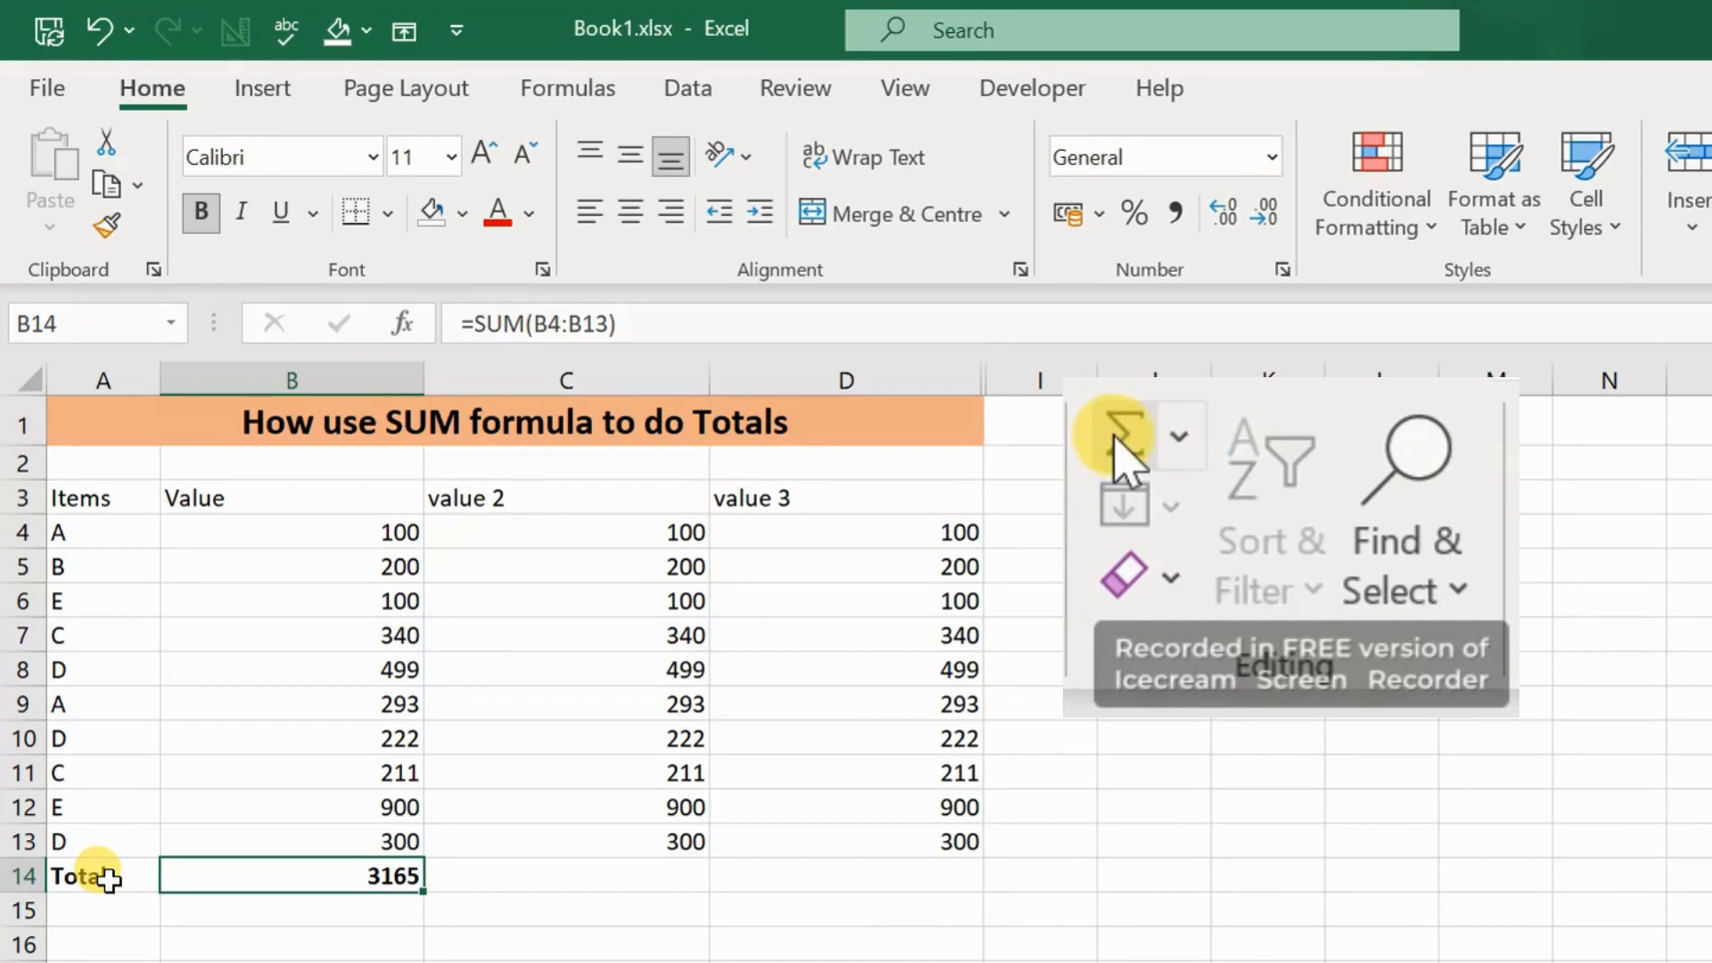
# Step: Clear the formula in B14 and total the range B4:B13 with AutoSum instead
pyautogui.press('Delete')
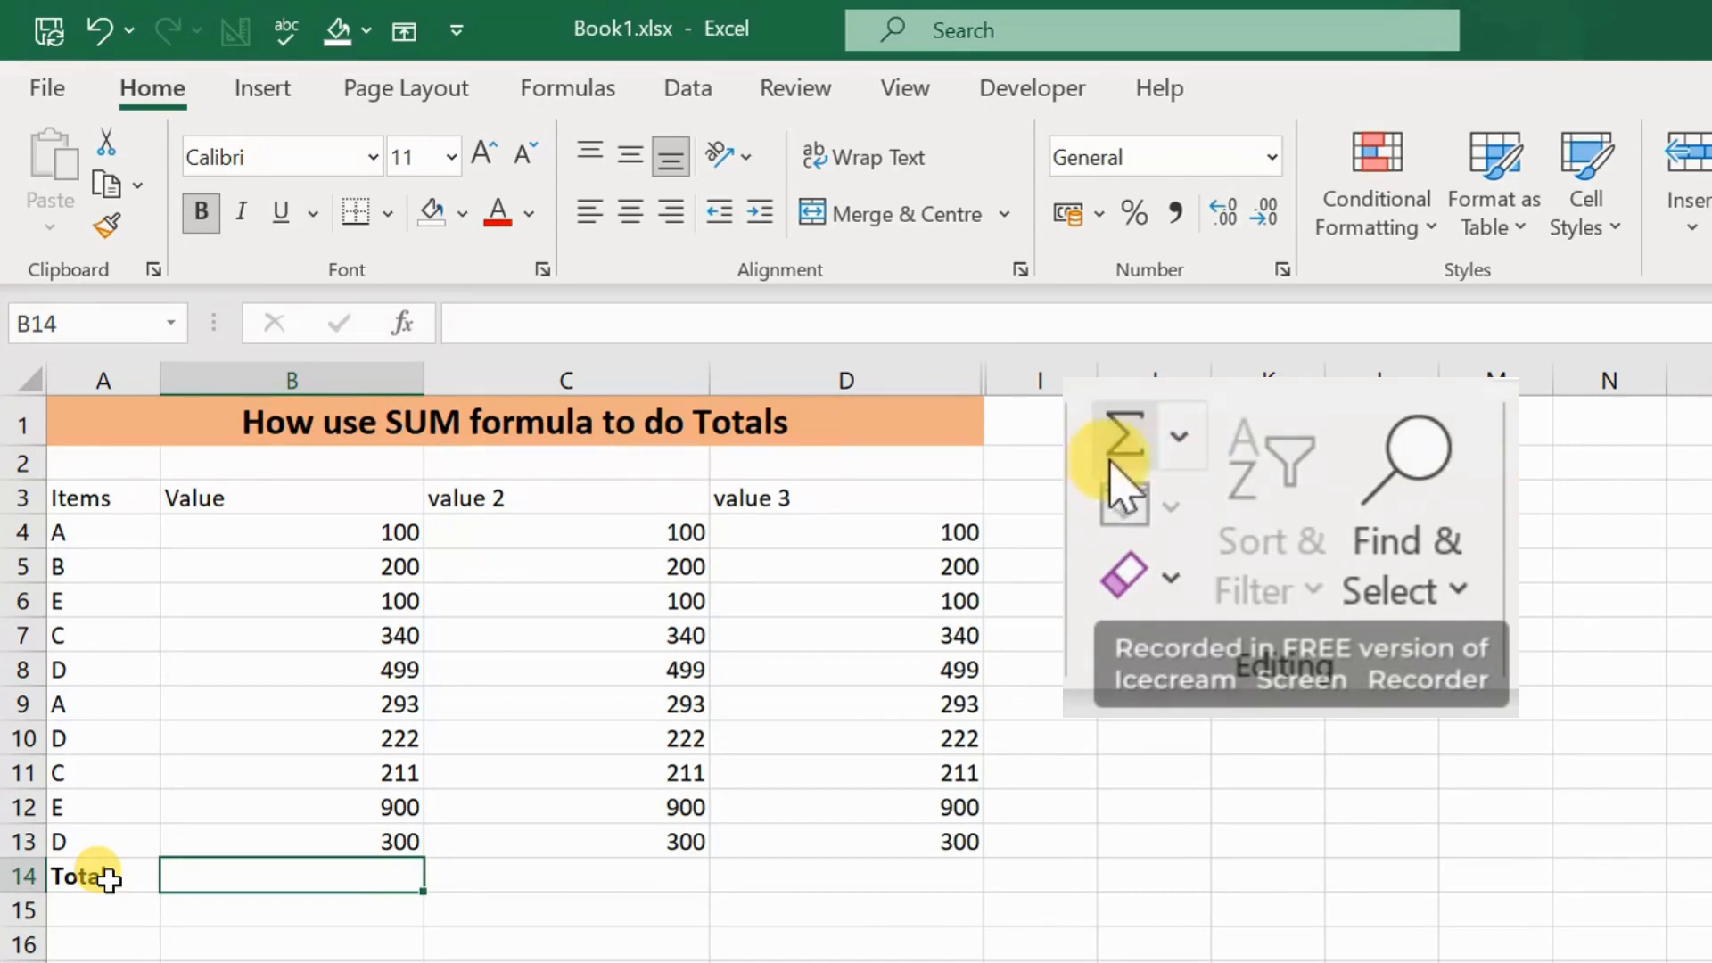
pyautogui.moveTo(286, 533); pyautogui.dragTo(295, 825)
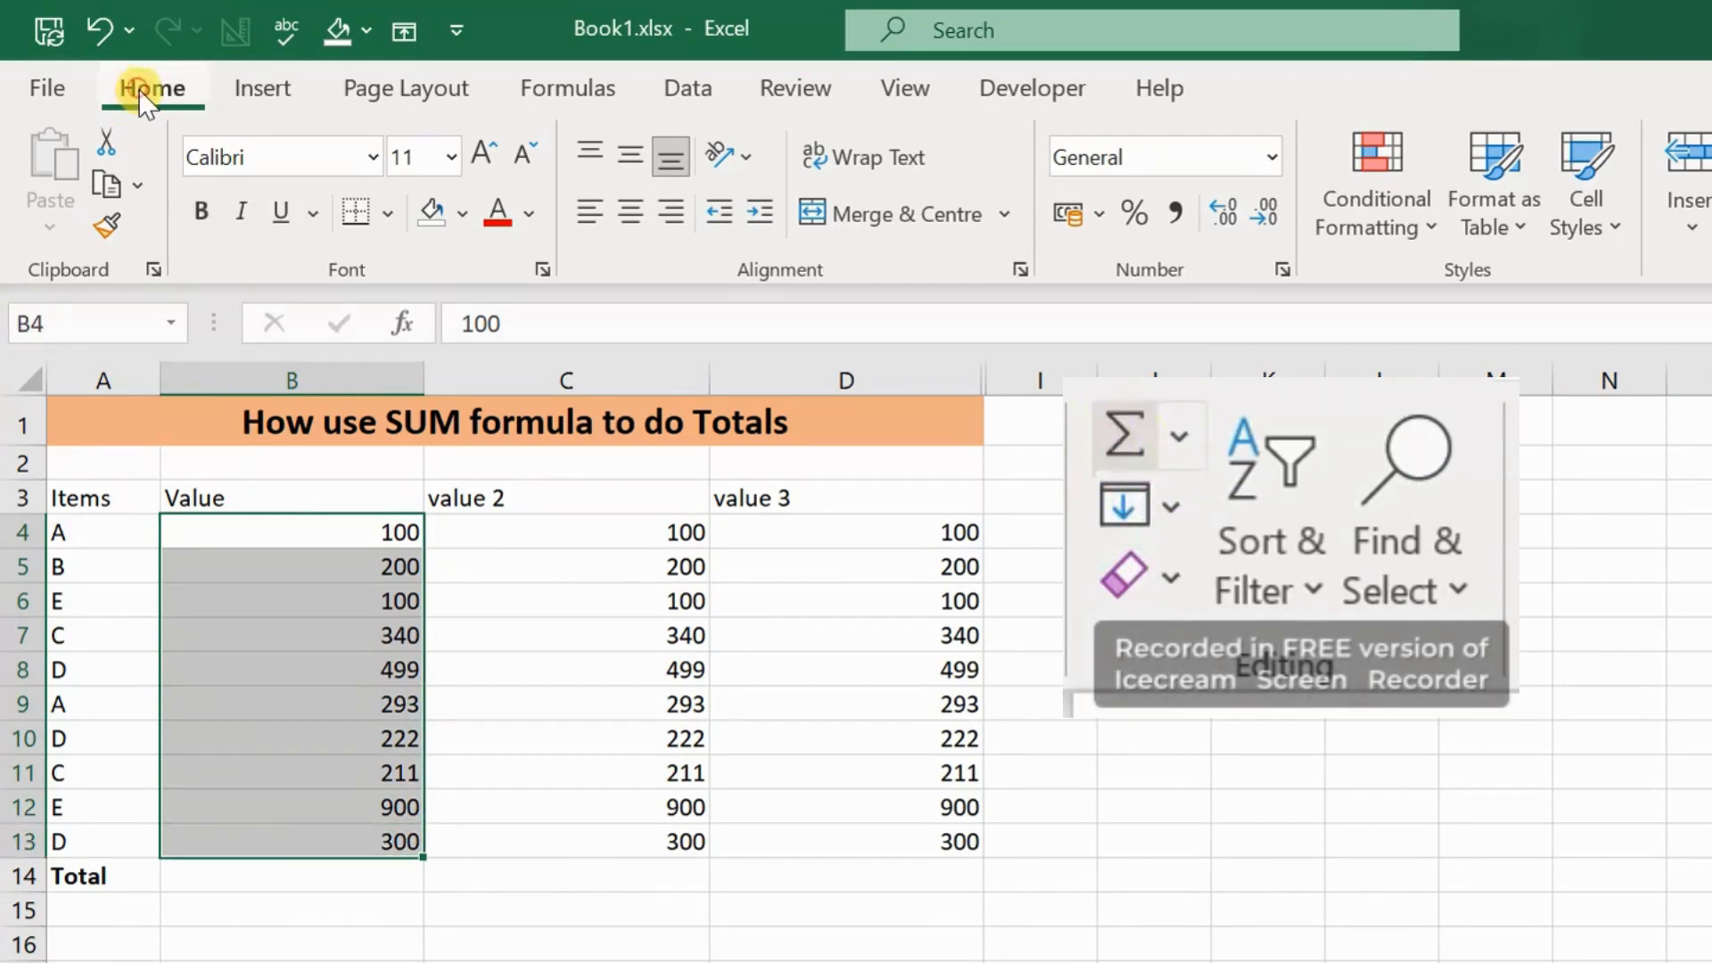
pyautogui.click(1119, 437)
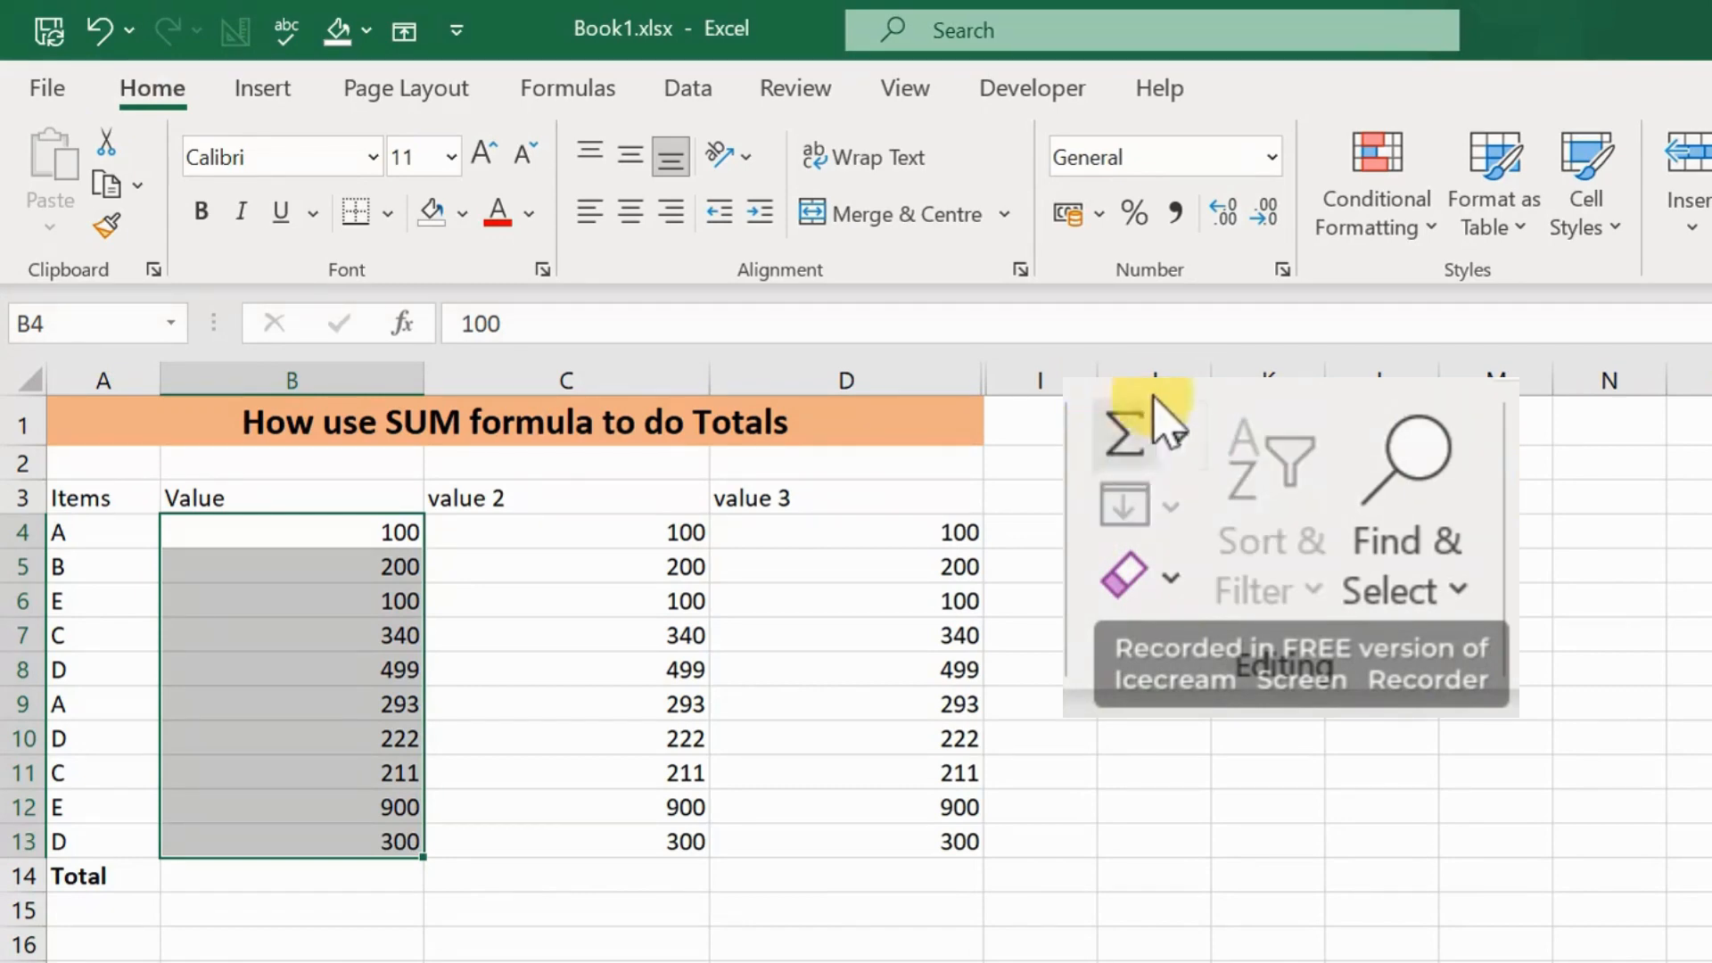
pyautogui.click(1114, 454)
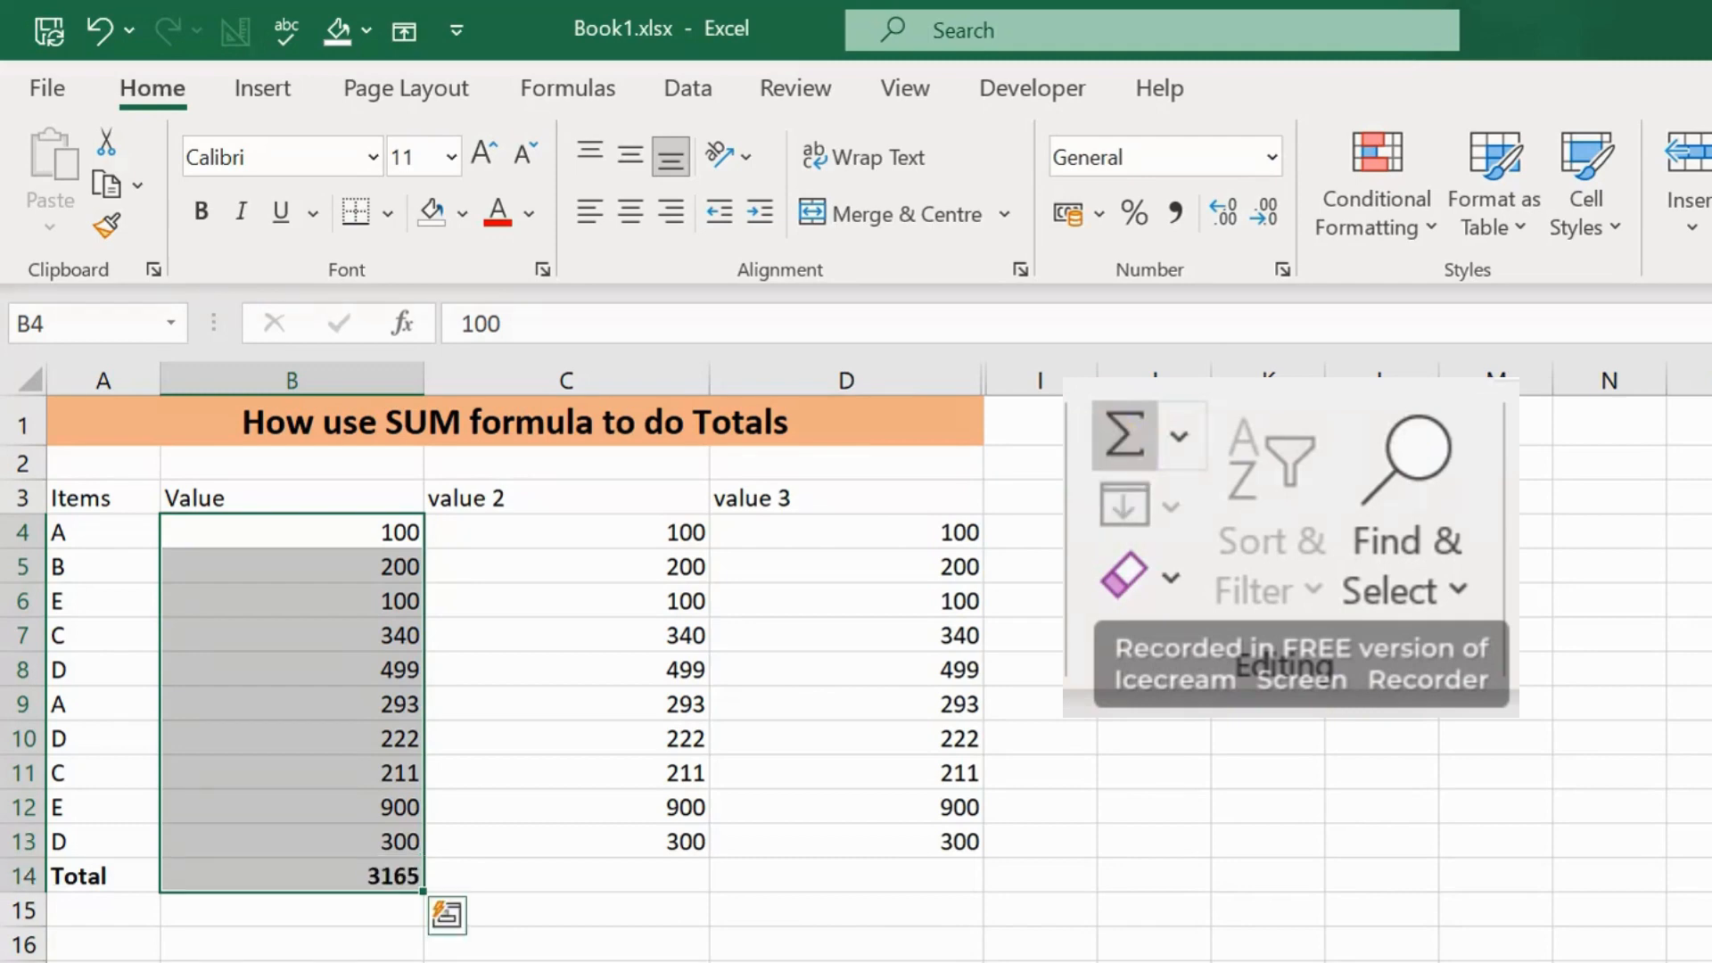
# Step: Clear cell B14 and insert AutoSum directly in the empty cell to total B4:B13
pyautogui.click(392, 883)
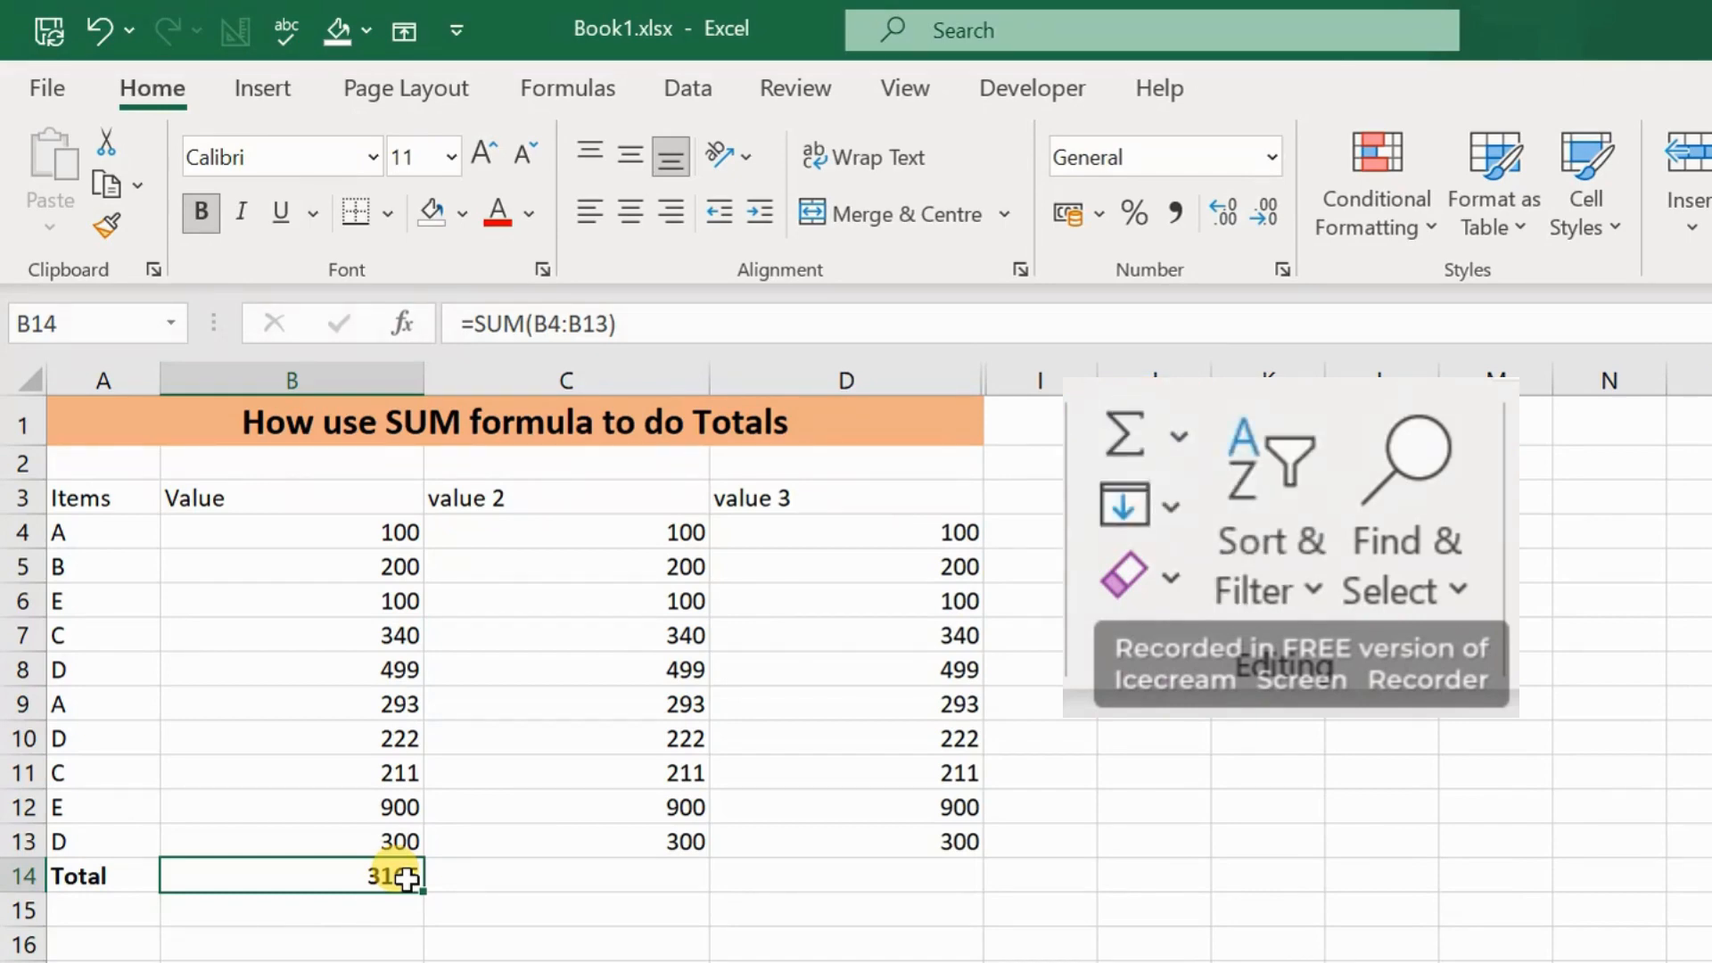
pyautogui.press('Delete')
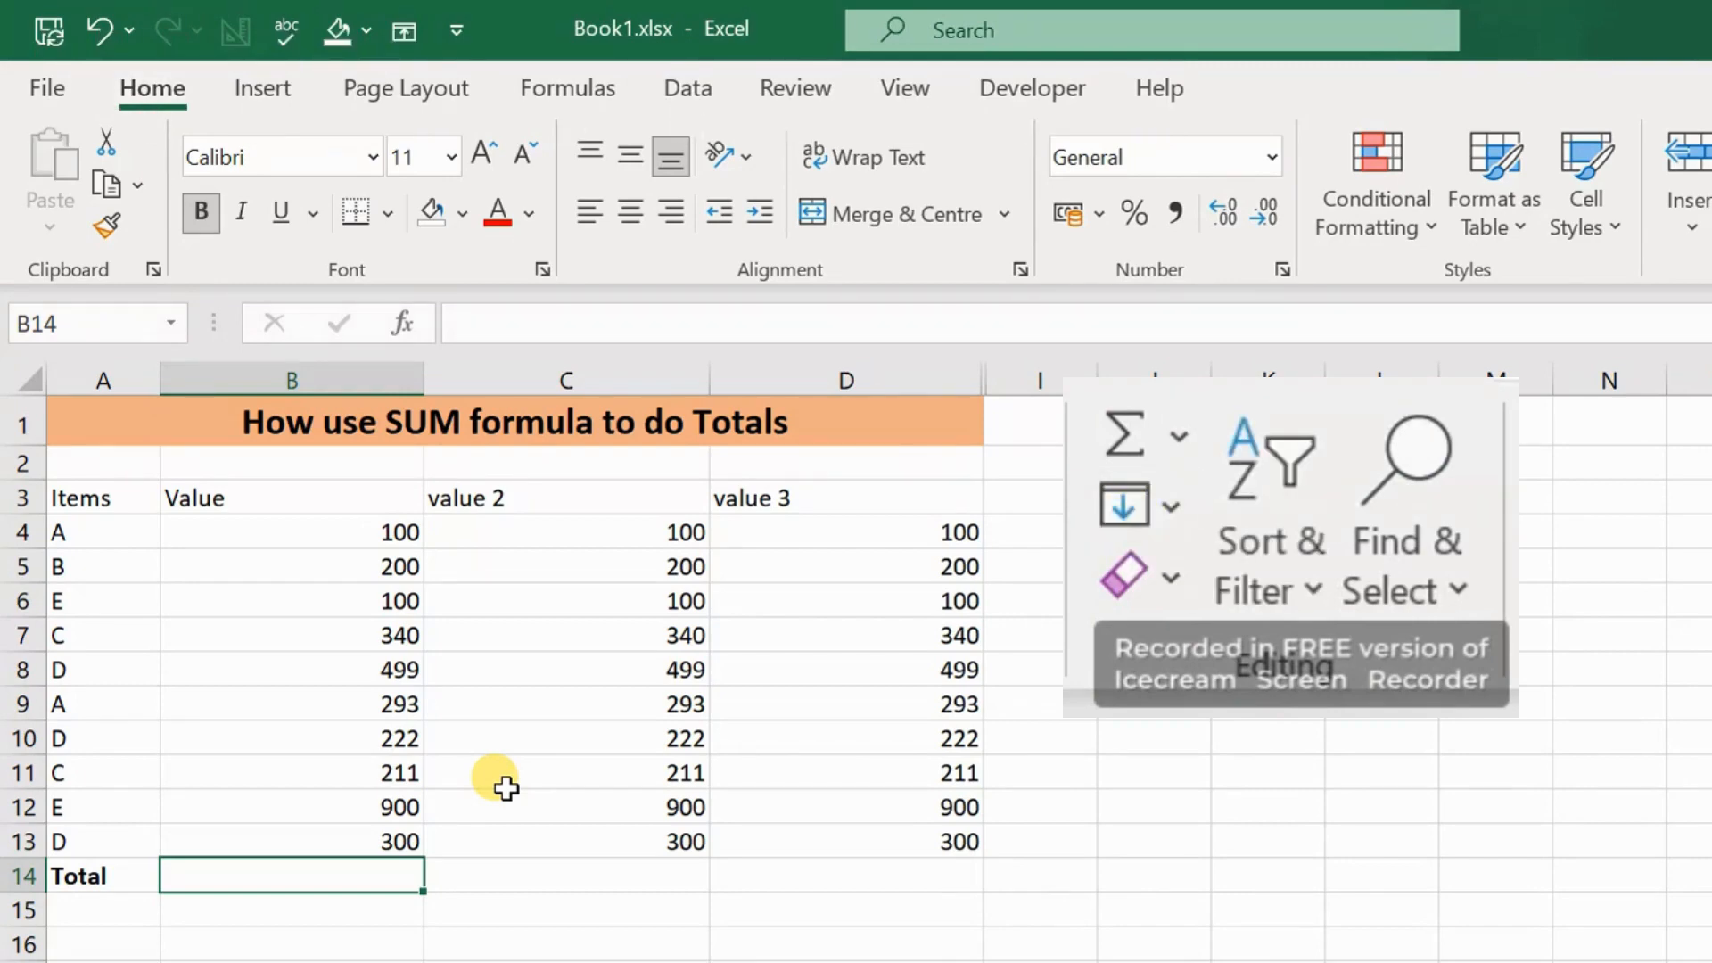
pyautogui.hotkey('alt', '=')
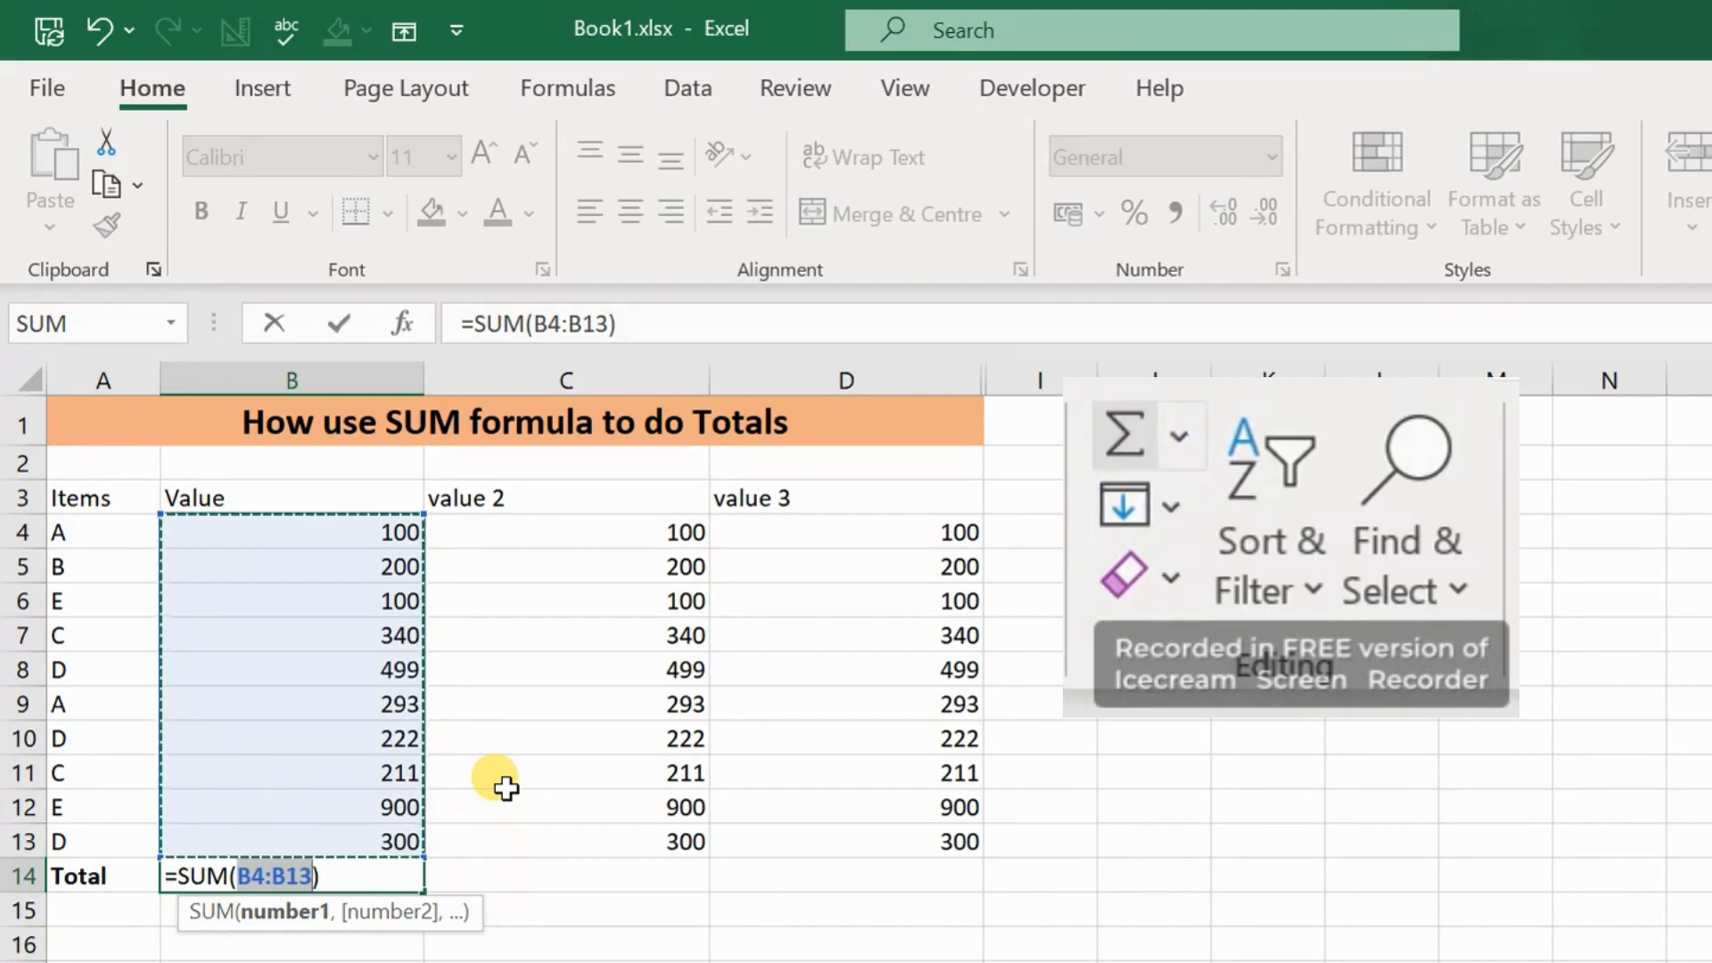
pyautogui.press('Return')
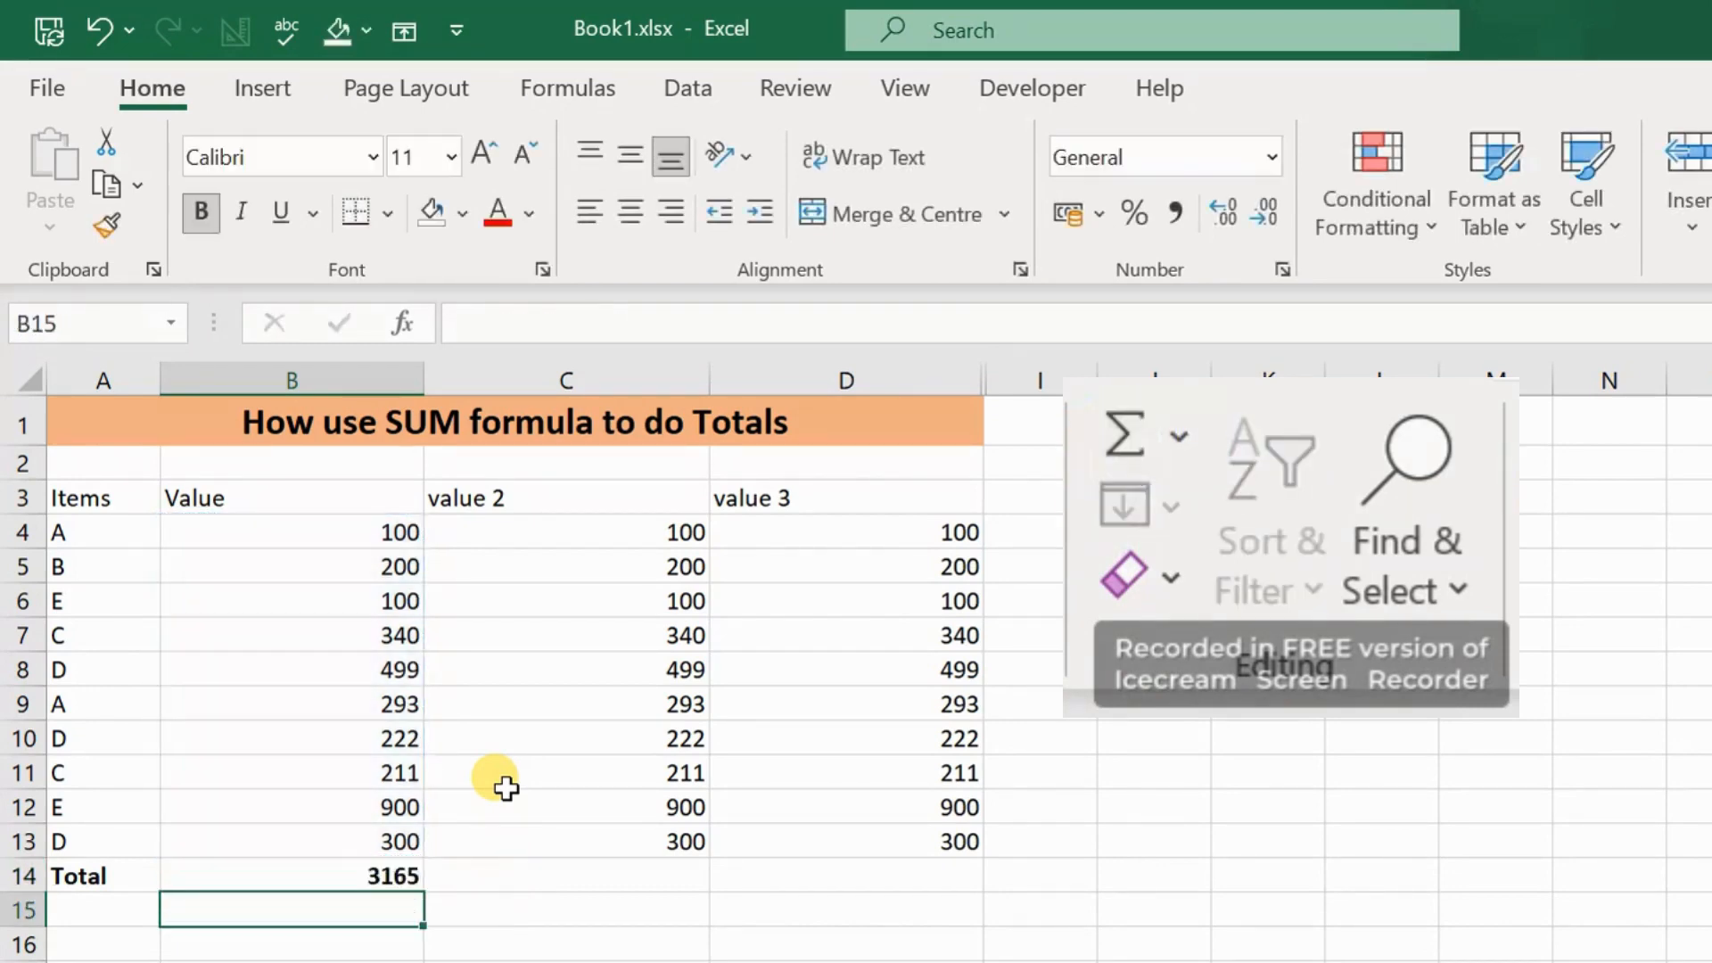
# Step: Clear the Value column's total from cell B14
pyautogui.press('Up')
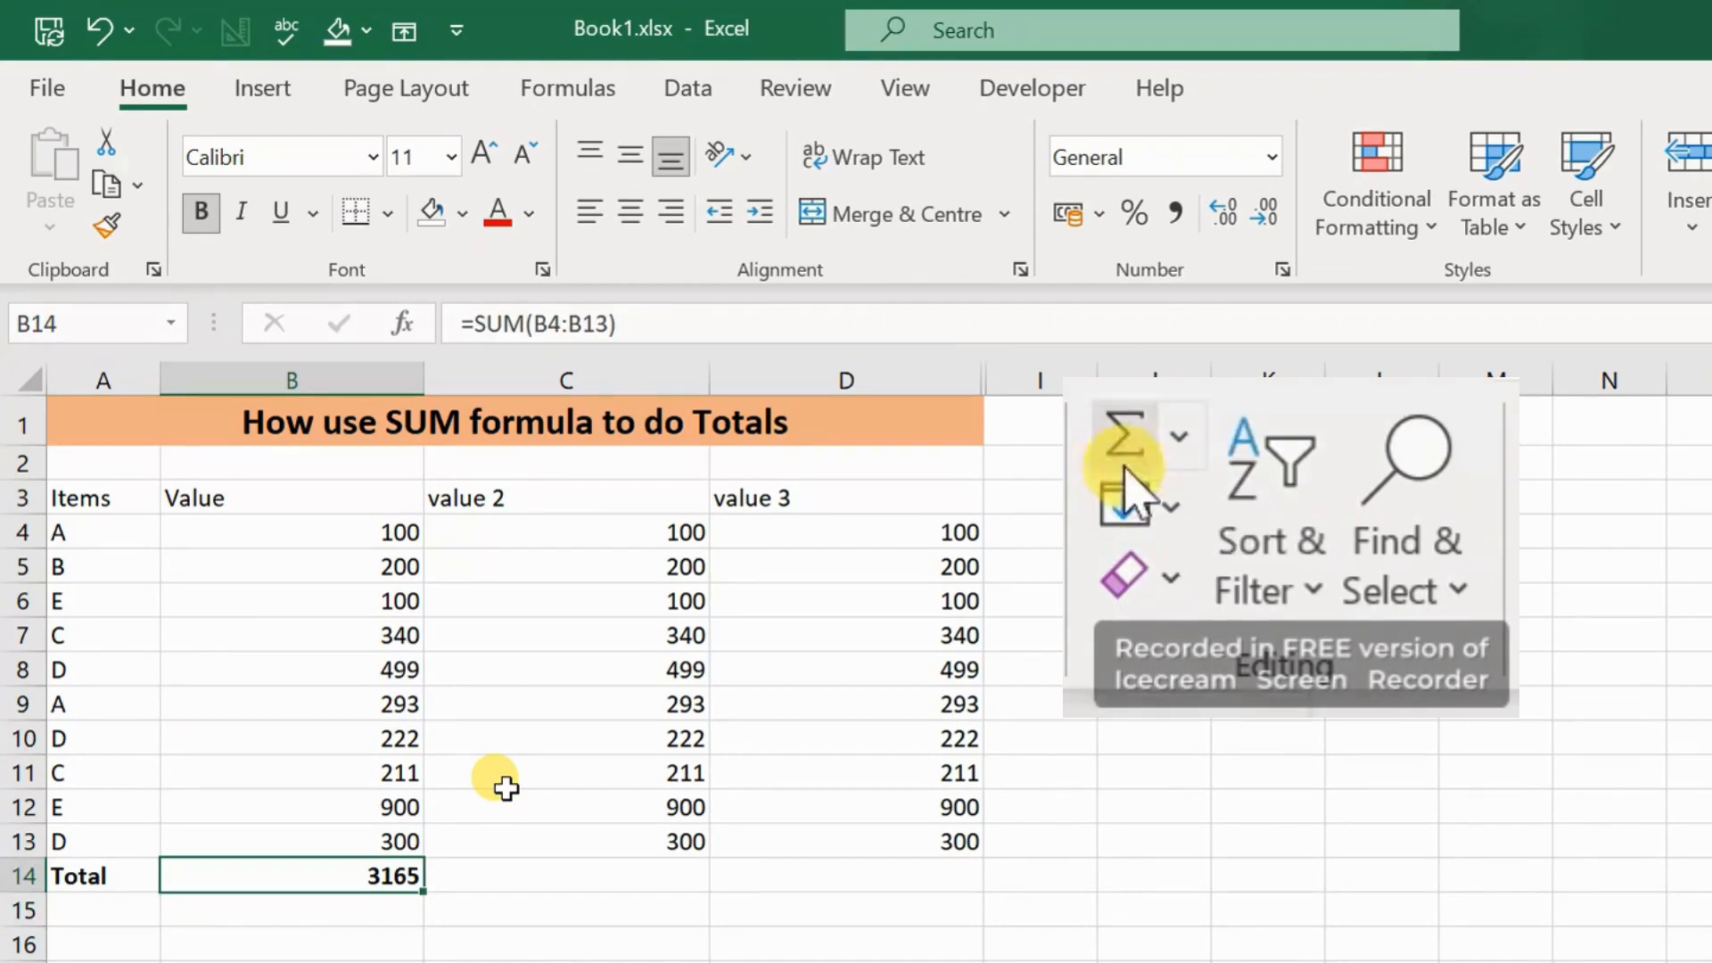
pyautogui.press('Delete')
pyautogui.press('Up')
pyautogui.press('Up')
pyautogui.press('Up')
pyautogui.press('Up')
pyautogui.press('Up')
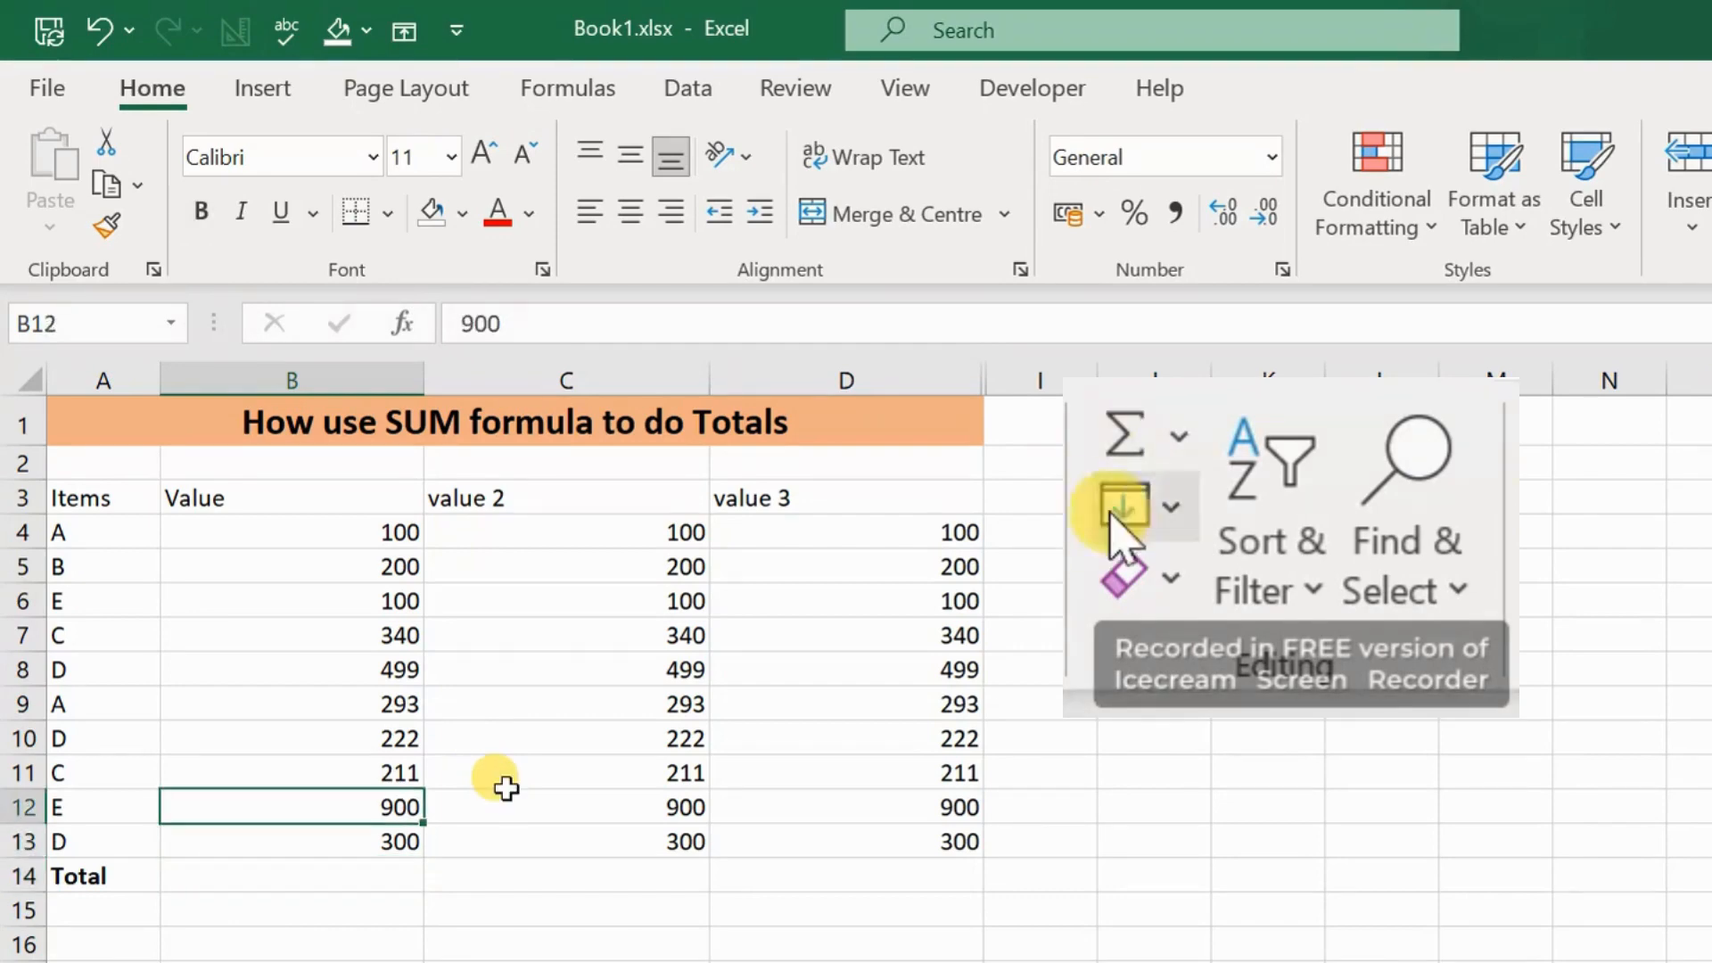
pyautogui.press('Up')
pyautogui.press('Up')
pyautogui.press('Up')
pyautogui.press('Up')
pyautogui.press('Up')
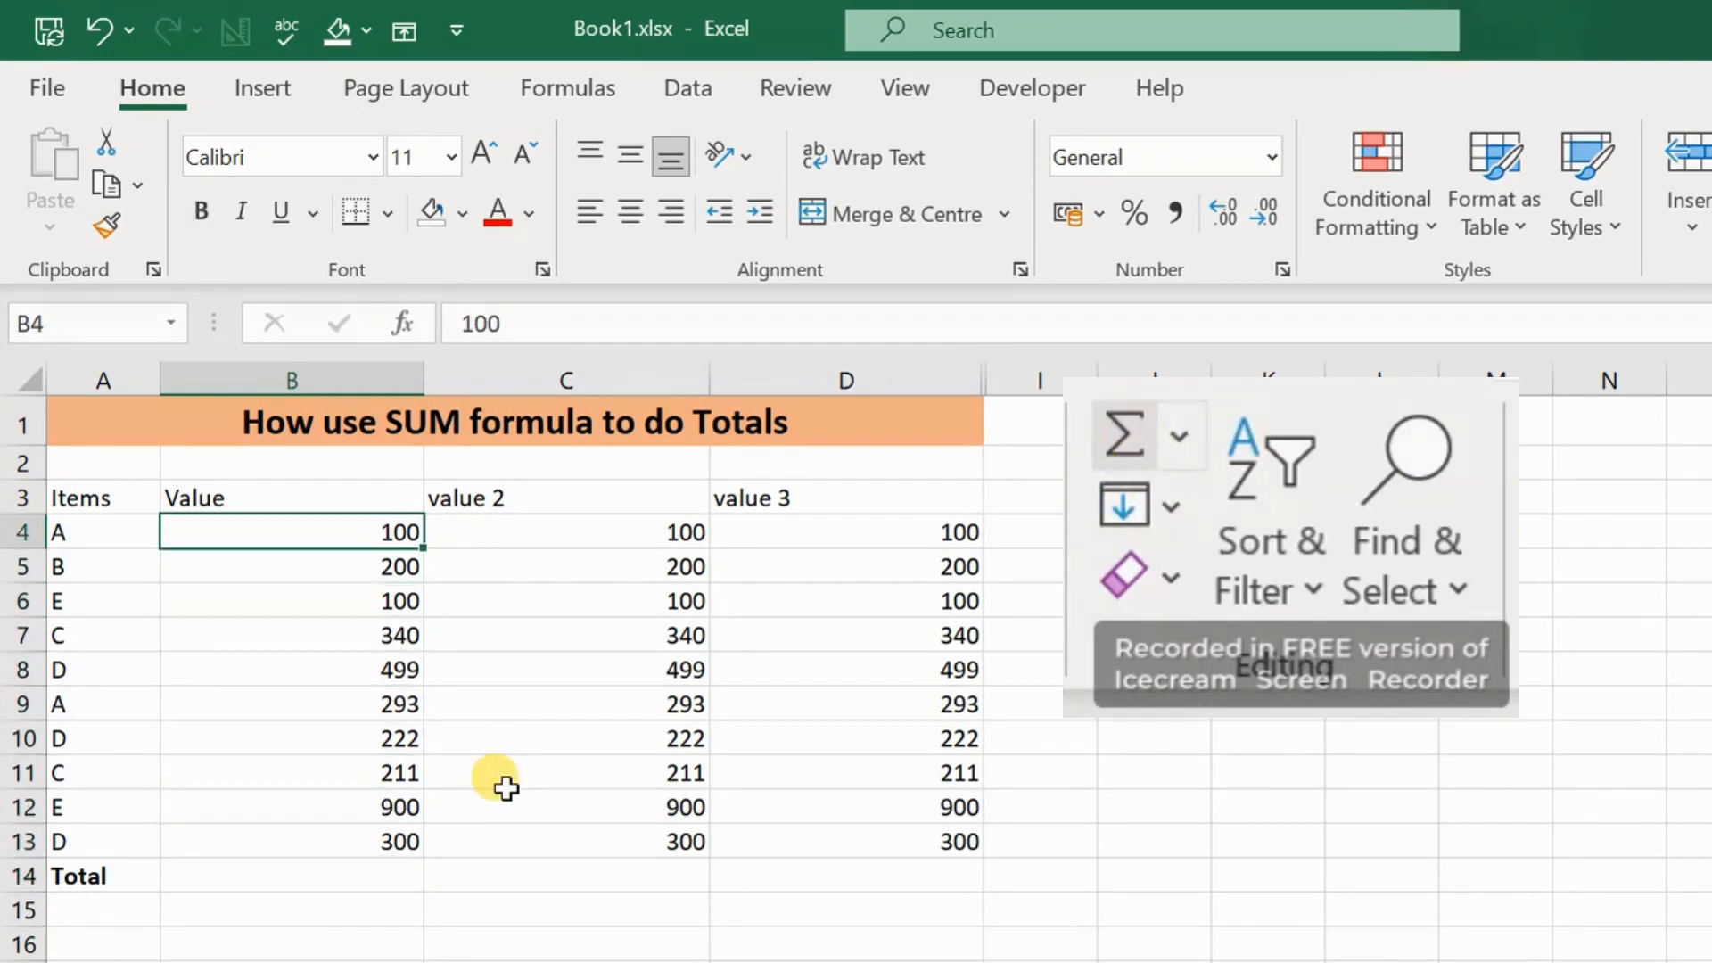
pyautogui.press('Down')
pyautogui.press('Down')
pyautogui.press('Down')
pyautogui.press('Down')
pyautogui.press('Down')
pyautogui.press('Down')
pyautogui.press('Down')
pyautogui.press('Down')
pyautogui.press('Down')
pyautogui.press('Down')
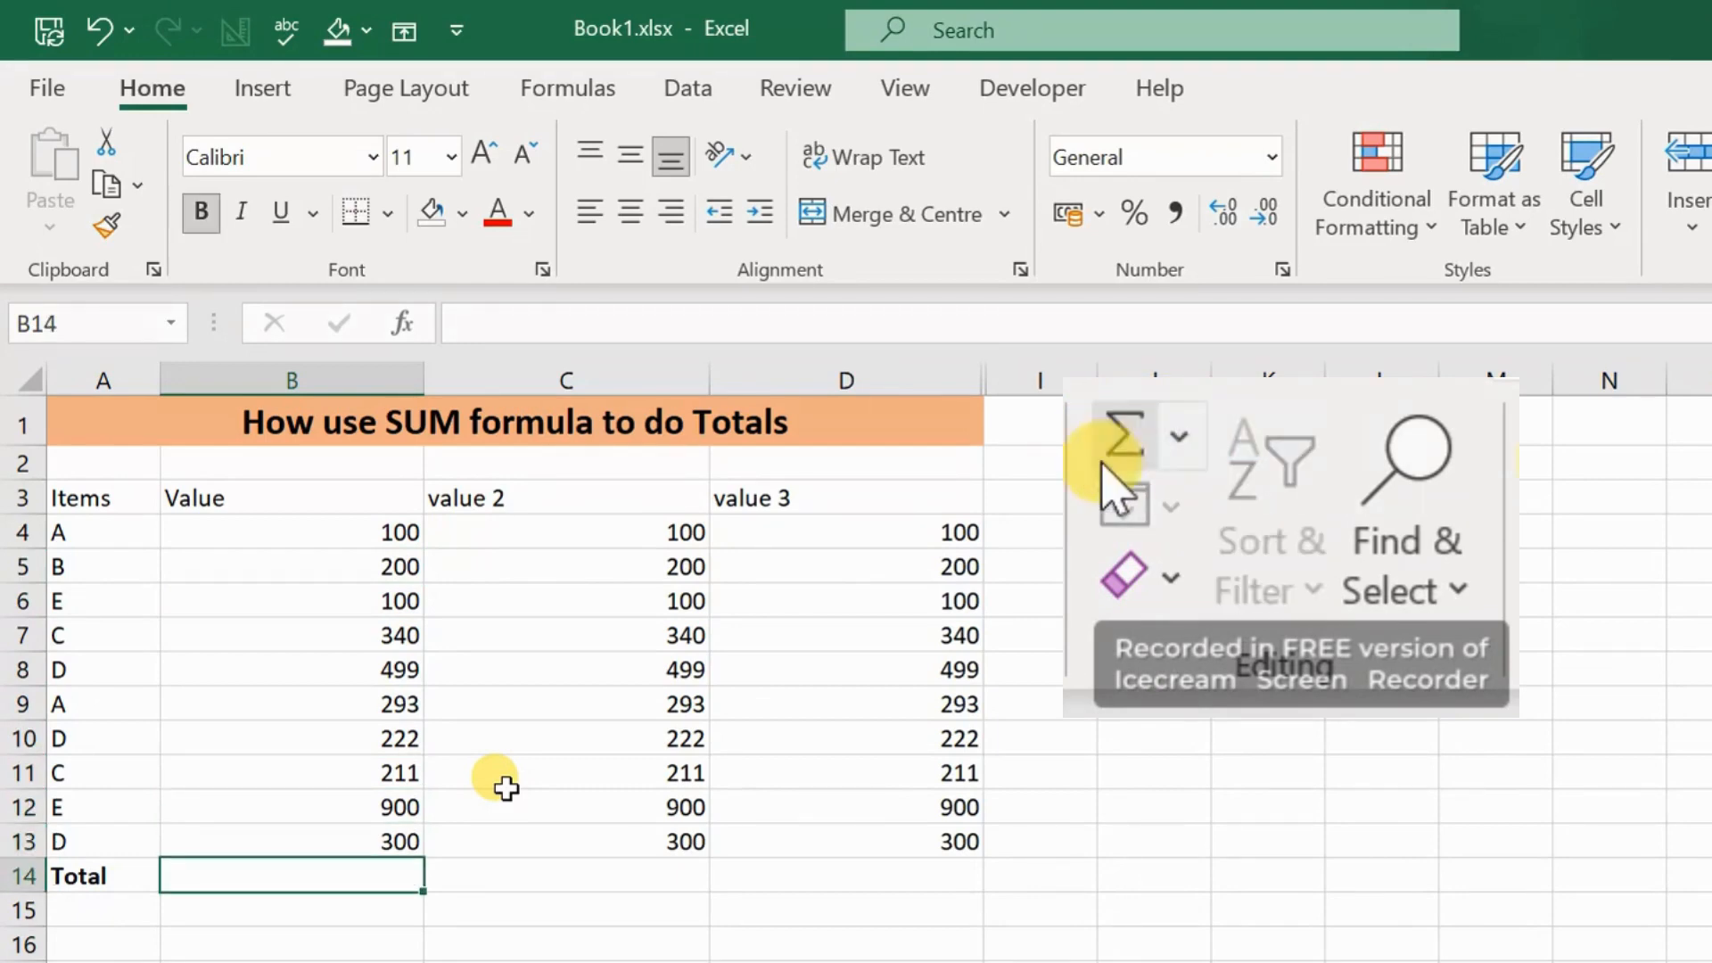
# Step: Select the values B4:B13 and apply AutoSum to place their total in B14
pyautogui.click(1107, 455)
pyautogui.press('Up')
pyautogui.press('Up')
pyautogui.press('Up')
pyautogui.press('Up')
pyautogui.press('Up')
pyautogui.press('Up')
pyautogui.press('Up')
pyautogui.press('Up')
pyautogui.press('Up')
pyautogui.press('Up')
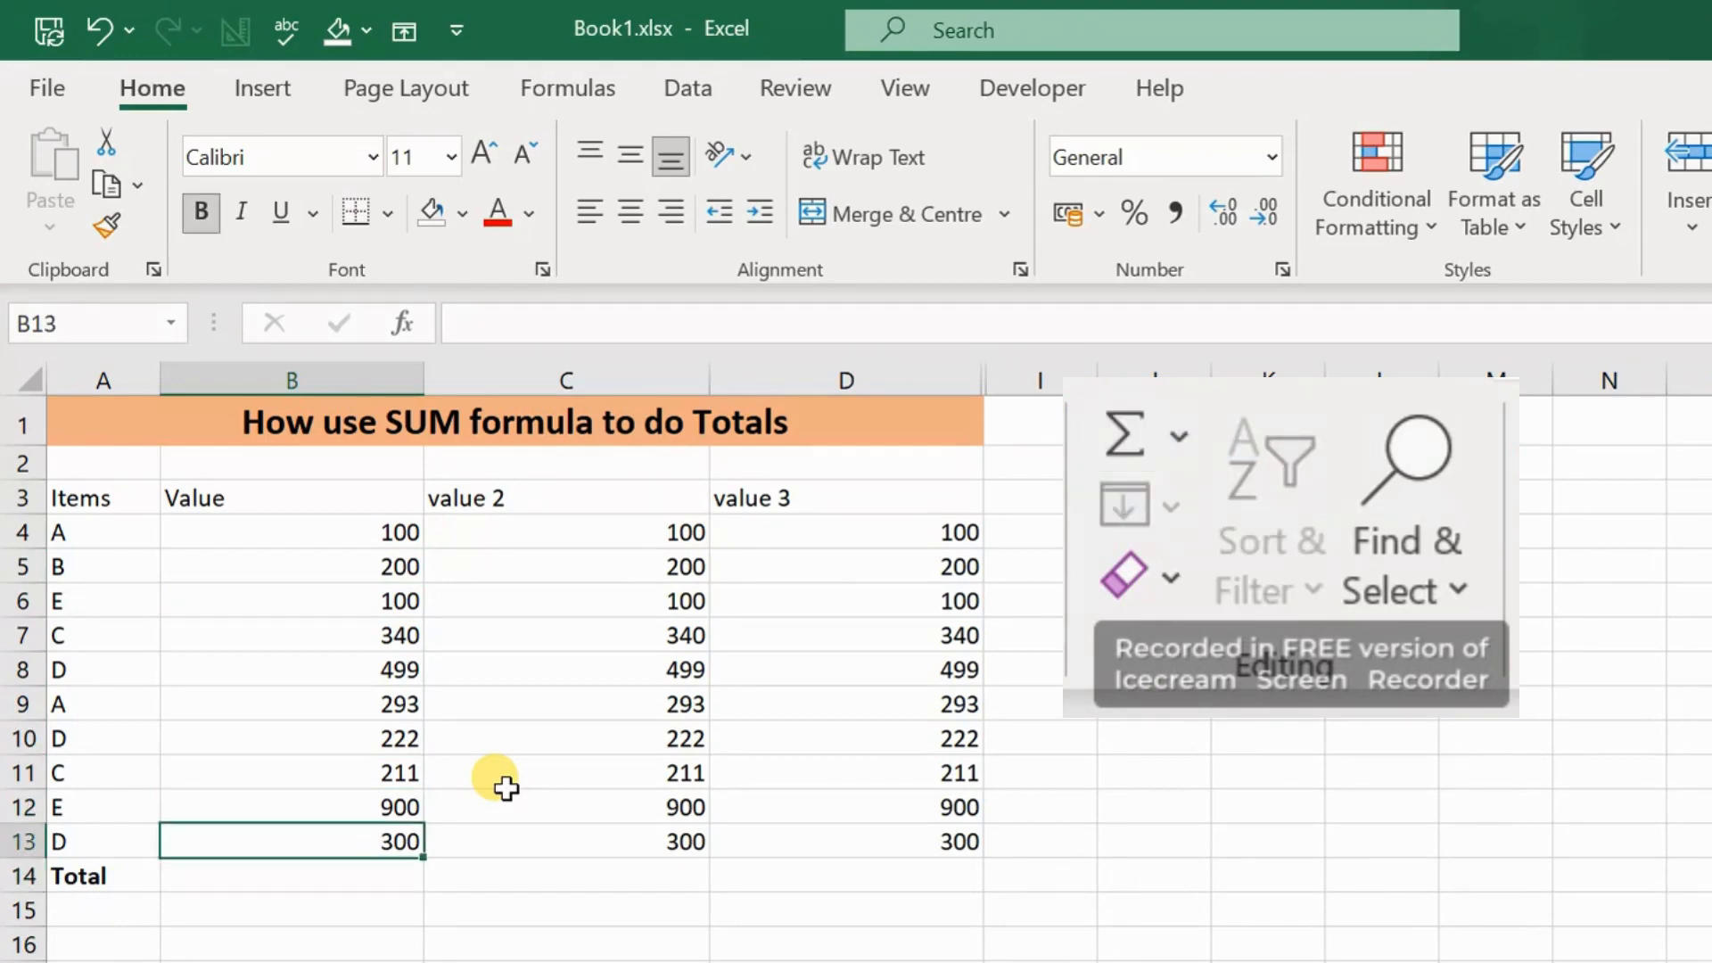
pyautogui.hotkey('shift', 'Down')
pyautogui.hotkey('shift', 'Down')
pyautogui.hotkey('shift', 'Down')
pyautogui.hotkey('shift', 'Down')
pyautogui.hotkey('shift', 'Down')
pyautogui.hotkey('shift', 'Down')
pyautogui.hotkey('shift', 'Down')
pyautogui.hotkey('shift', 'Down')
pyautogui.hotkey('shift', 'Down')
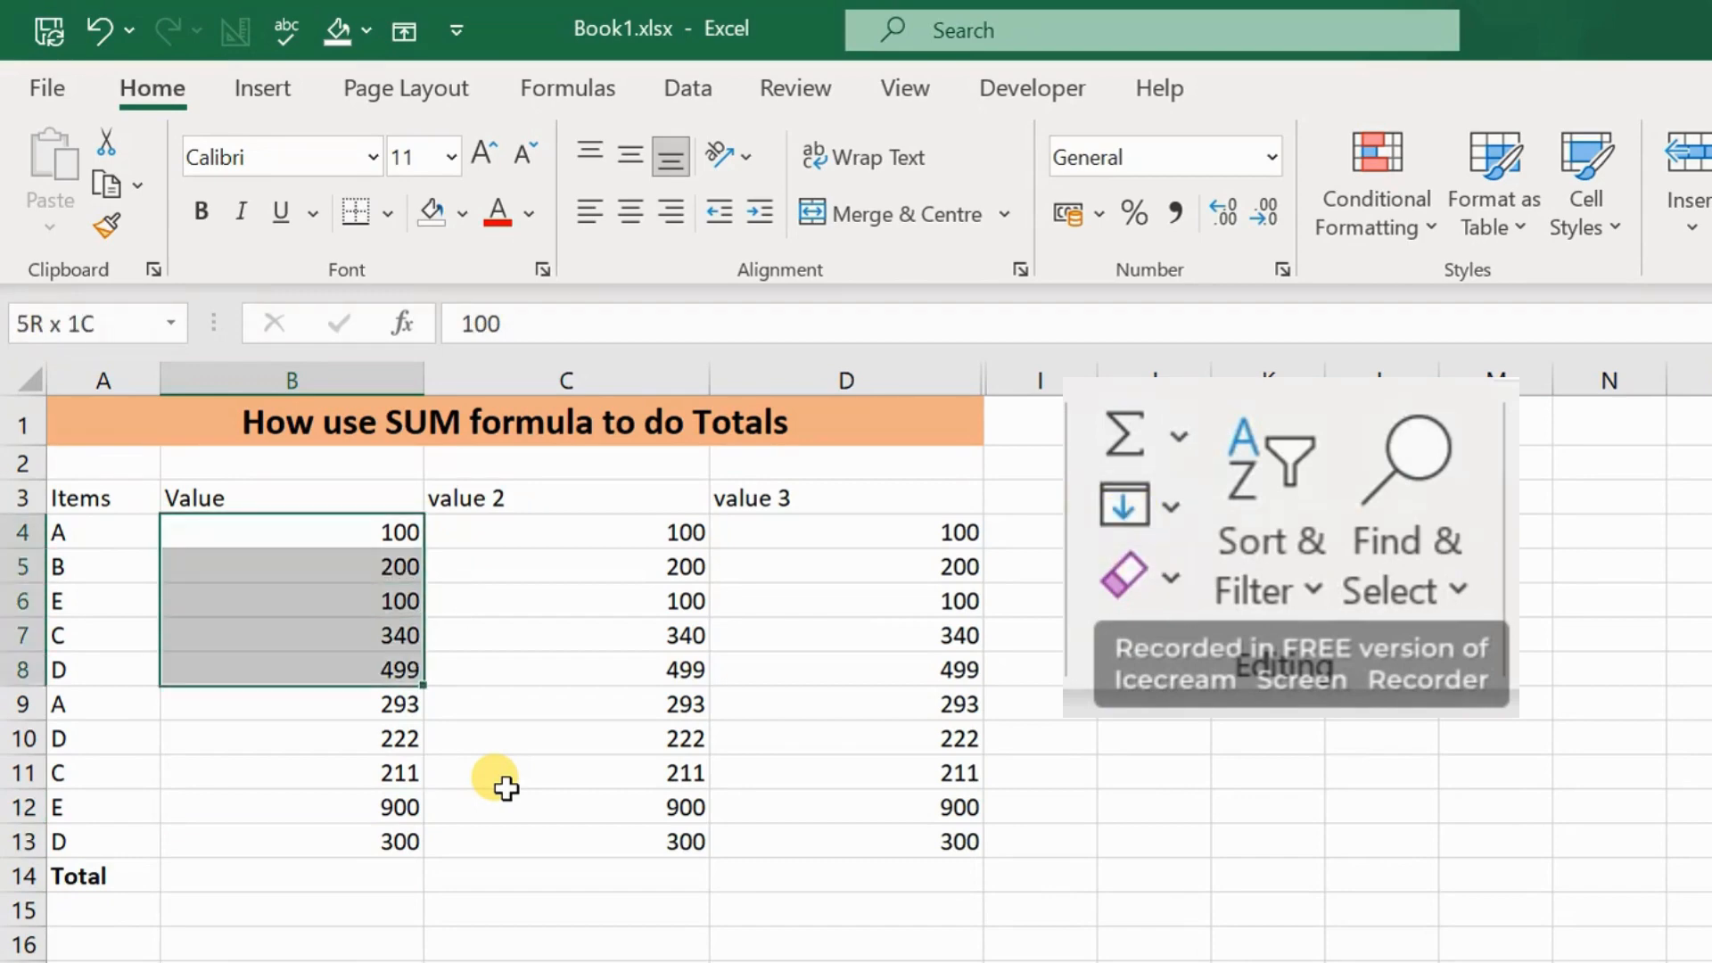
pyautogui.click(1134, 437)
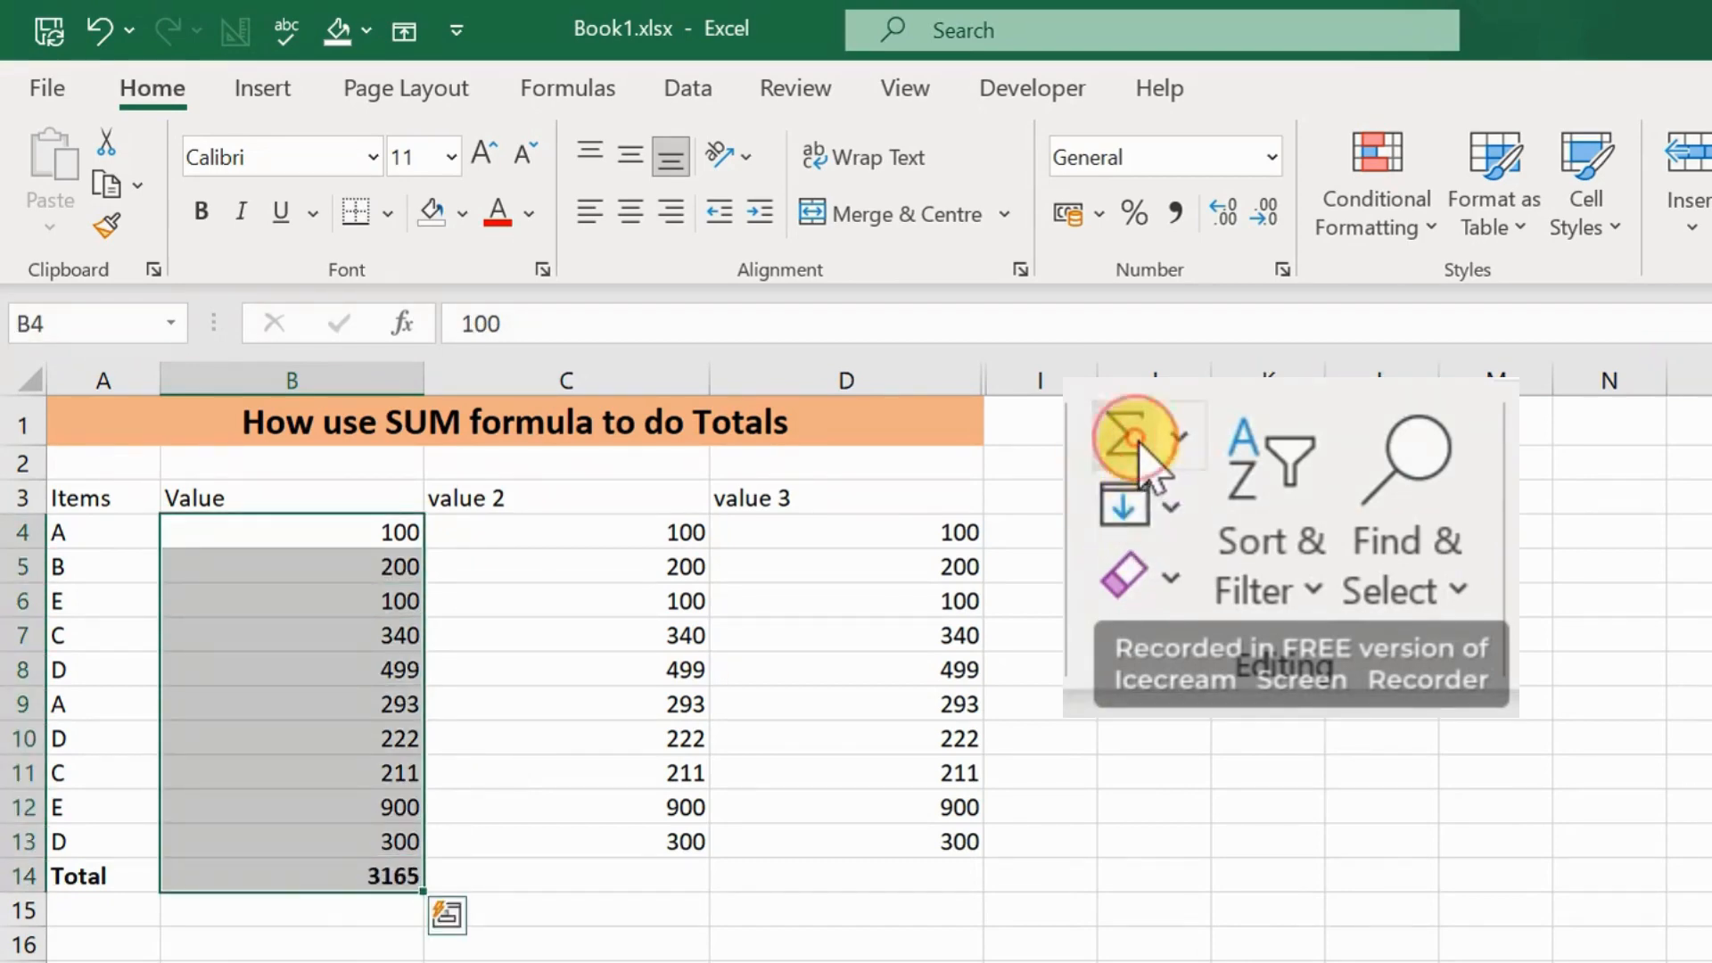
# Step: Copy the bold total formula from B14 into C14:D14 for the value 2 and value 3 columns
pyautogui.press('Down')
pyautogui.press('Down')
pyautogui.press('Down')
pyautogui.press('Down')
pyautogui.press('Down')
pyautogui.press('Down')
pyautogui.press('Down')
pyautogui.press('Down')
pyautogui.press('Down')
pyautogui.press('Down')
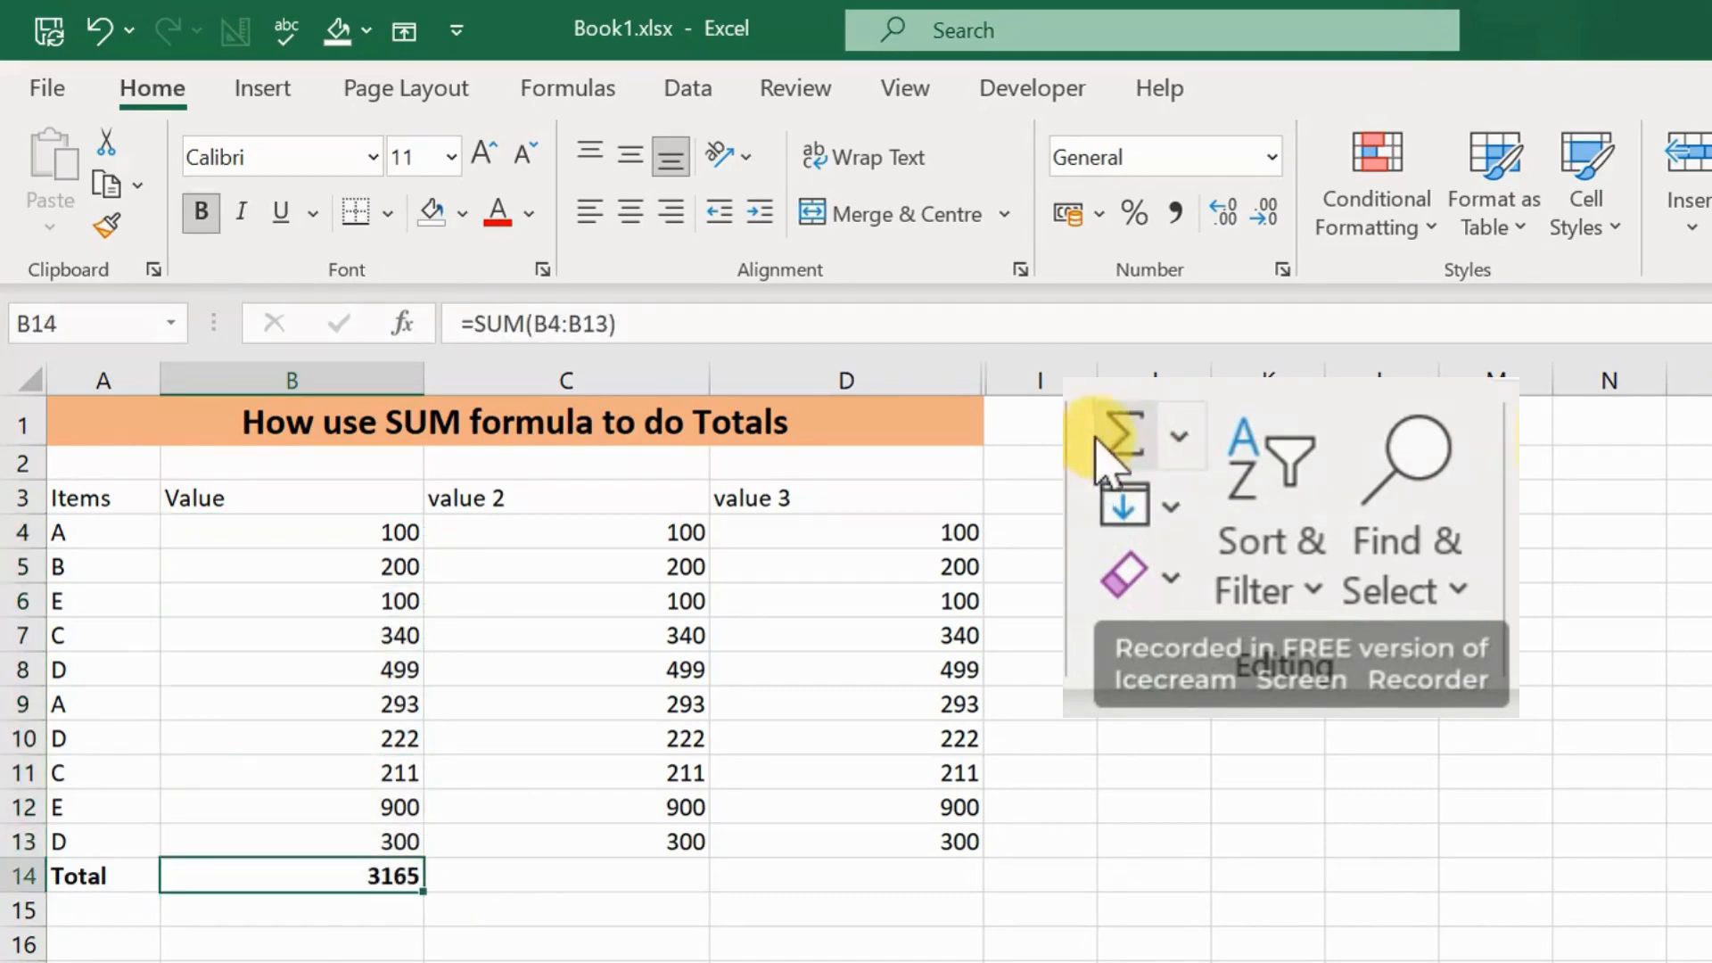
pyautogui.hotkey('ctrl', 'c')
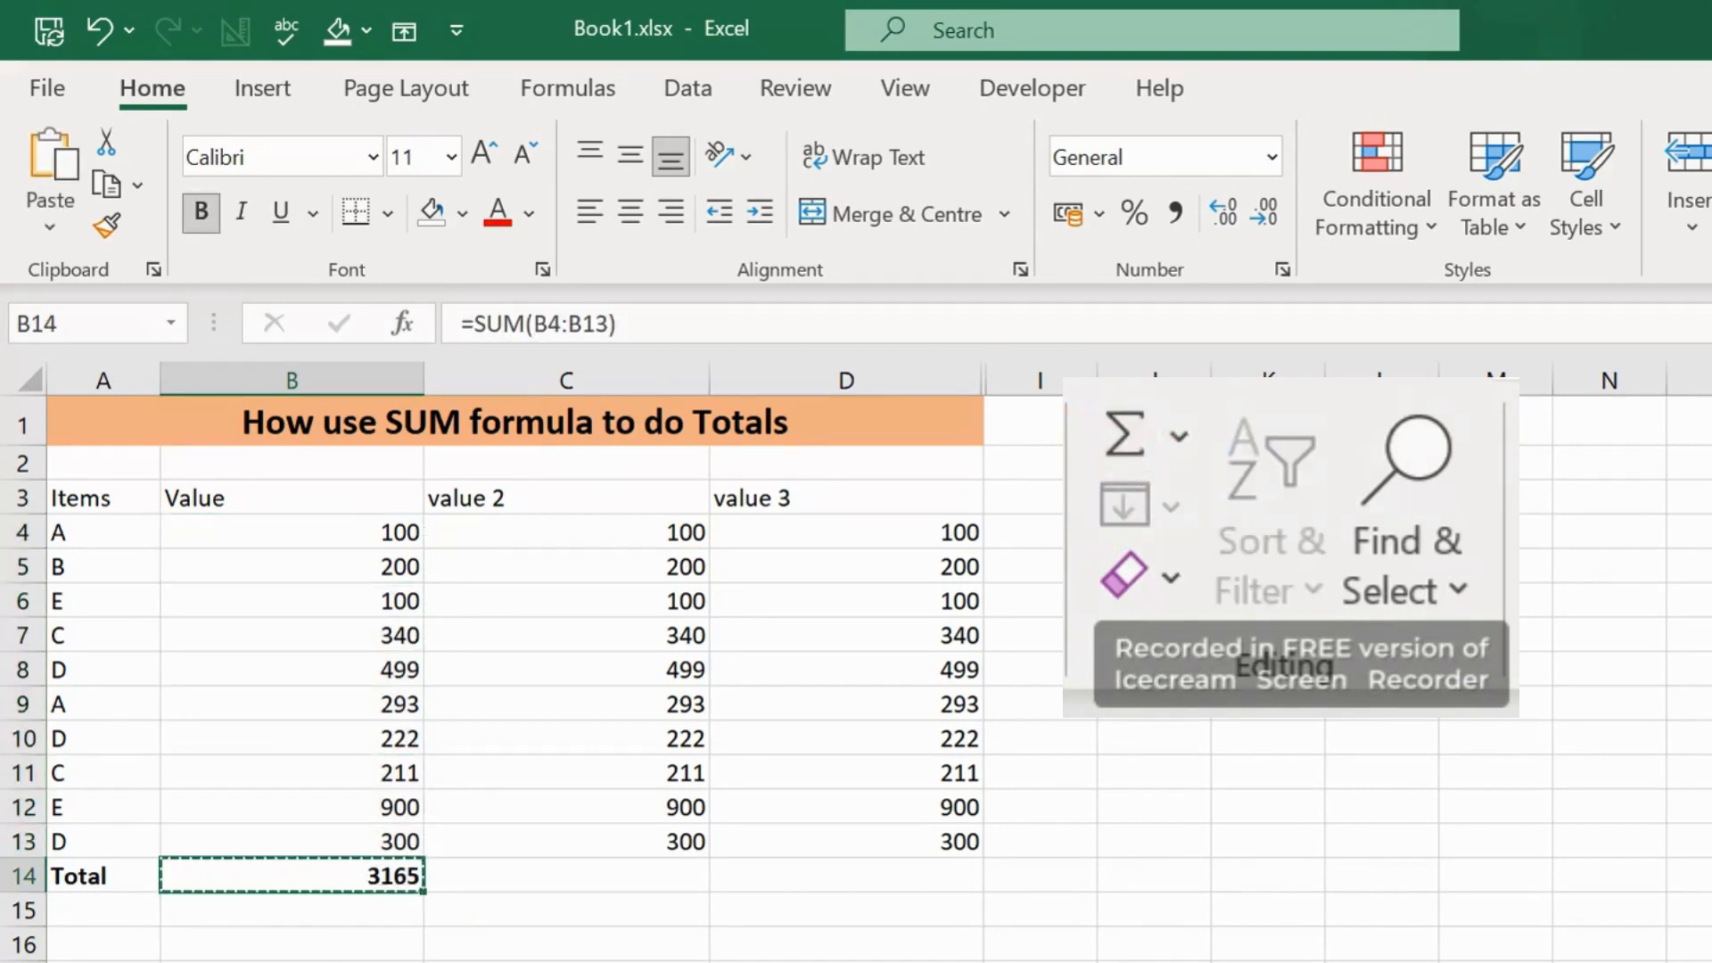
pyautogui.press('Right')
pyautogui.hotkey('shift', 'Right')
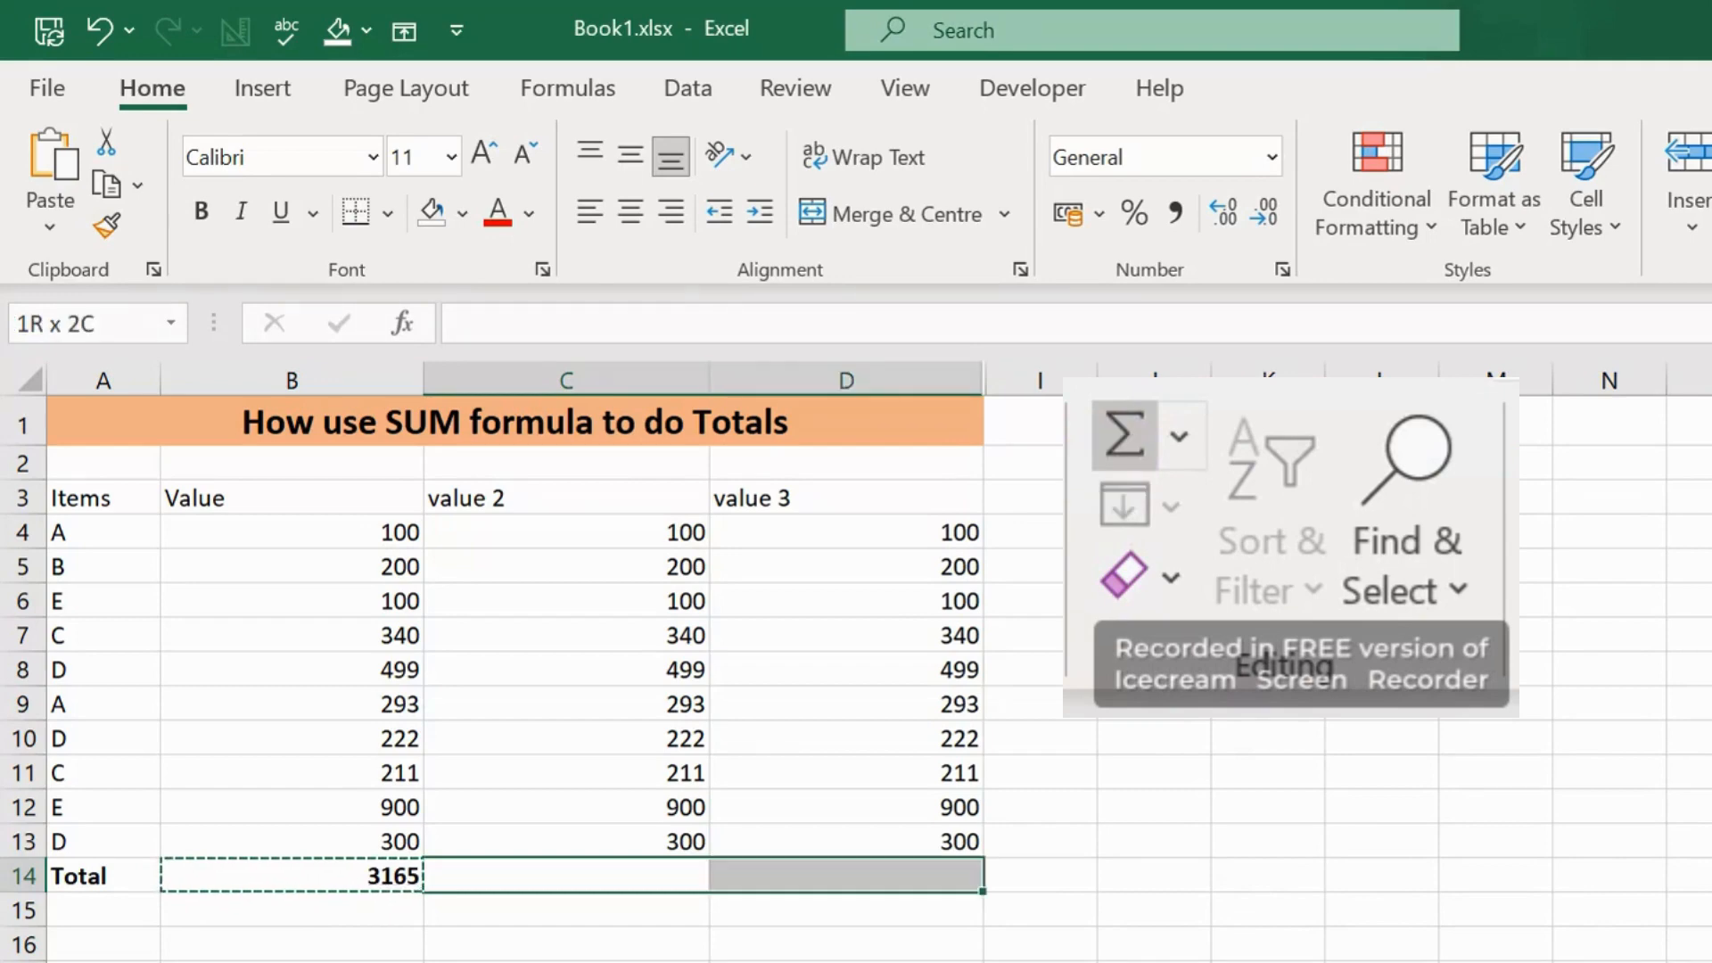
pyautogui.hotkey('ctrl', 'v')
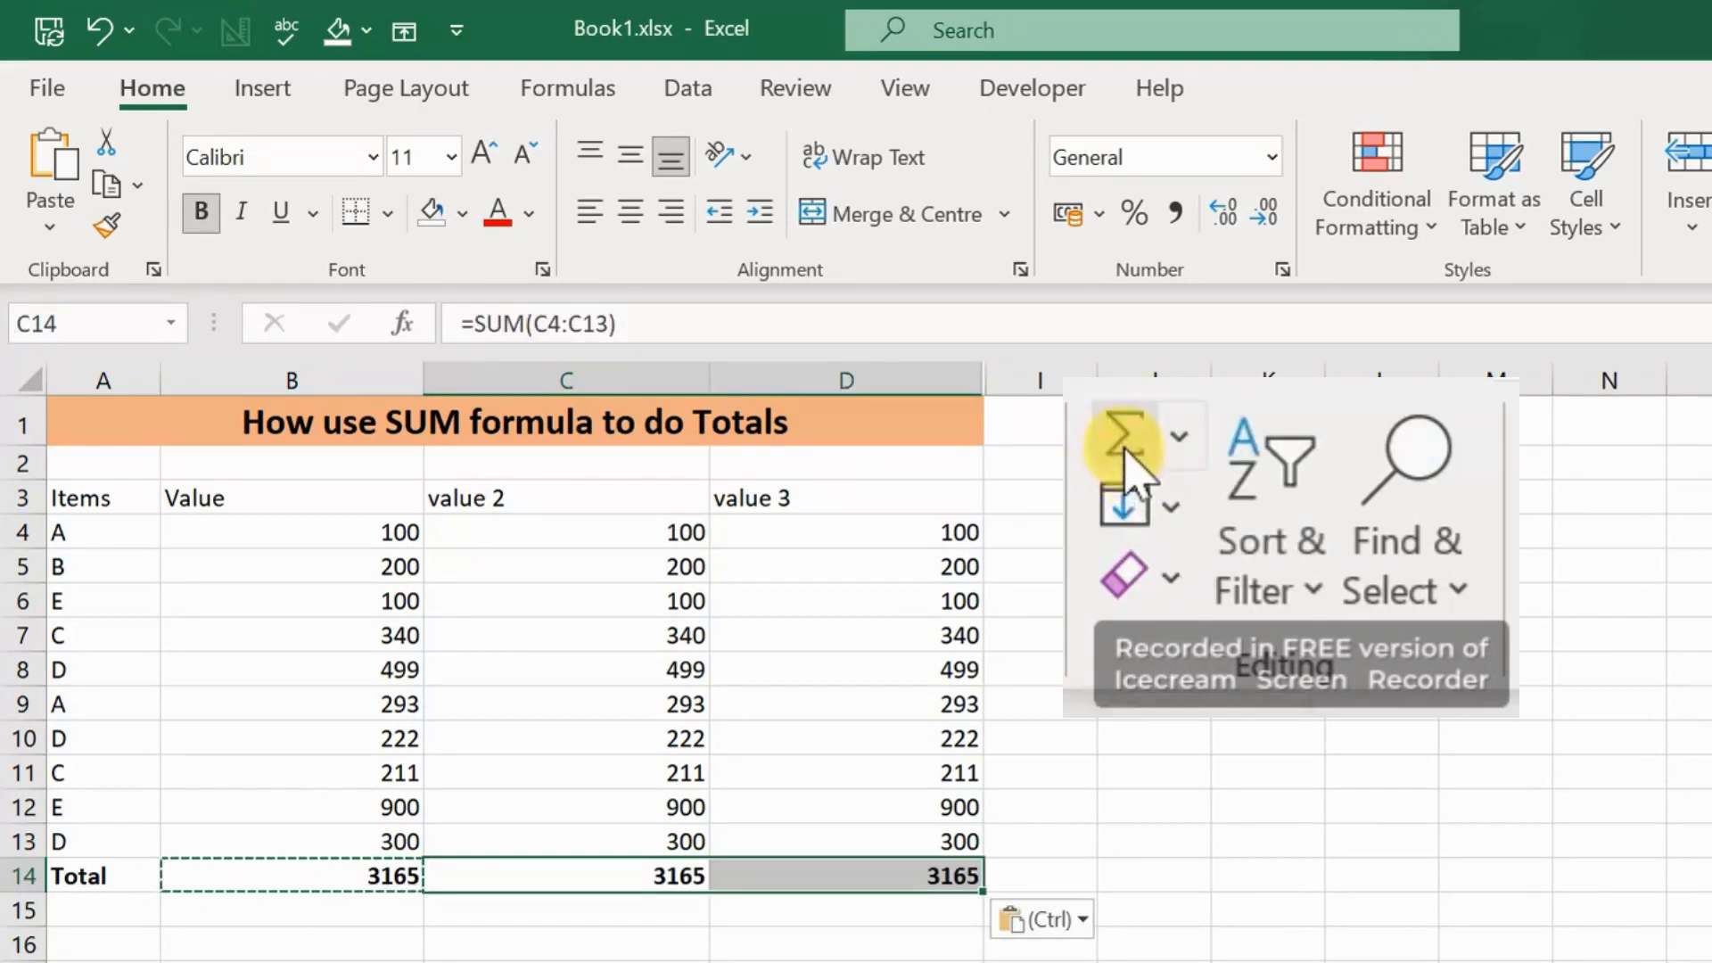
# Step: Clear the three column totals in B14:D14
pyautogui.press('Left')
pyautogui.hotkey('shift', 'Right')
pyautogui.hotkey('shift', 'Right')
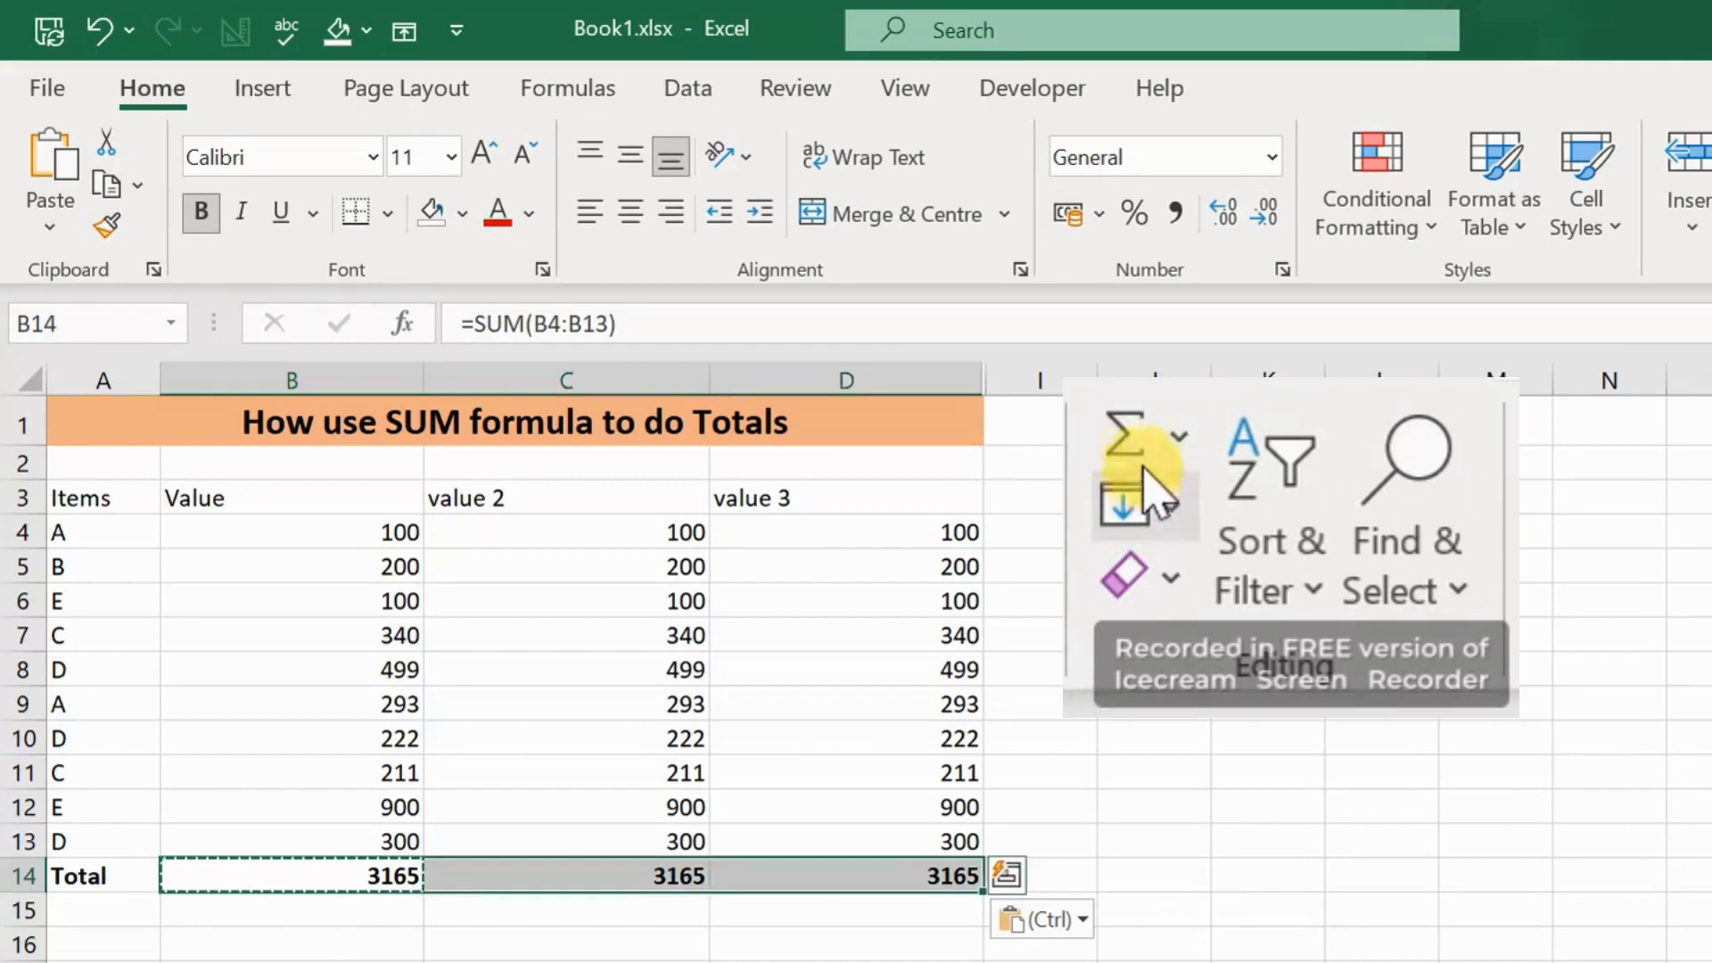
pyautogui.press('Delete')
pyautogui.press('Up')
pyautogui.press('Up')
pyautogui.press('Up')
pyautogui.press('Up')
pyautogui.press('Up')
pyautogui.press('Up')
pyautogui.press('Up')
pyautogui.press('Up')
pyautogui.press('Up')
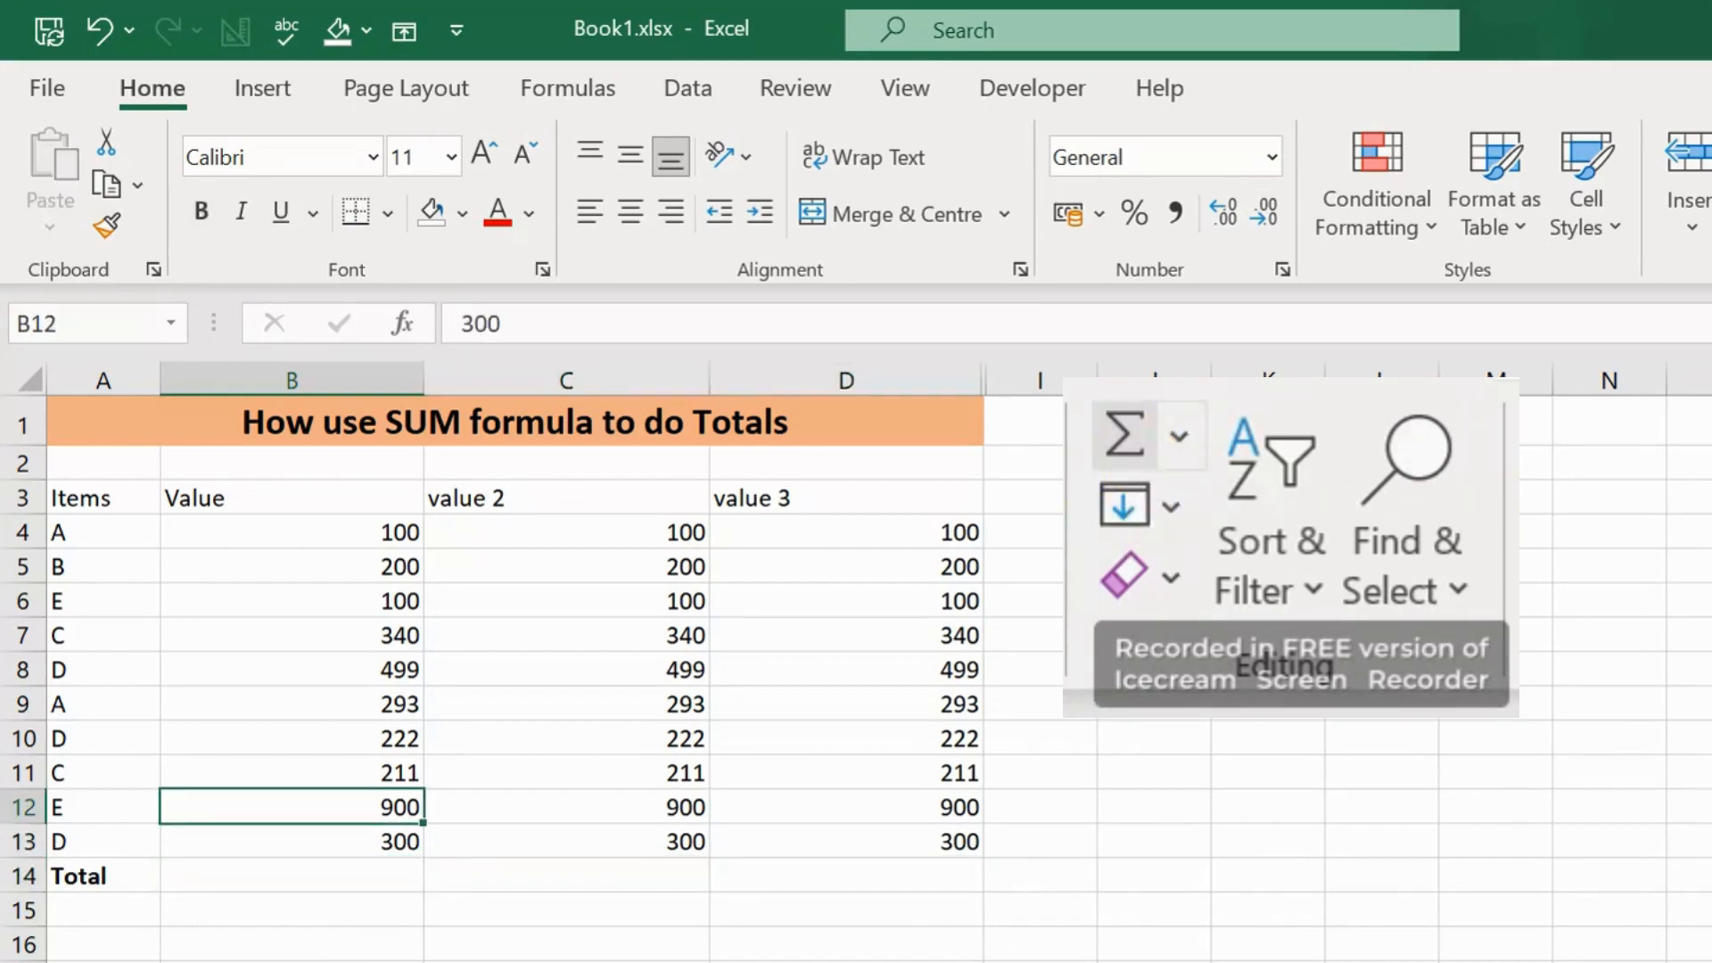
pyautogui.press('Up')
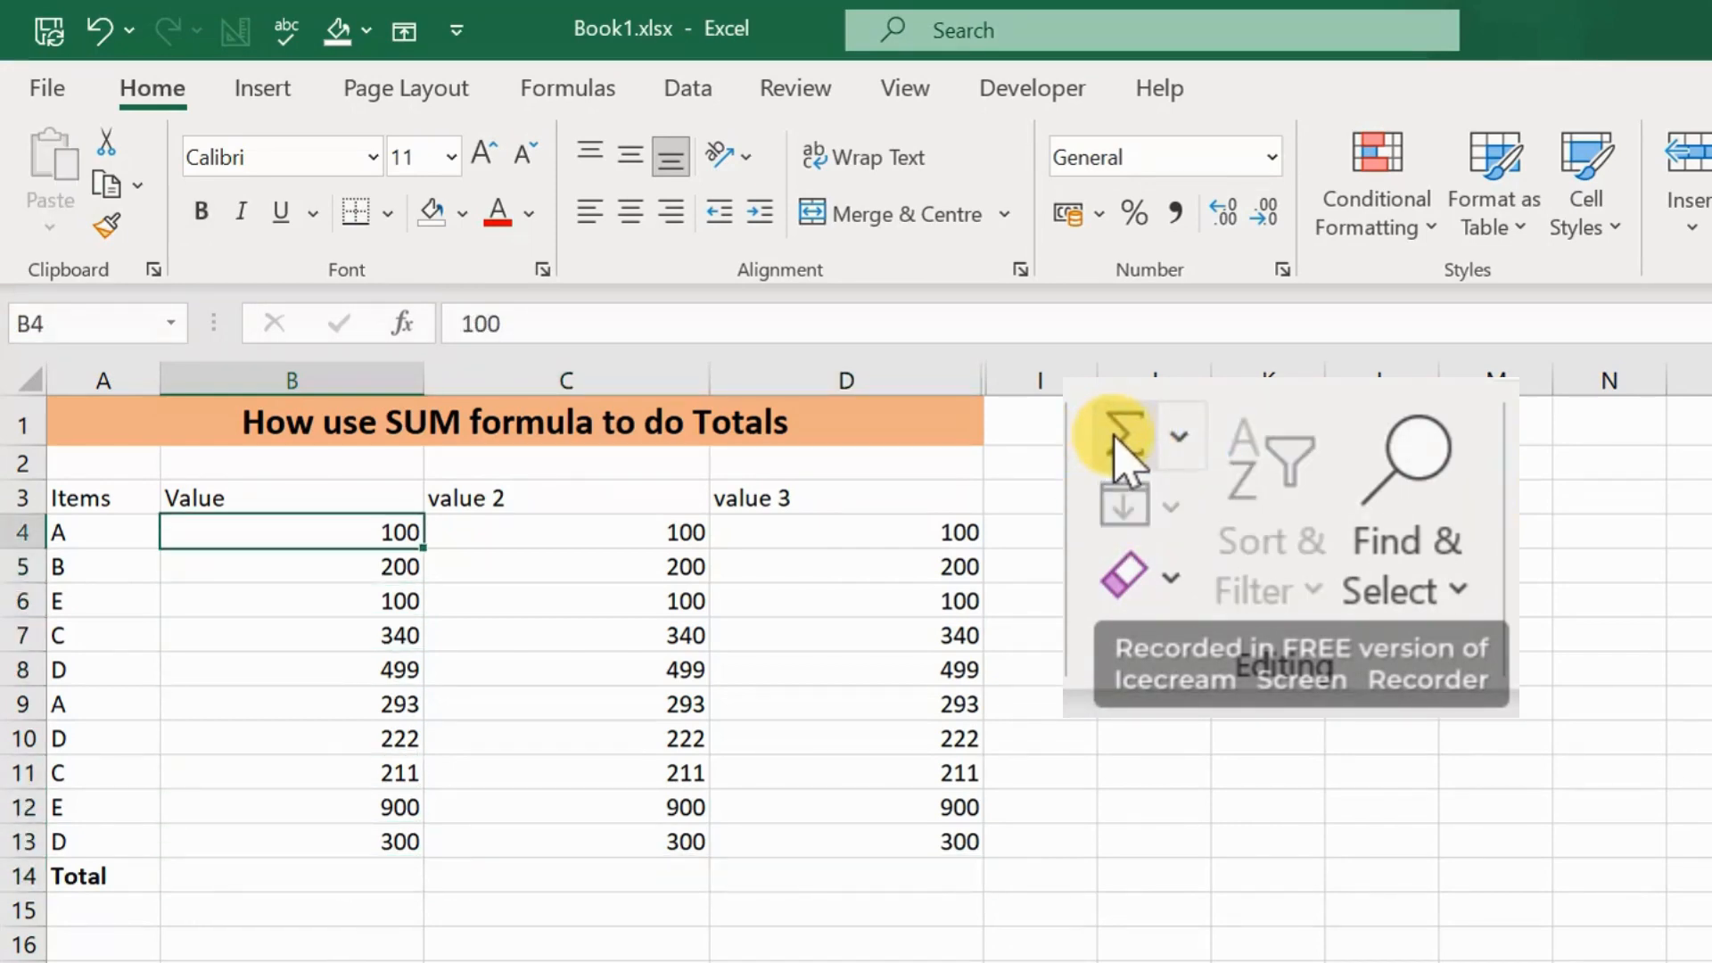
# Step: Select the values B4:D13 and total all three columns at once with AutoSum
pyautogui.hotkey('shift', 'Right')
pyautogui.hotkey('shift', 'Right')
pyautogui.hotkey('shift', 'Right')
pyautogui.hotkey('shift', 'Left')
pyautogui.hotkey('shift', 'Down')
pyautogui.hotkey('shift', 'Down')
pyautogui.hotkey('shift', 'Down')
pyautogui.hotkey('shift', 'Down')
pyautogui.hotkey('shift', 'Down')
pyautogui.hotkey('shift', 'Down')
pyautogui.hotkey('shift', 'Down')
pyautogui.hotkey('shift', 'Down')
pyautogui.hotkey('shift', 'Down')
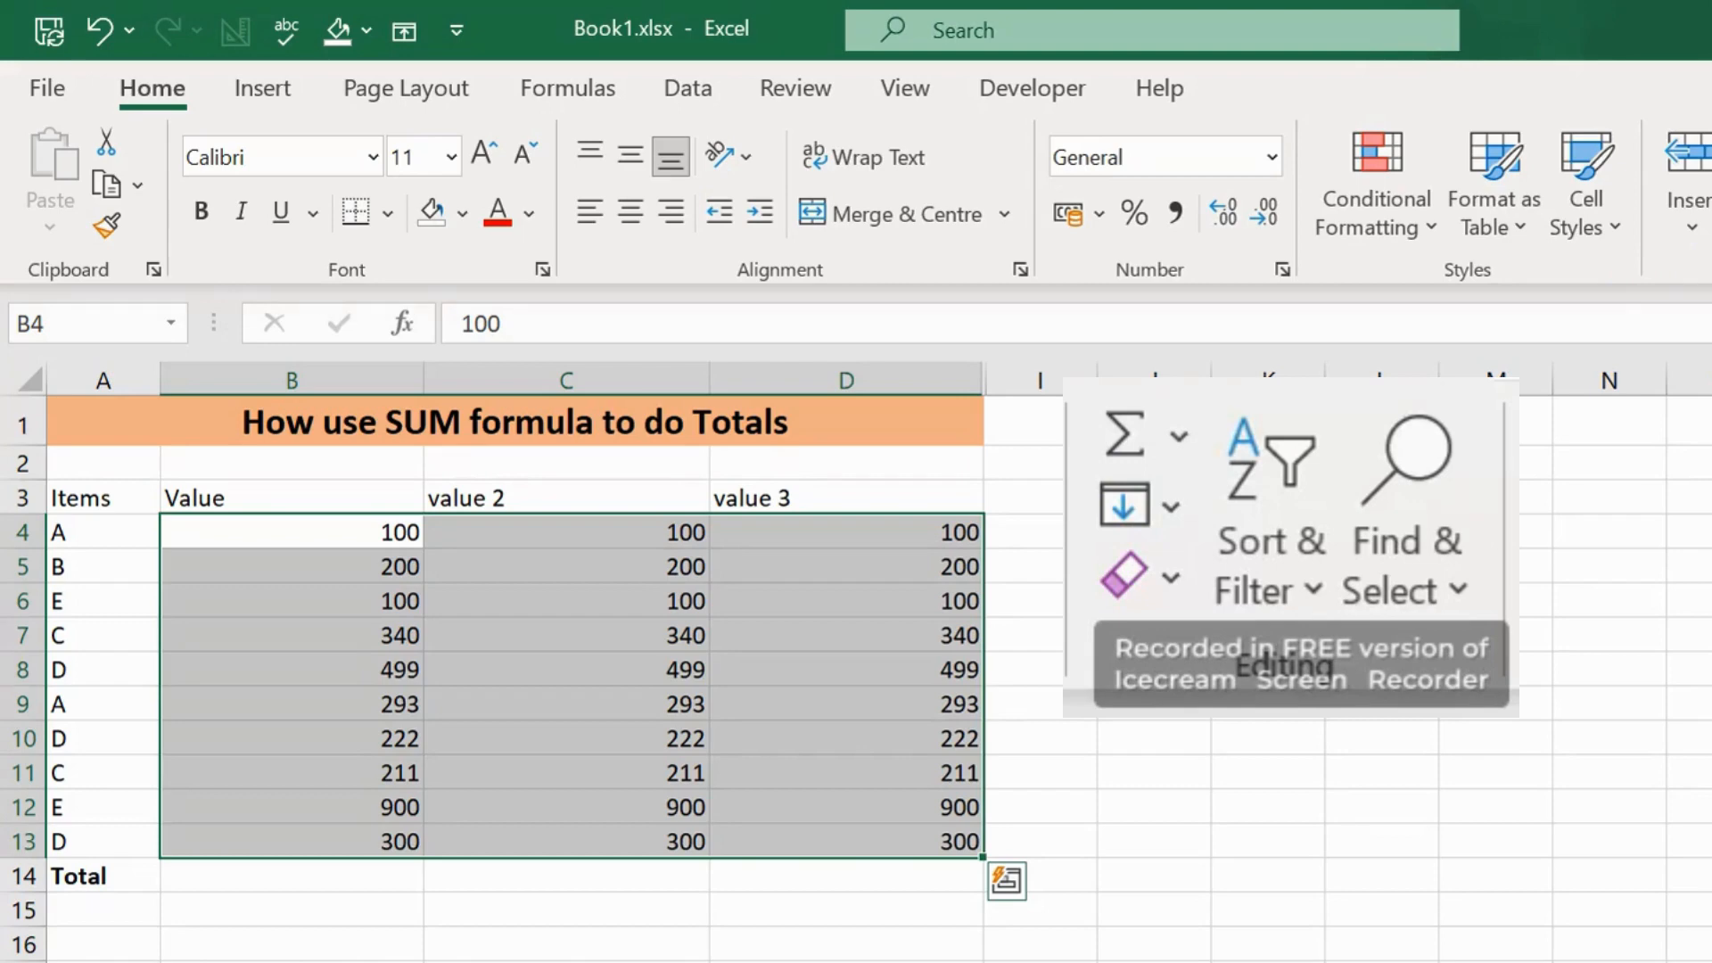
pyautogui.click(1123, 441)
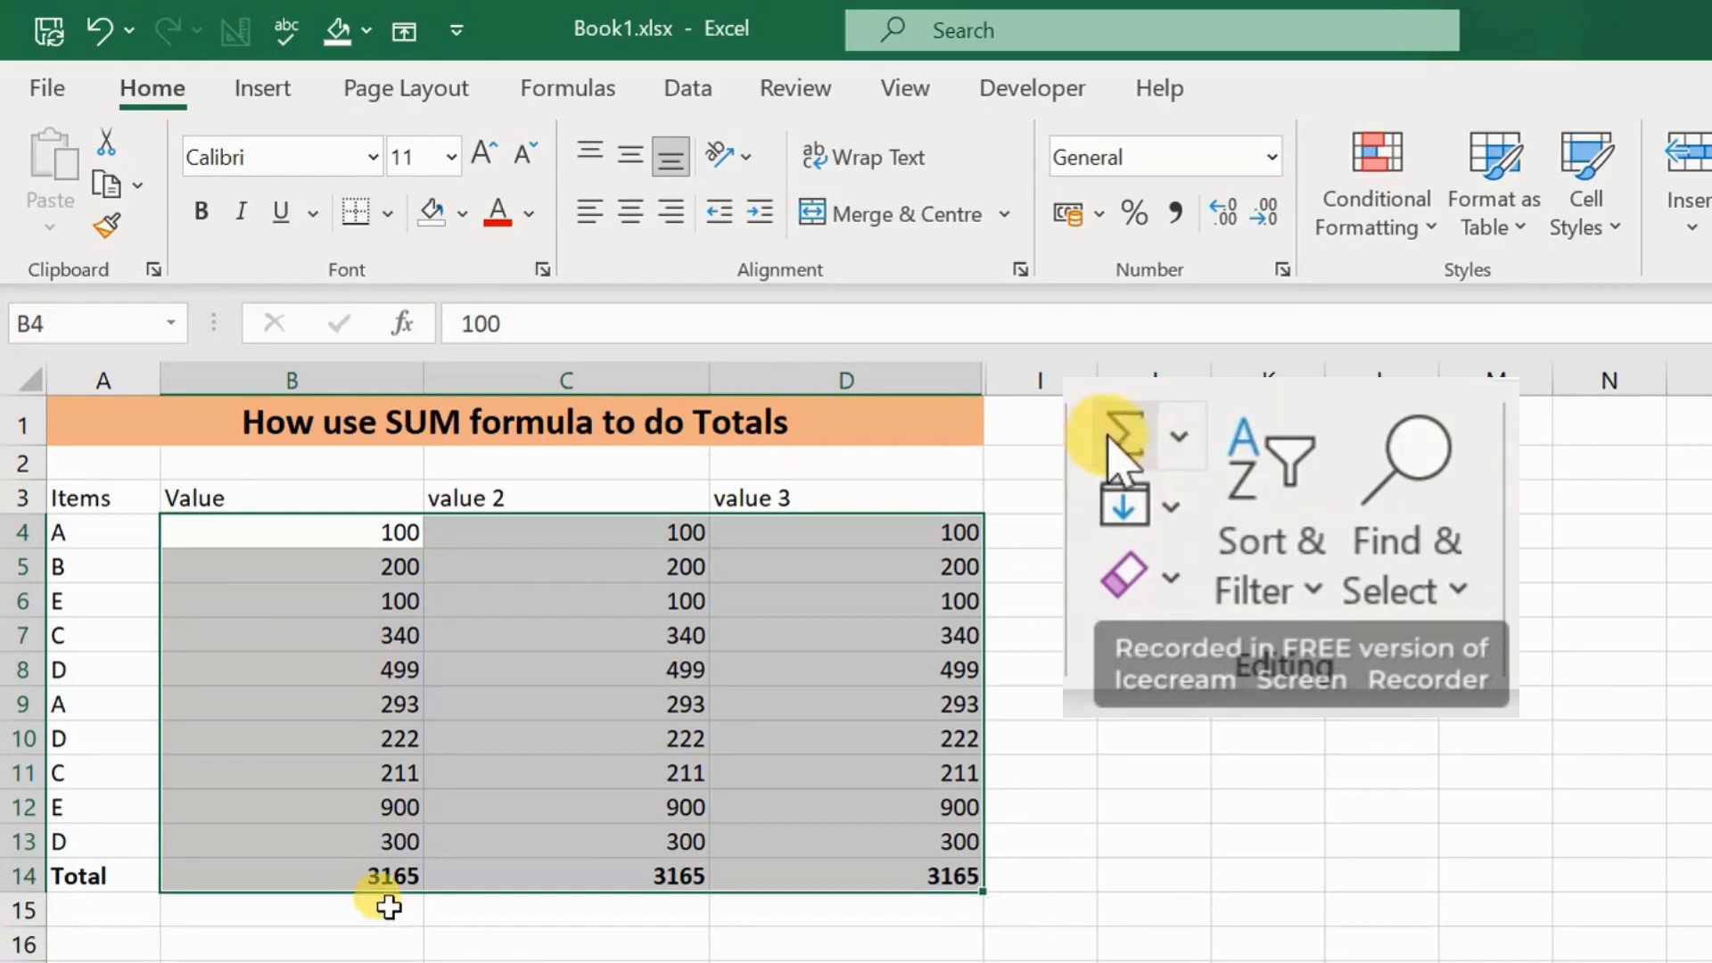
# Step: Clear the totals in B14:D14 and recreate them by applying AutoSum to the range B4:D13
pyautogui.moveTo(366, 876); pyautogui.dragTo(901, 885)
pyautogui.press('Delete')
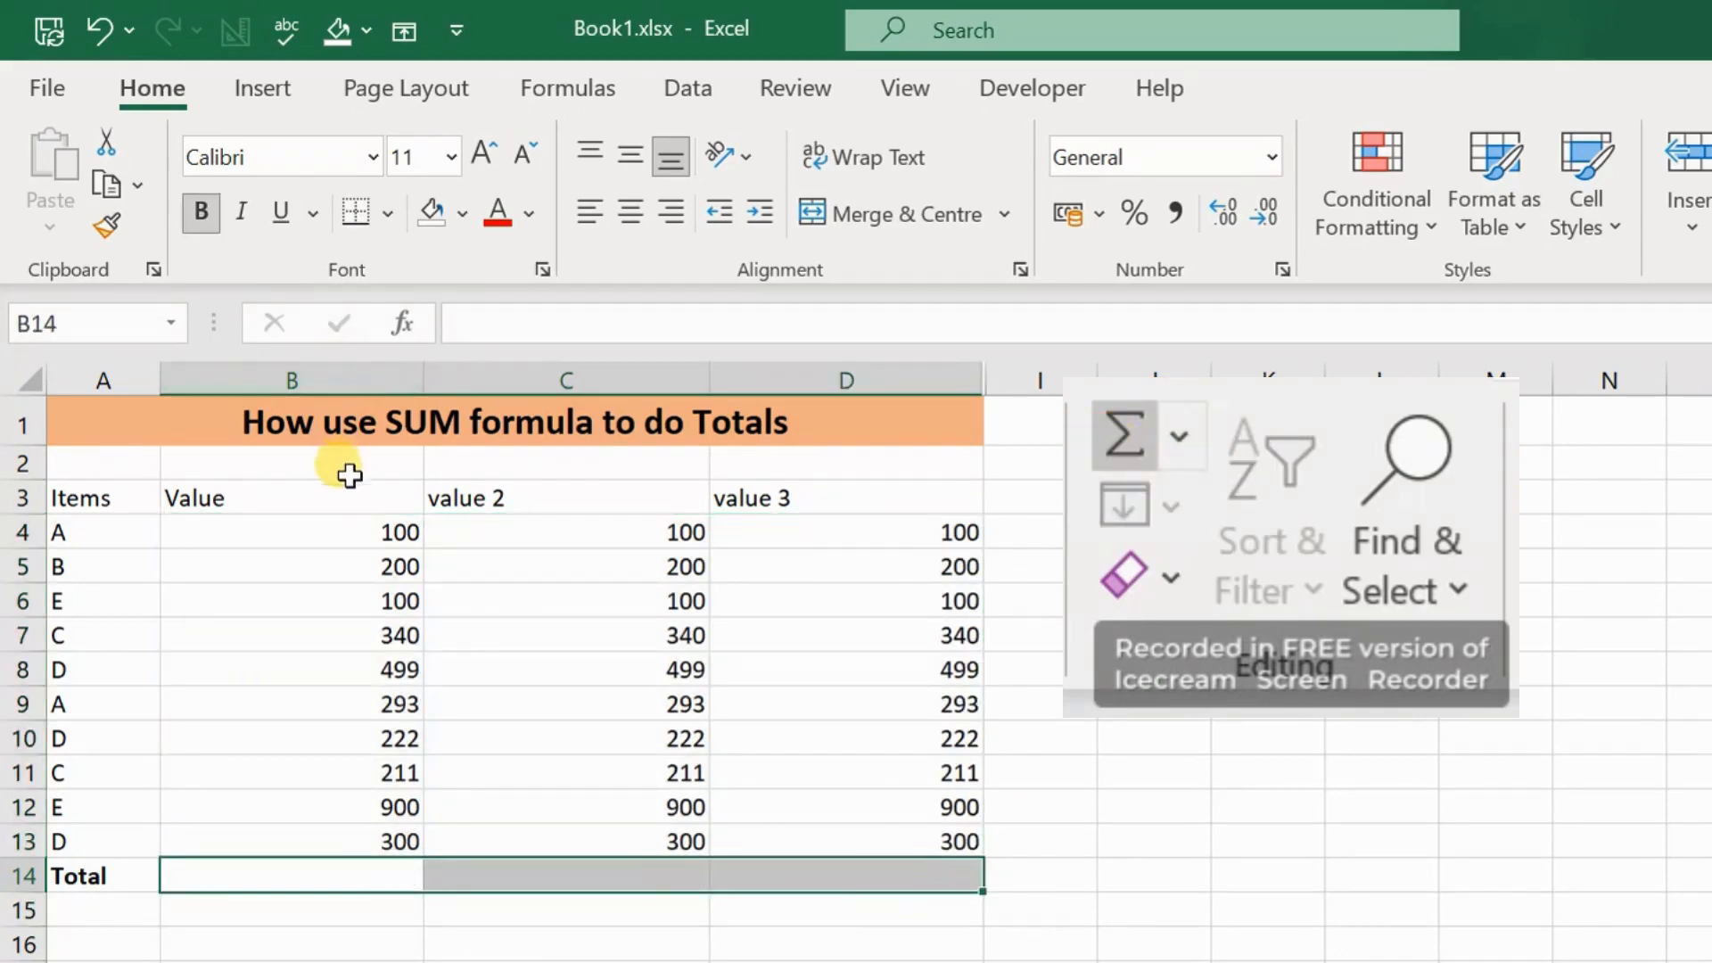
pyautogui.moveTo(321, 535); pyautogui.dragTo(321, 567)
pyautogui.moveTo(909, 822); pyautogui.dragTo(951, 838)
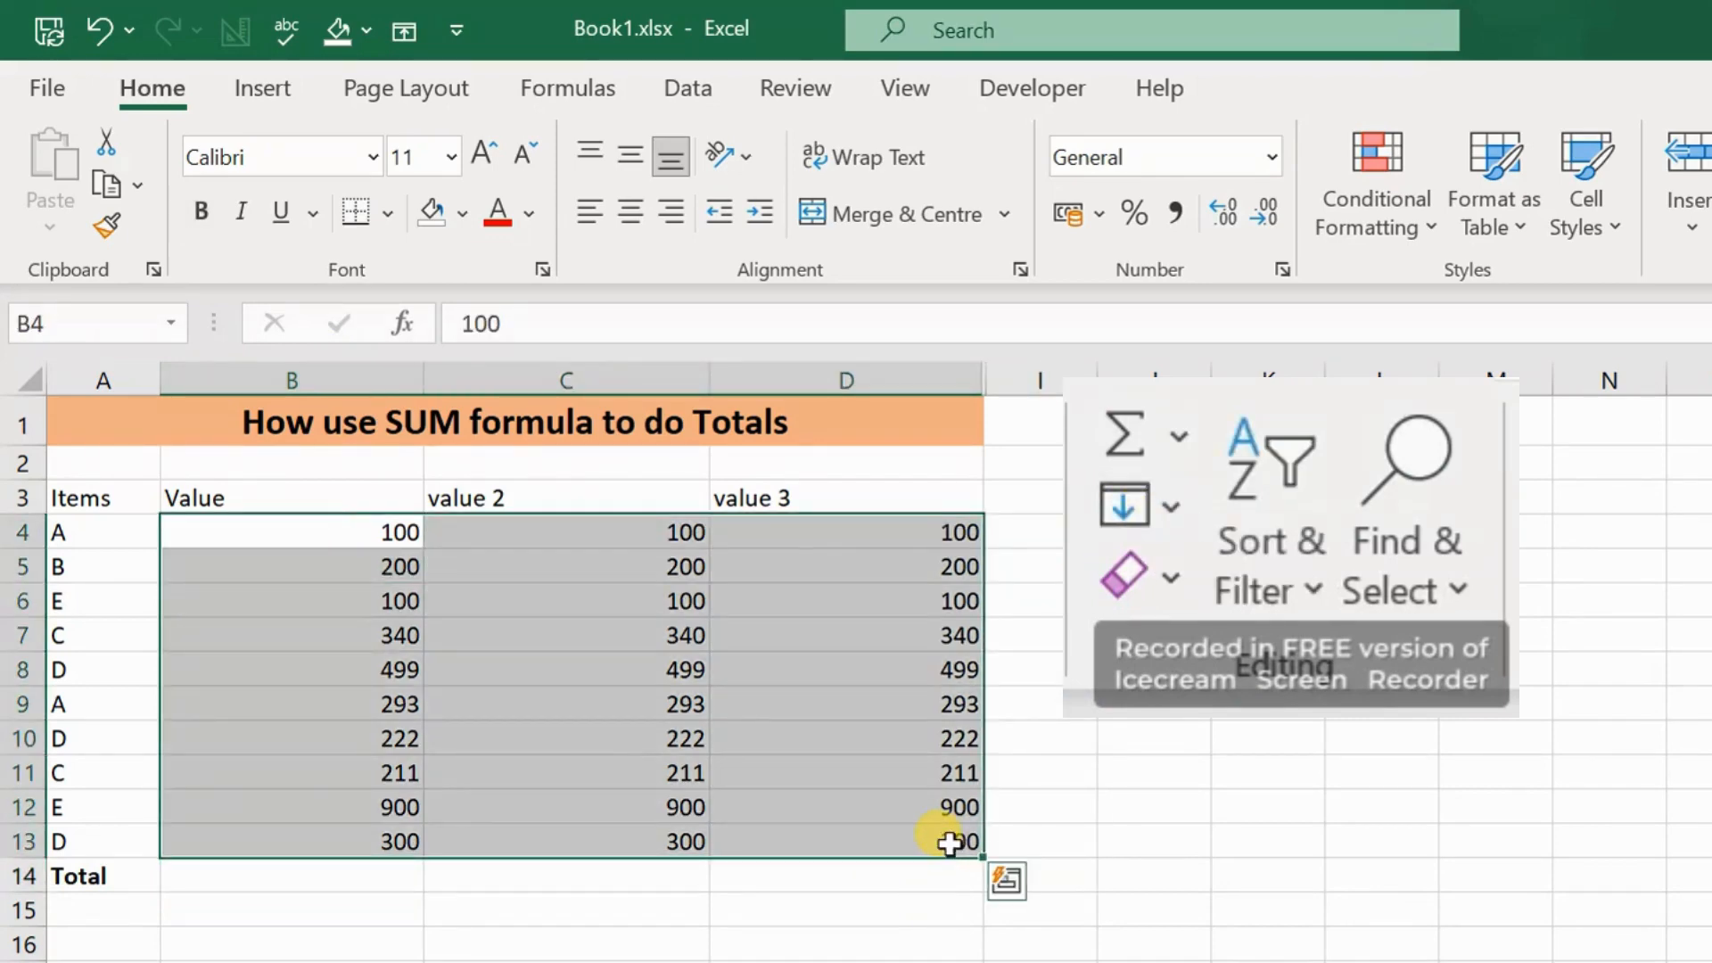
pyautogui.click(1124, 439)
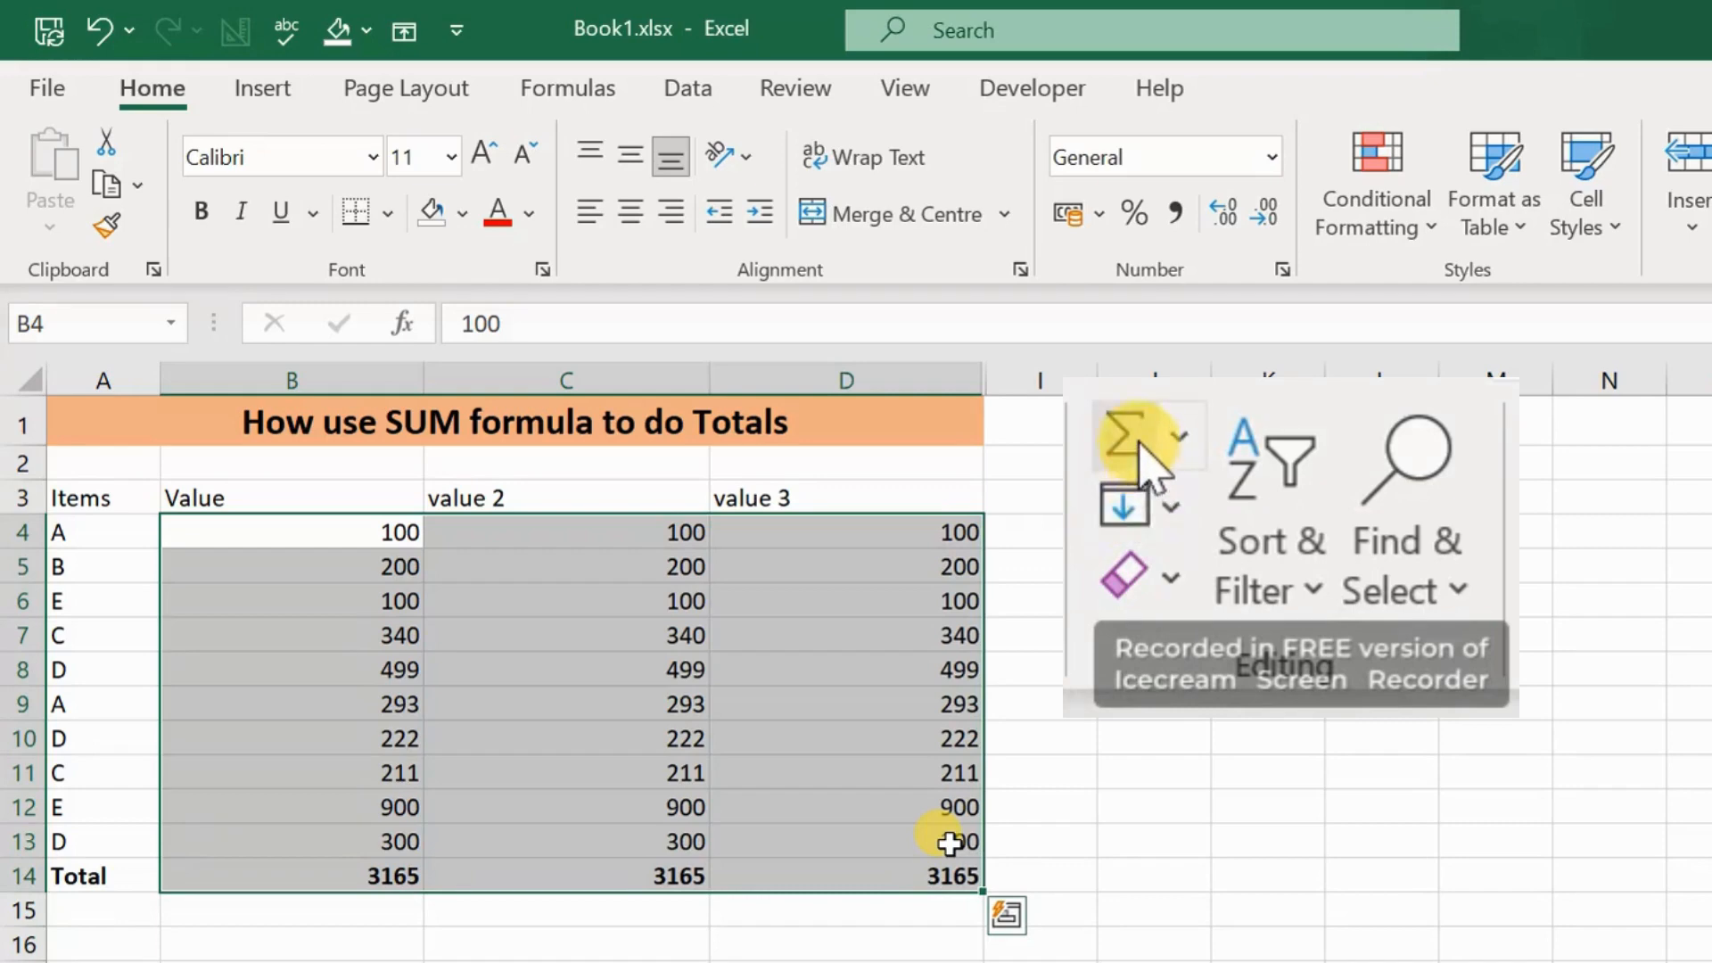
pyautogui.click(700, 907)
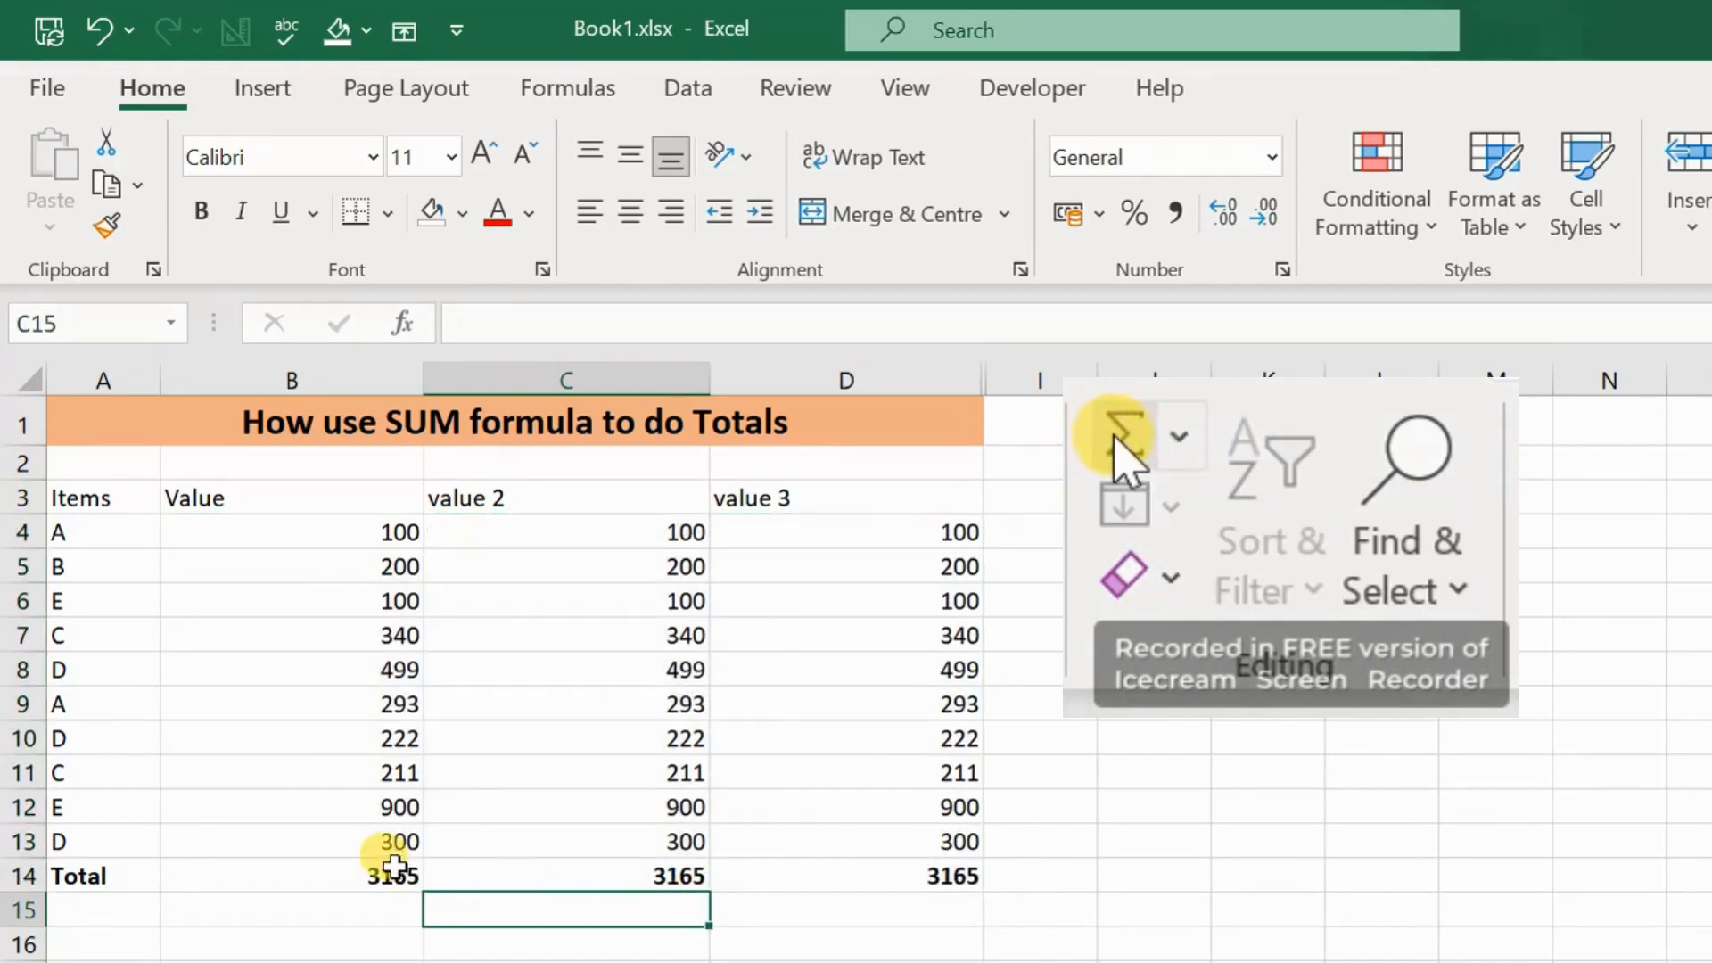
# Step: Select the Total row cells B14:D14 and apply AutoSum to them
pyautogui.moveTo(391, 872); pyautogui.dragTo(817, 880)
pyautogui.click(1111, 462)
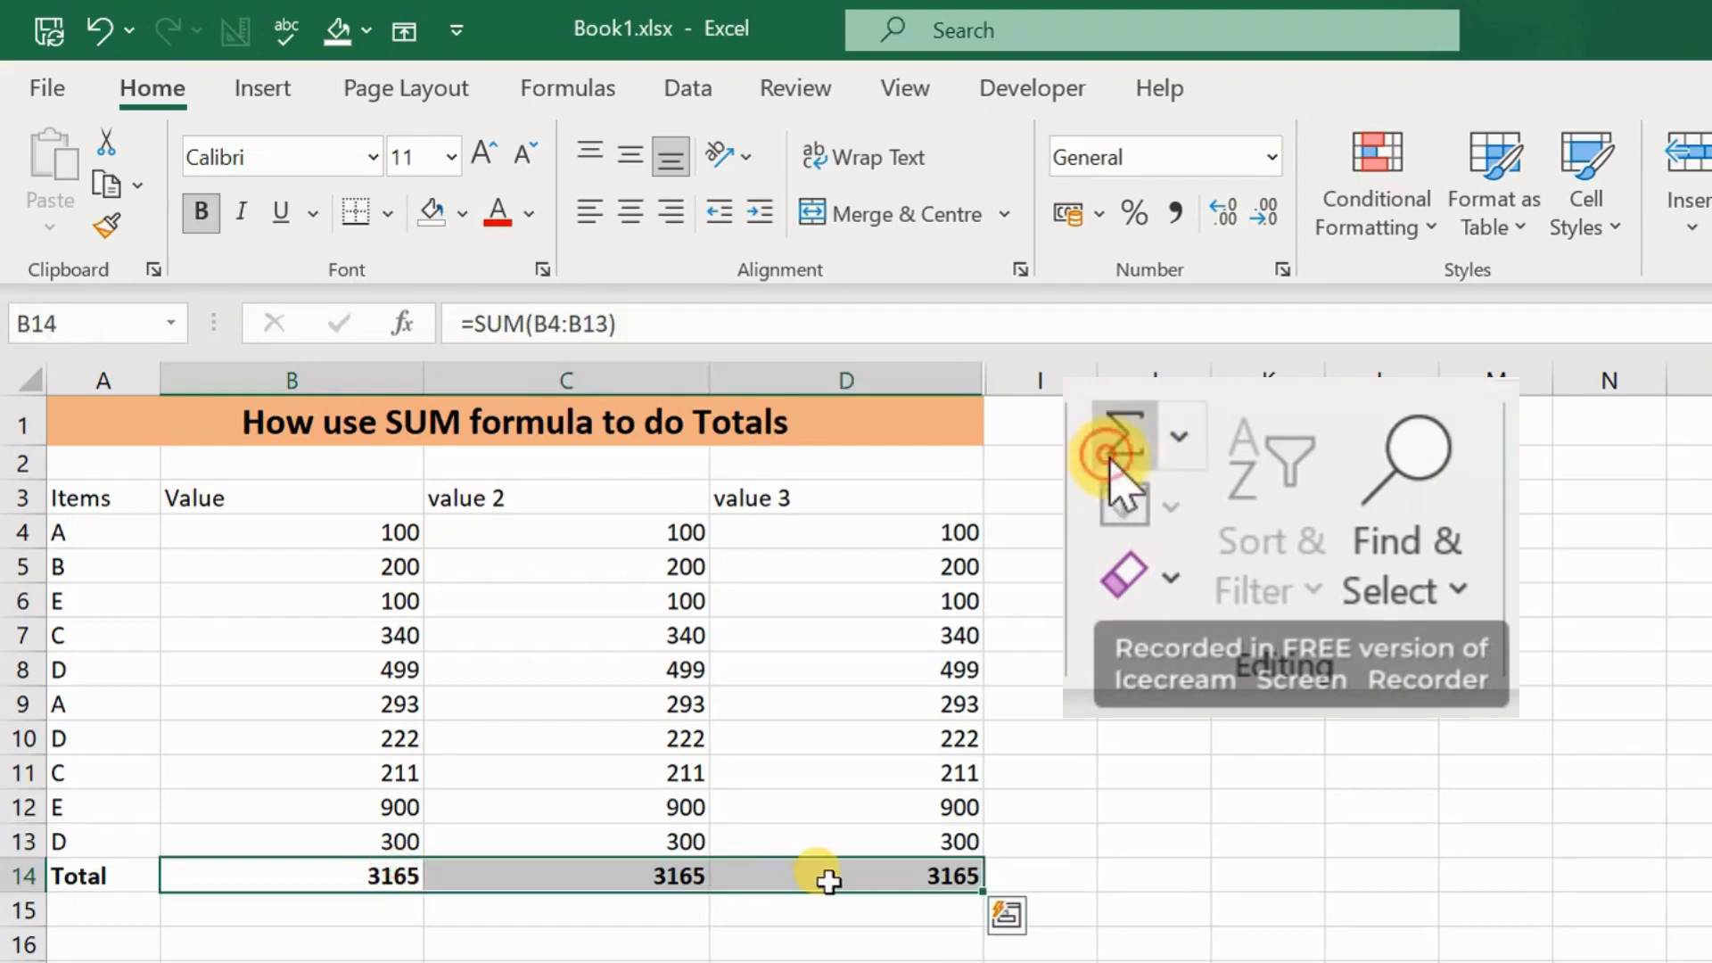